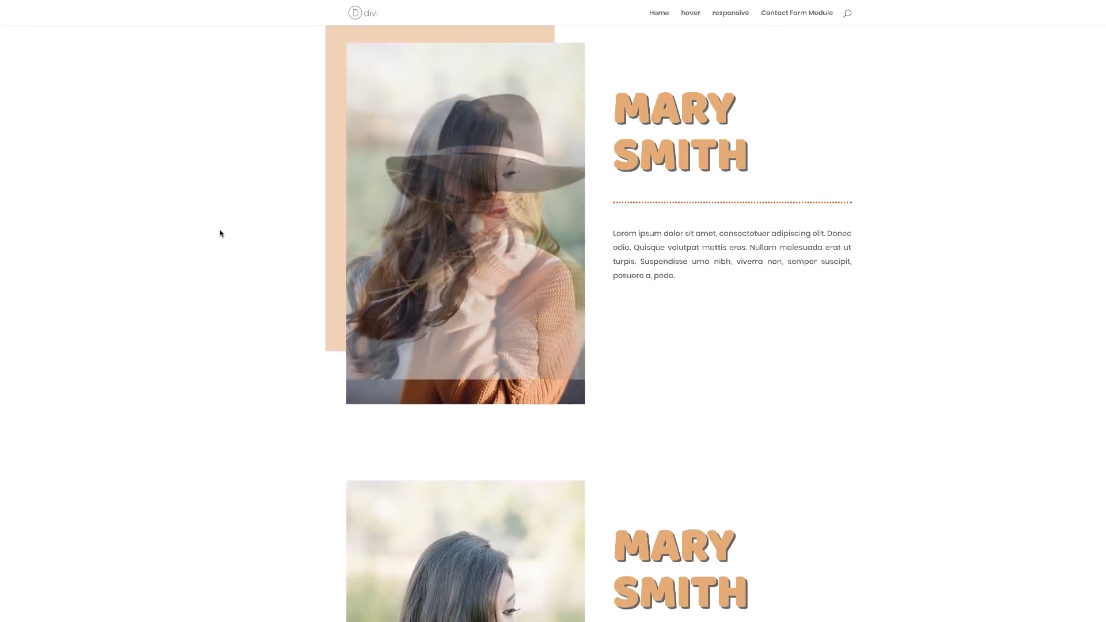
pyautogui.scroll(-7, 221, 234)
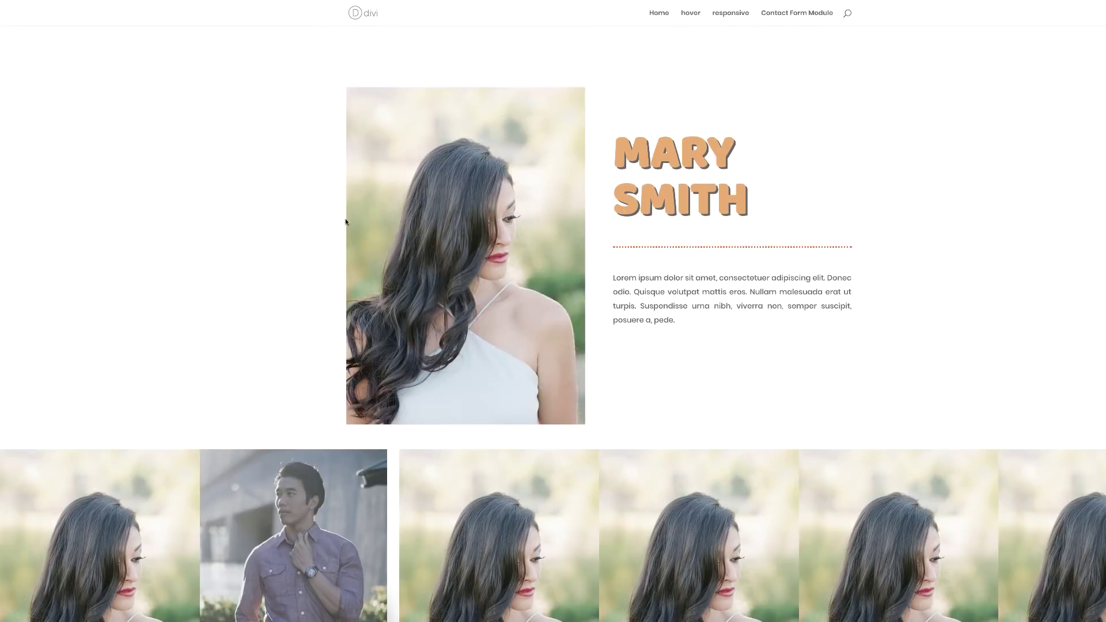
pyautogui.scroll(-3, 224, 239)
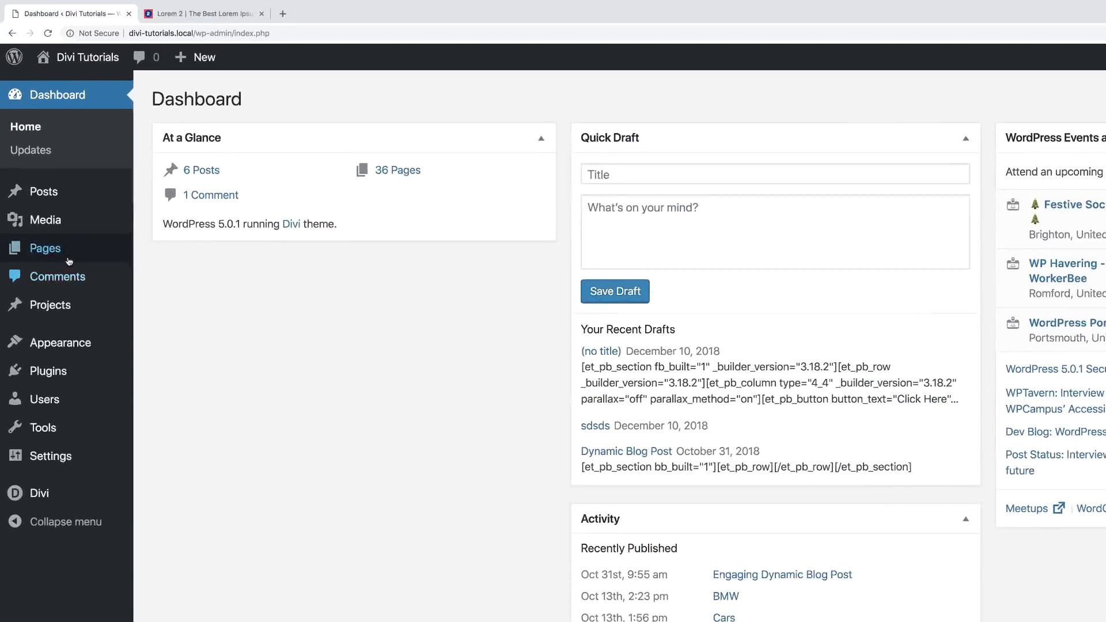
# - Create a new page titled "Change an Image on Hover with Divi" and enable the Divi Builder for it
pyautogui.moveTo(42, 194)
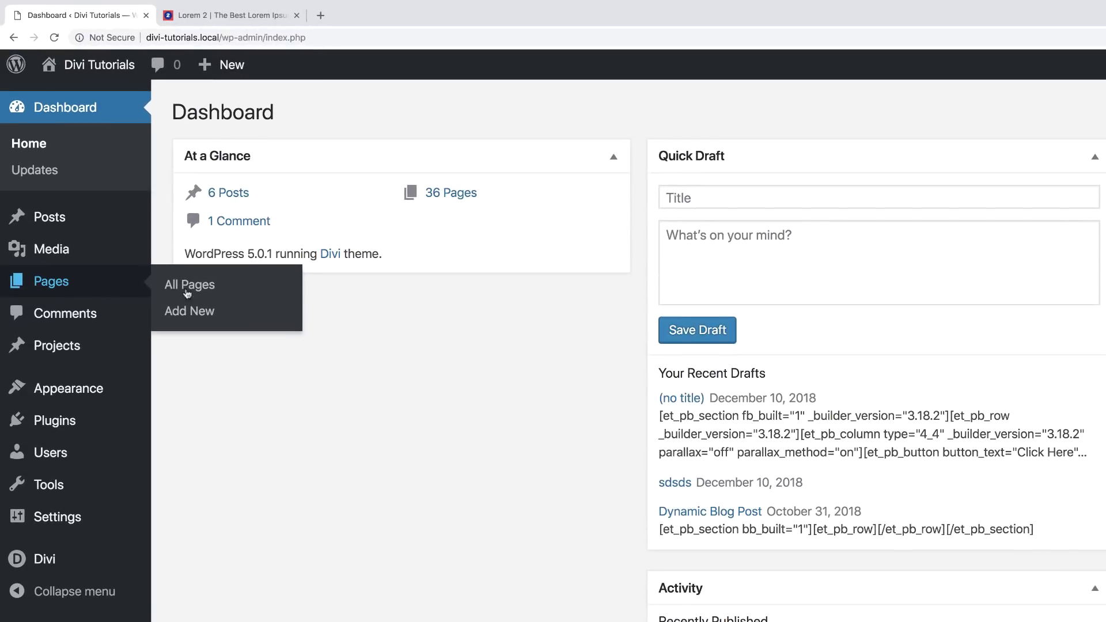
pyautogui.click(196, 311)
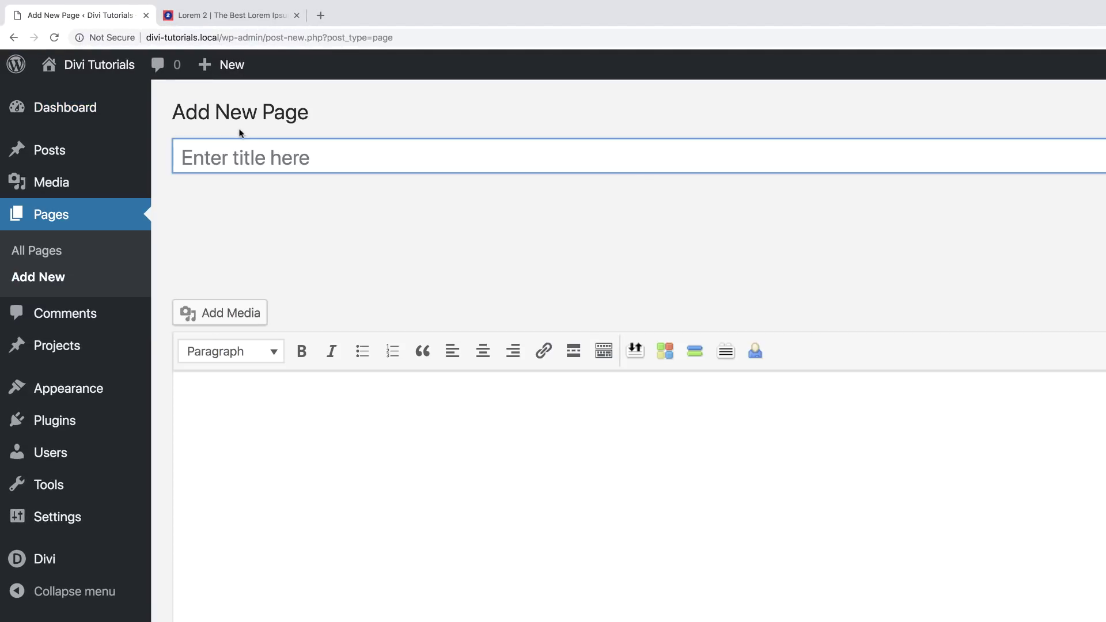
pyautogui.write('Change an Image on Hover with Divi')
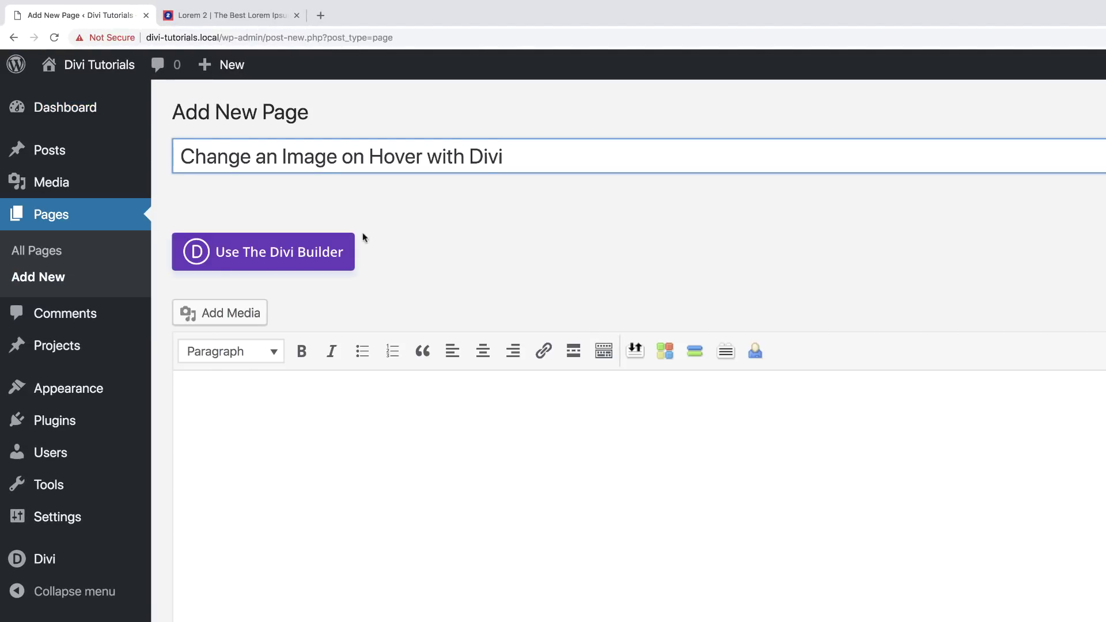
pyautogui.click(239, 257)
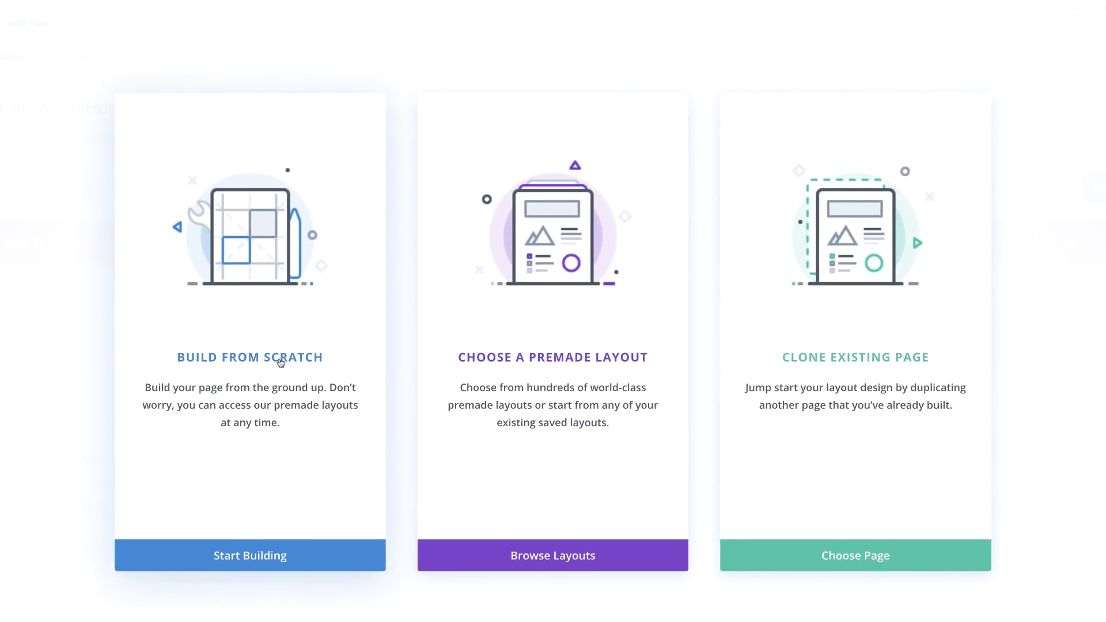
# - Begin the page from scratch, dismiss the row insertion, and switch to building on the front end
pyautogui.click(280, 363)
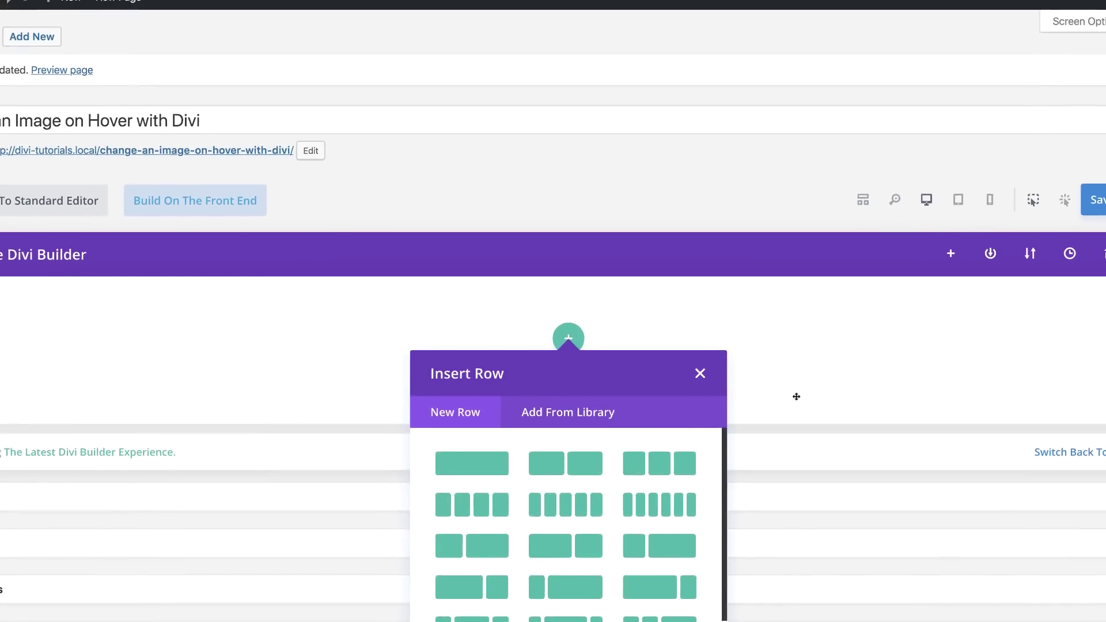
pyautogui.click(700, 375)
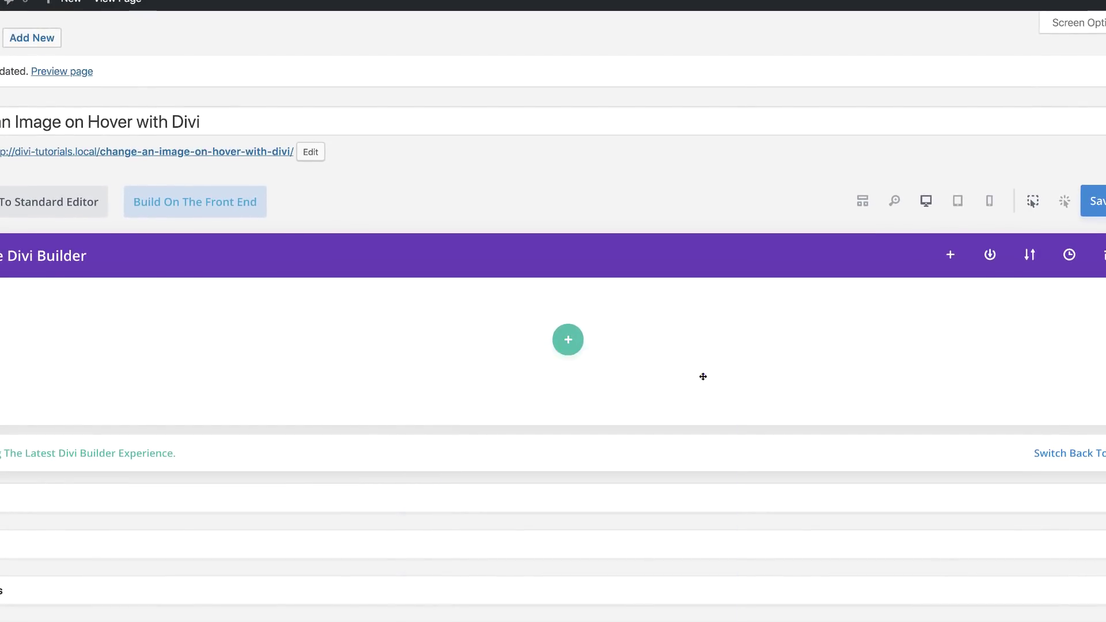
pyautogui.click(212, 207)
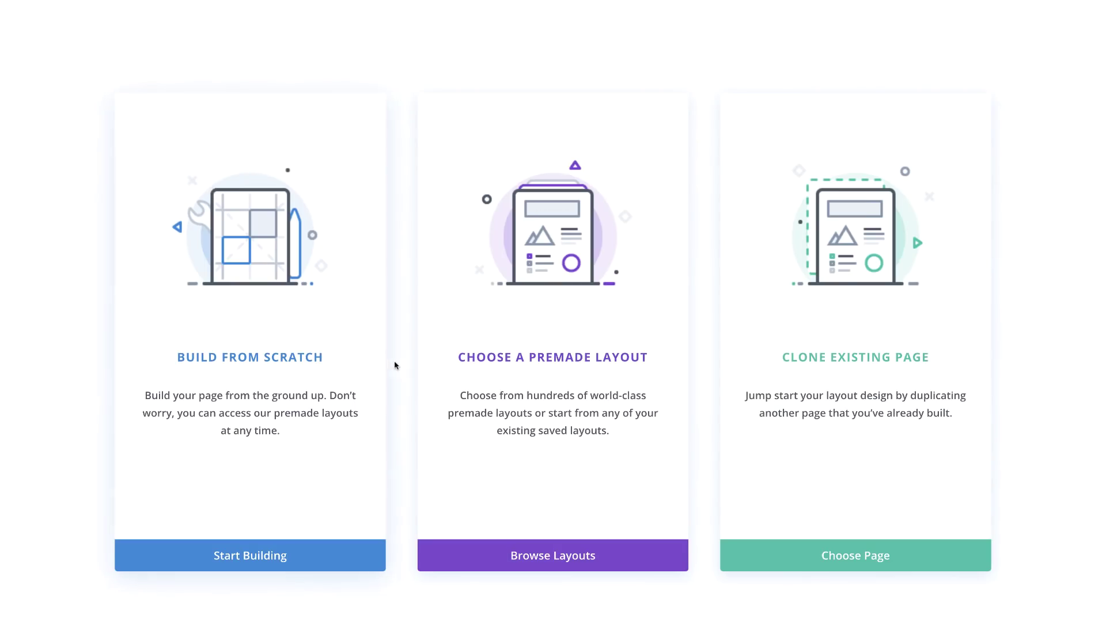
# - Start the front-end layout from scratch with a row of two equal columns, leaving both columns without modules
pyautogui.click(306, 358)
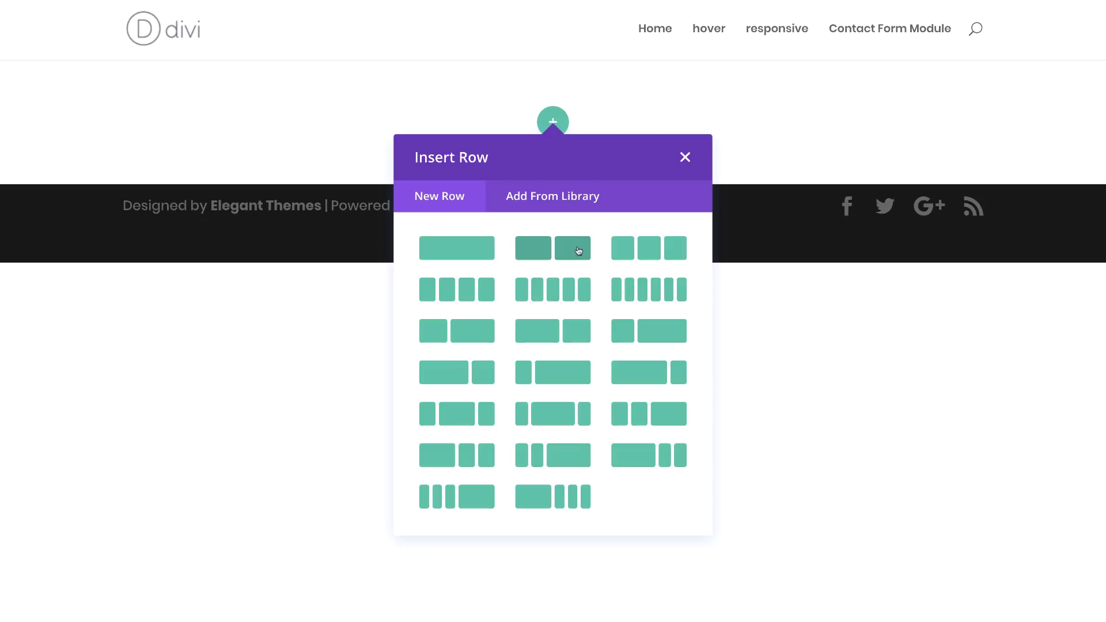
pyautogui.click(569, 251)
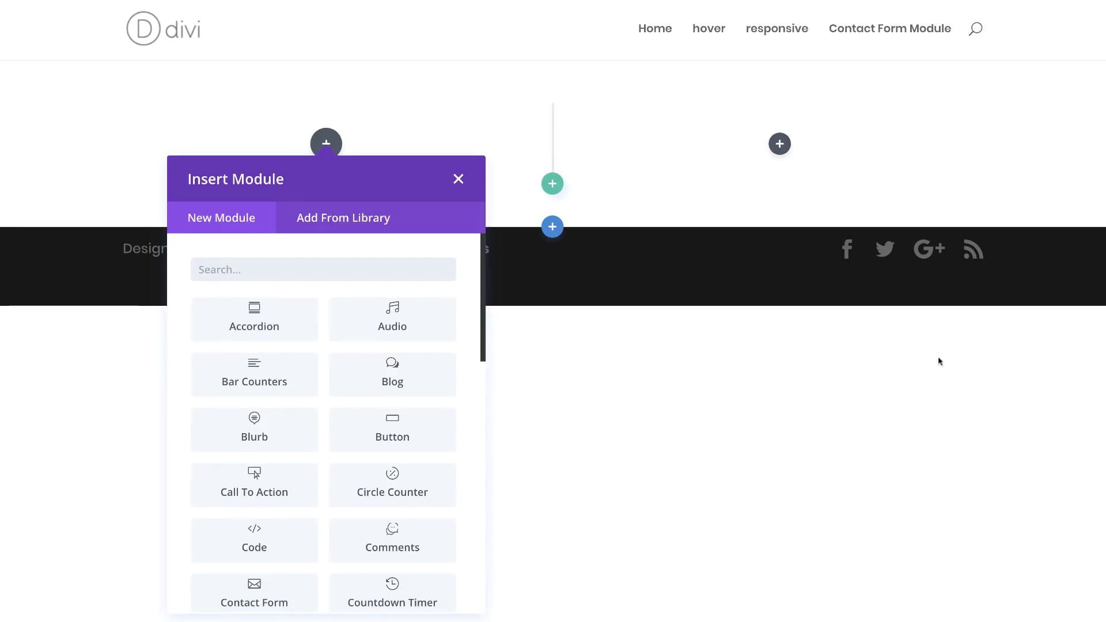
pyautogui.click(459, 180)
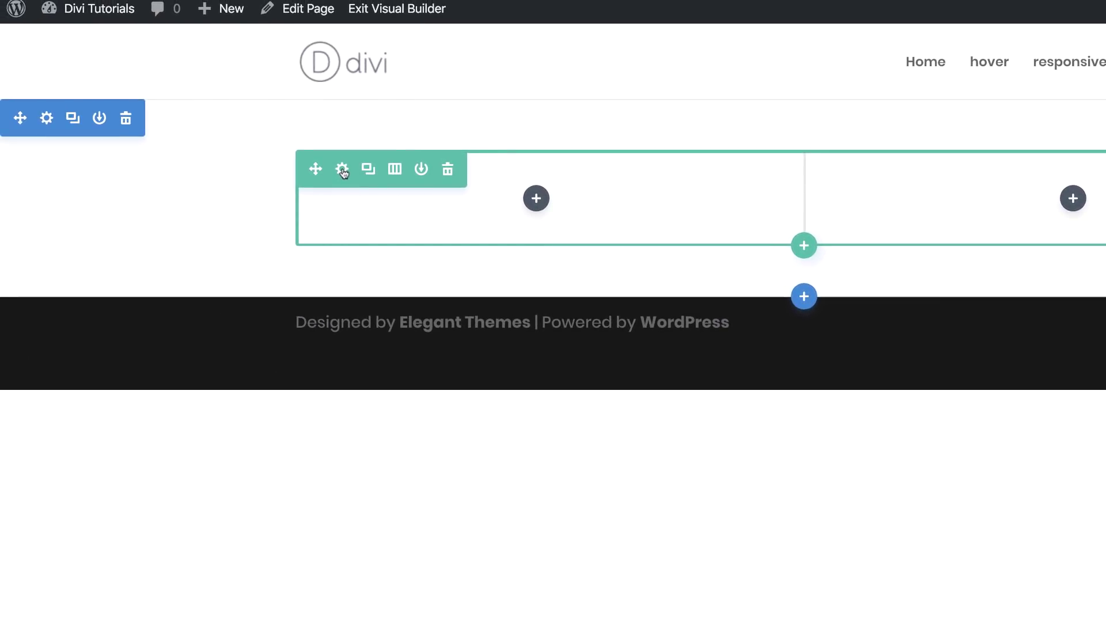
# - Open the two-column row's settings and dock the settings panel along the left edge of the page
pyautogui.click(342, 170)
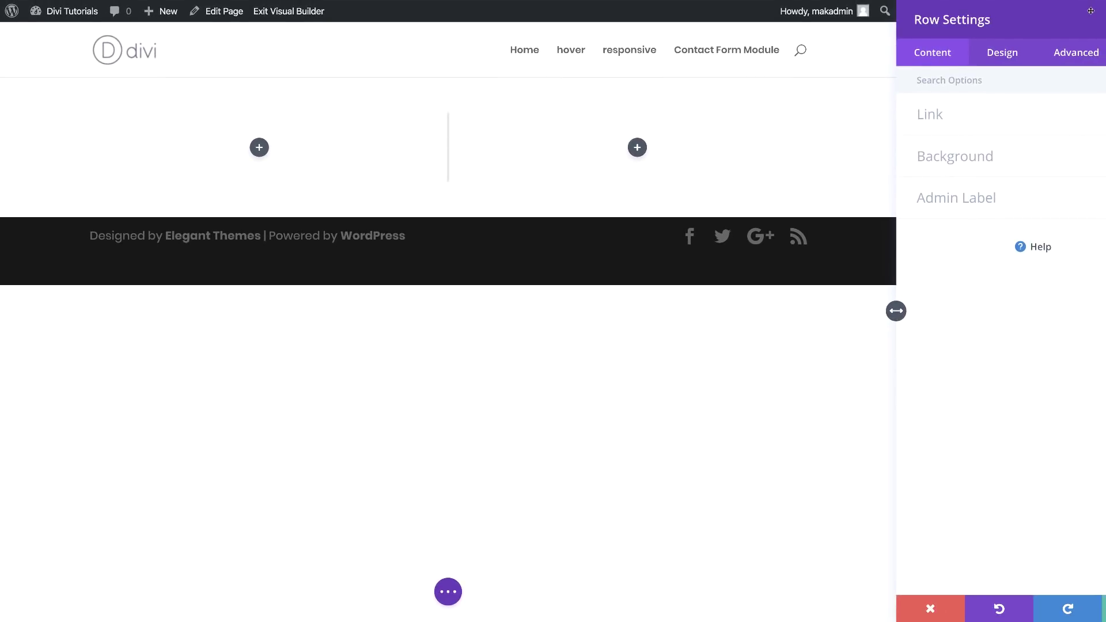
pyautogui.moveTo(1091, 10); pyautogui.dragTo(199, 8)
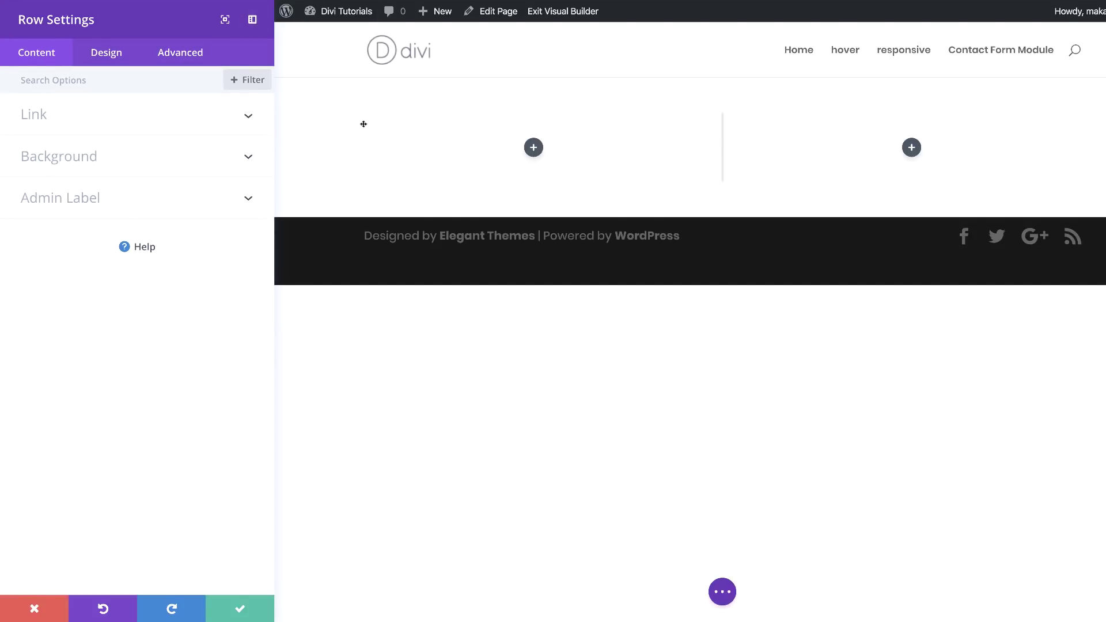
pyautogui.moveTo(273, 279)
# - Set the media library photo of the woman in a dark hat and orange sweater as column 1's background image
pyautogui.click(67, 159)
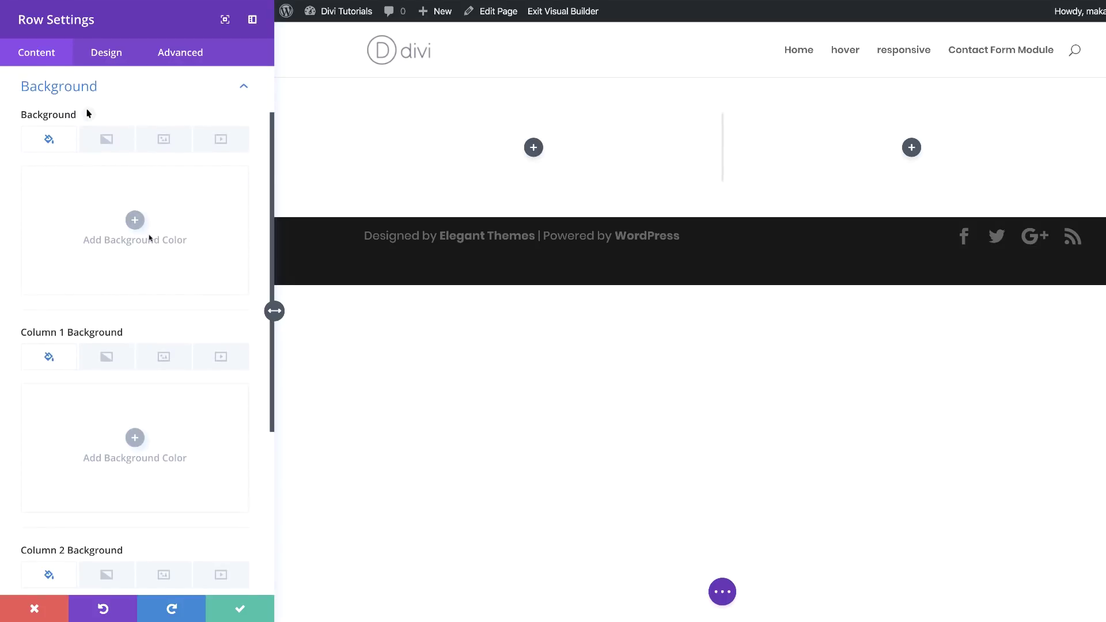
pyautogui.click(167, 362)
pyautogui.click(136, 443)
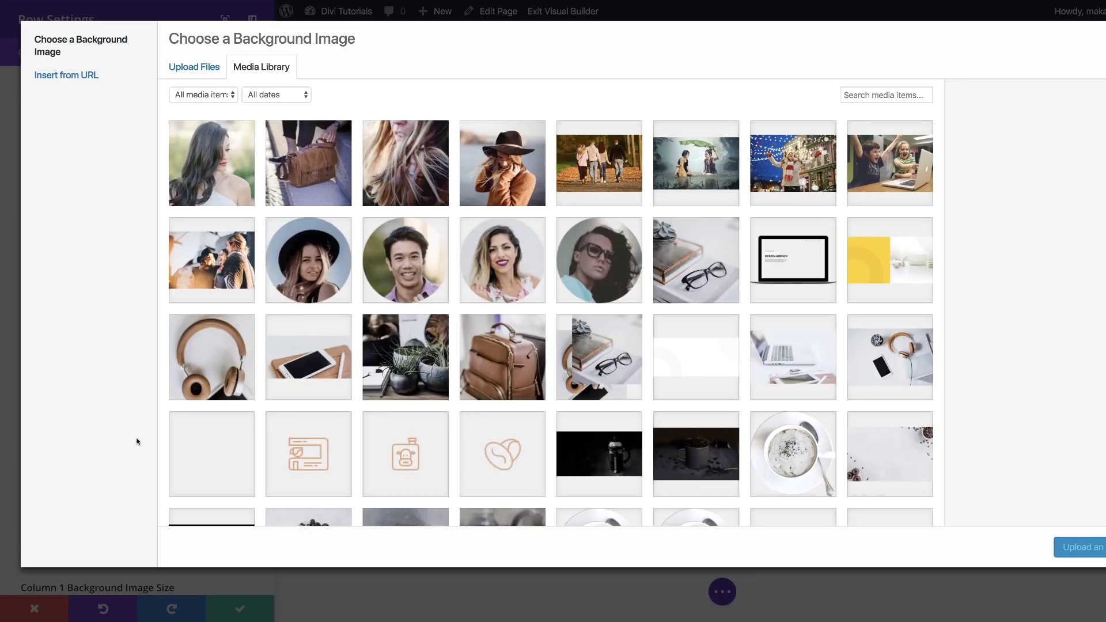
pyautogui.click(502, 163)
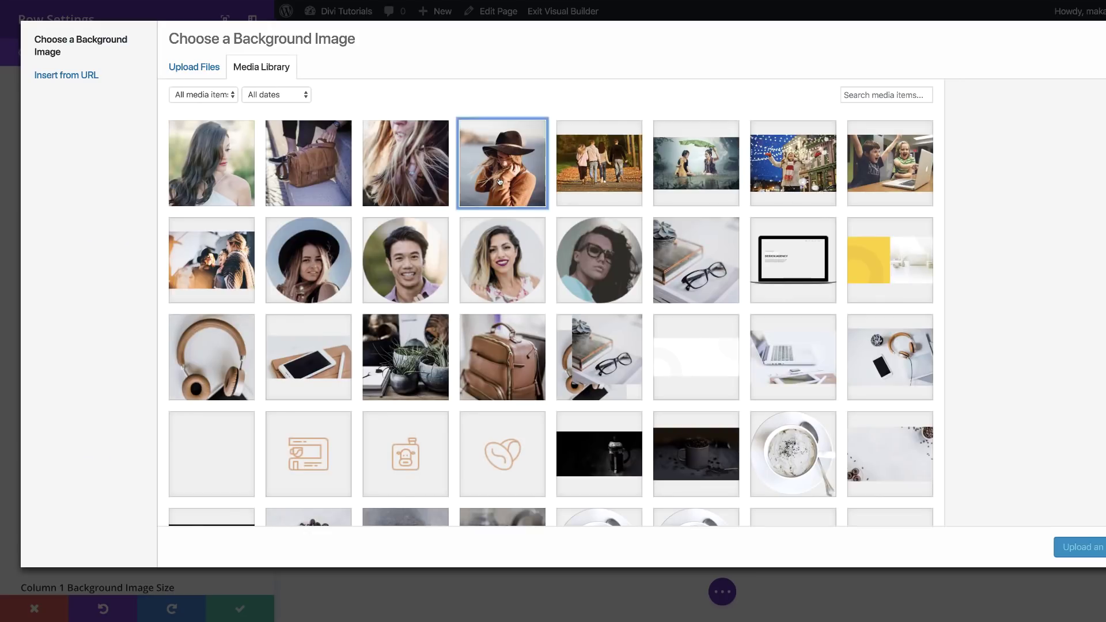
pyautogui.click(1083, 548)
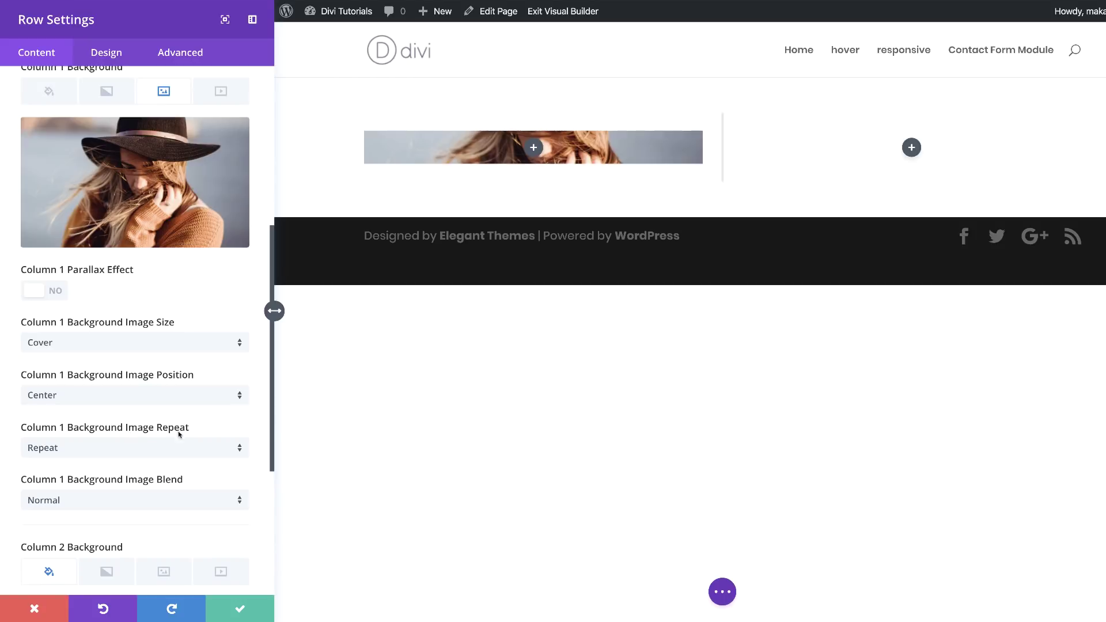
# - Set the column 1 background image to No Repeat and save the row settings
pyautogui.click(81, 450)
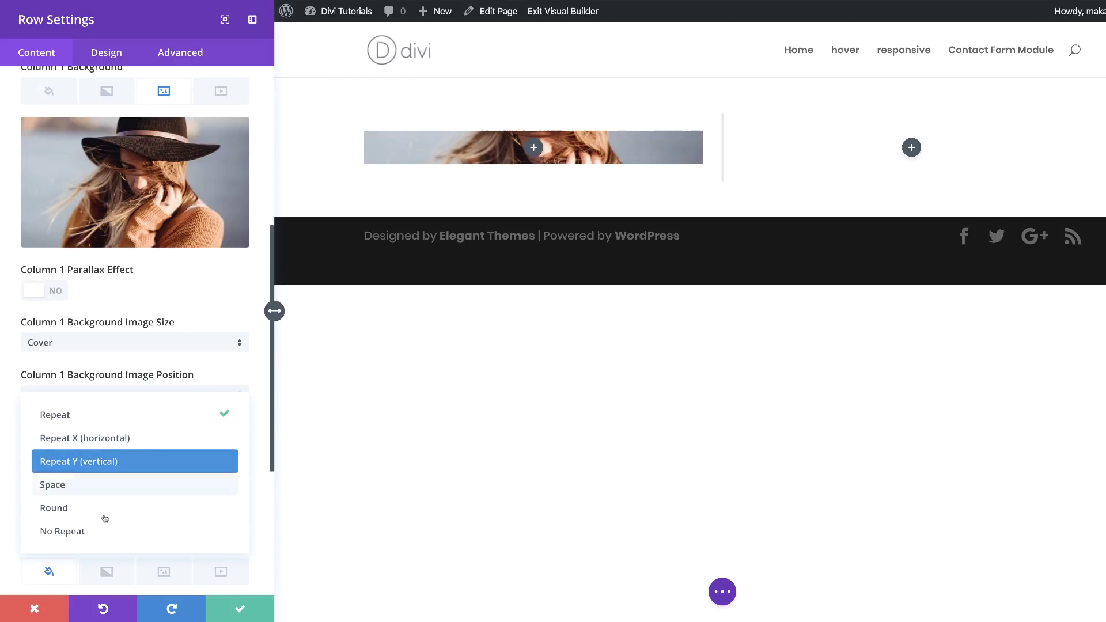
pyautogui.click(81, 532)
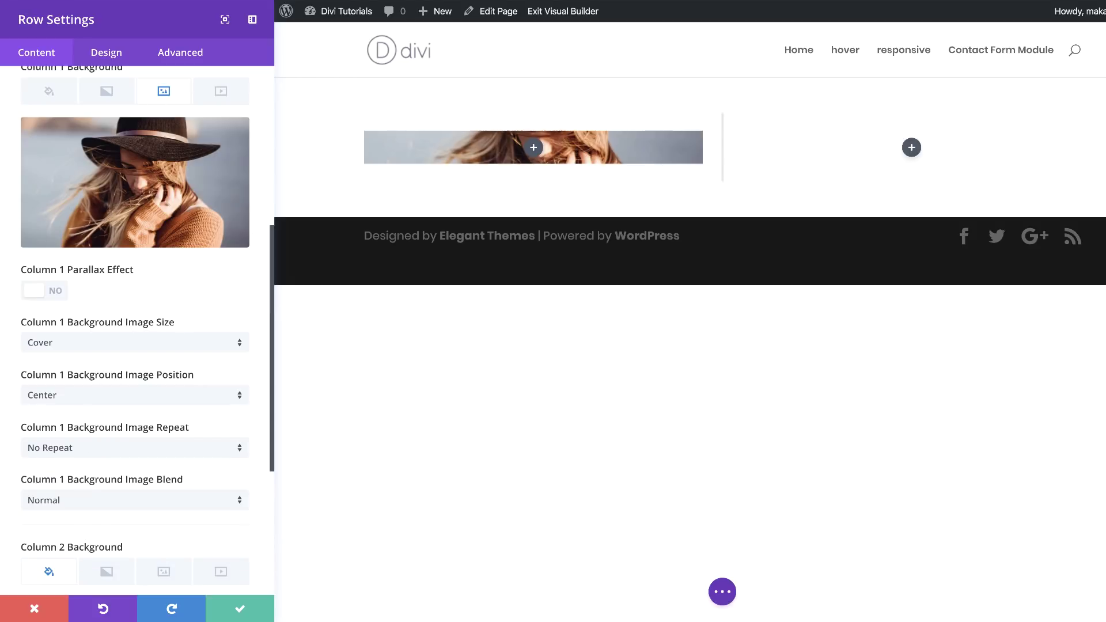
pyautogui.click(241, 609)
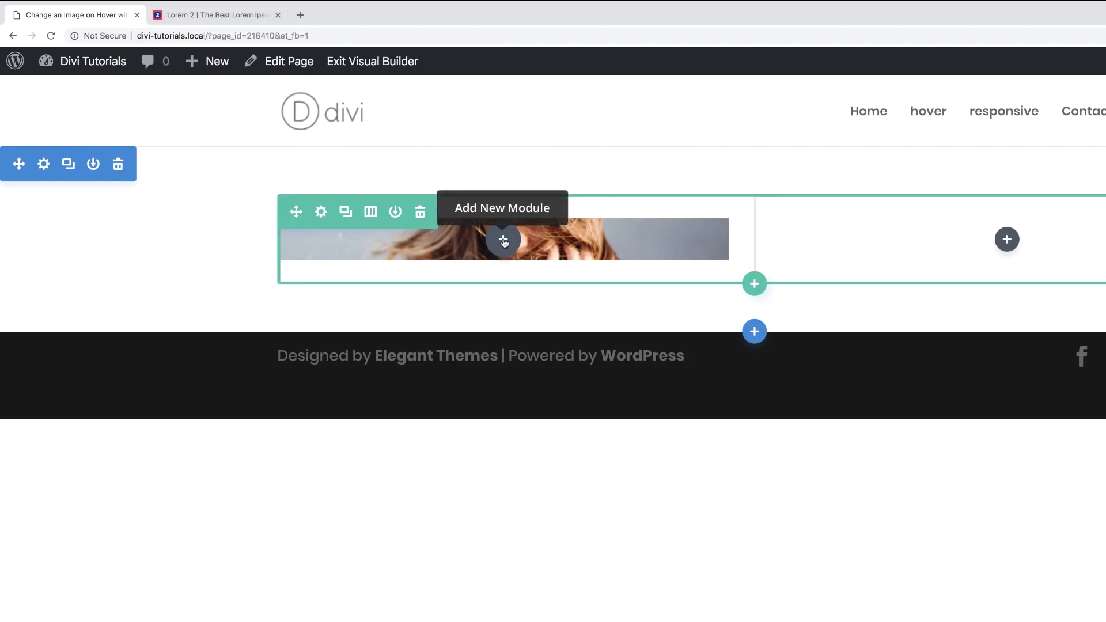
# - Insert an Image module into the row's first column
pyautogui.click(504, 240)
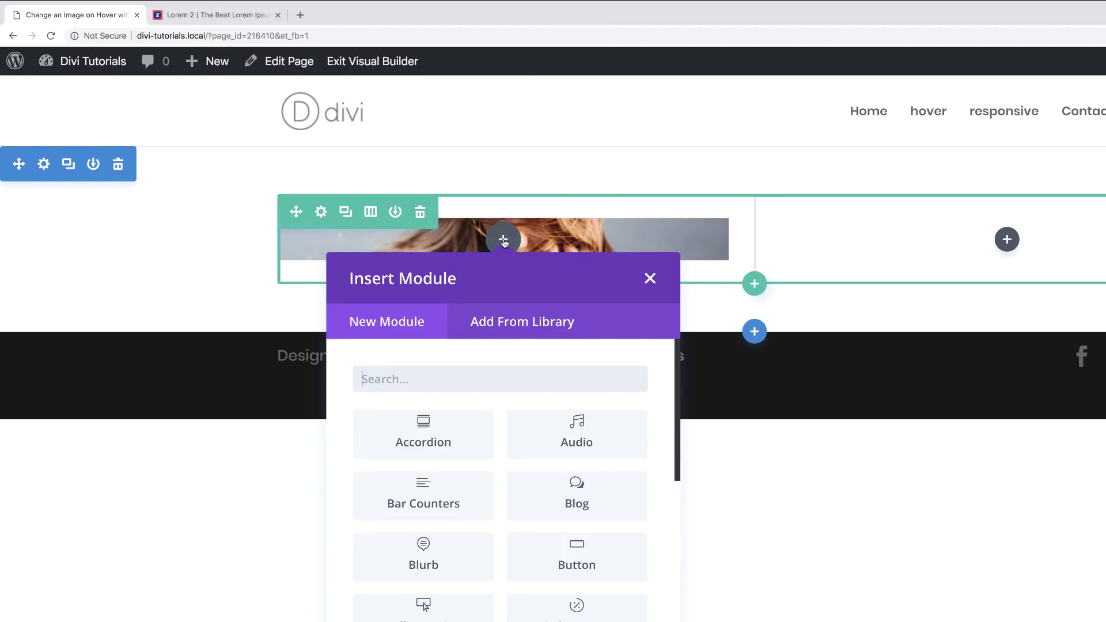
pyautogui.write('image')
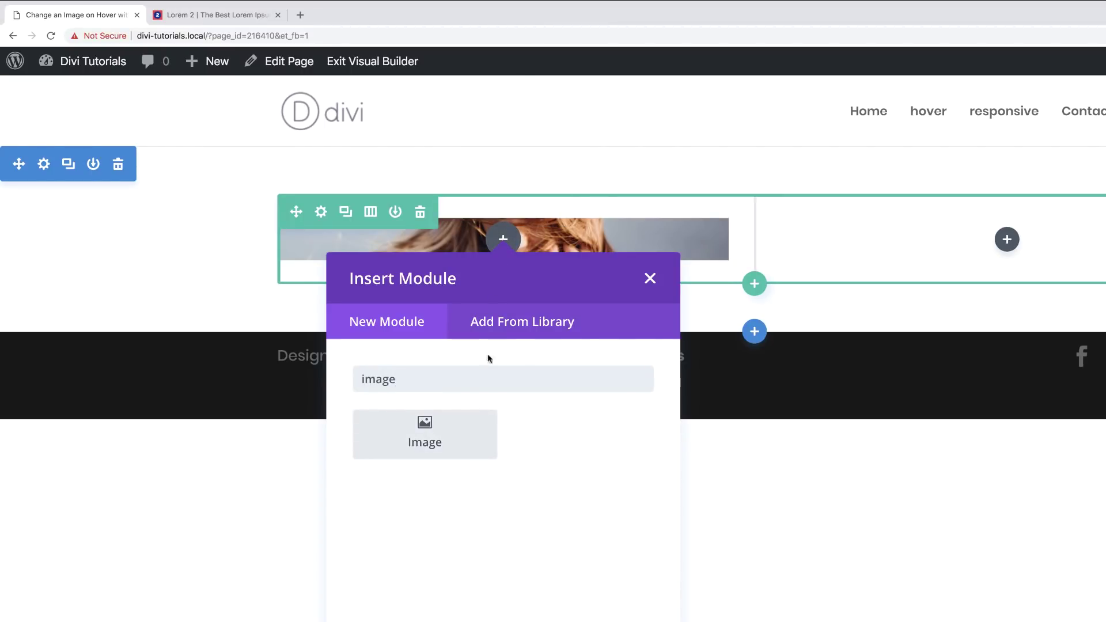
pyautogui.click(448, 443)
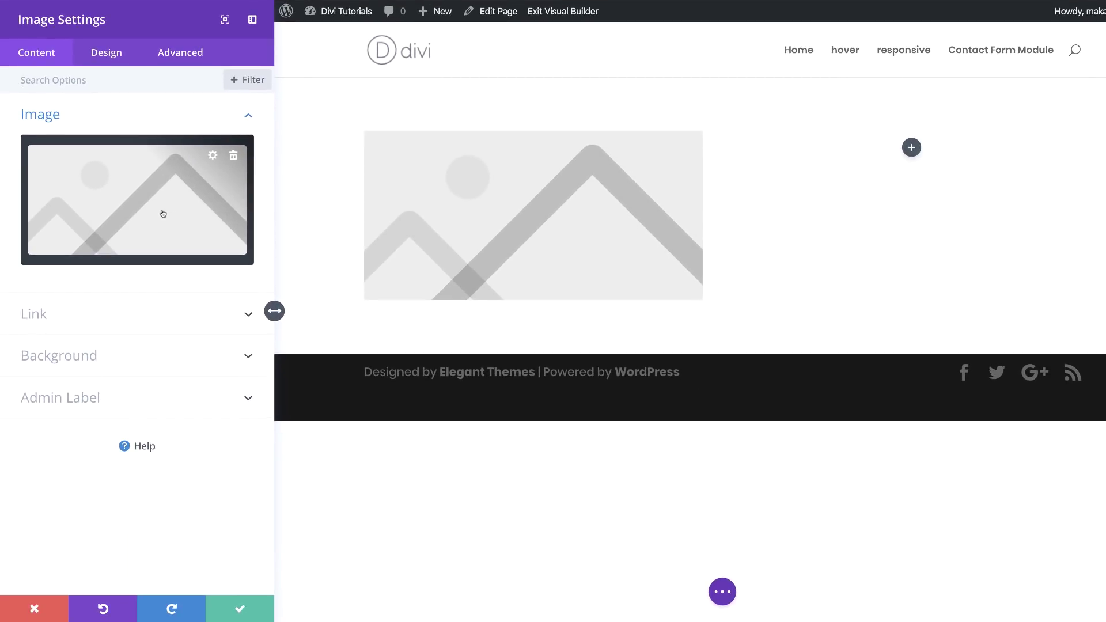
# - Use fashion-05.jpg, the long-haired woman in a white top, as the module's image and save the image settings
pyautogui.click(159, 209)
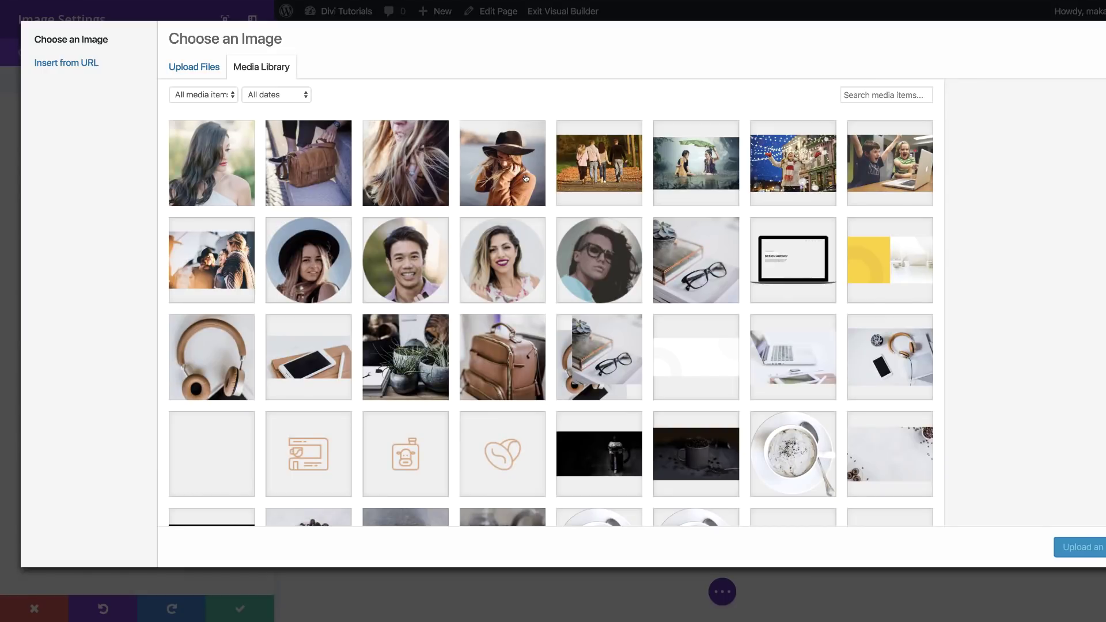
pyautogui.click(524, 181)
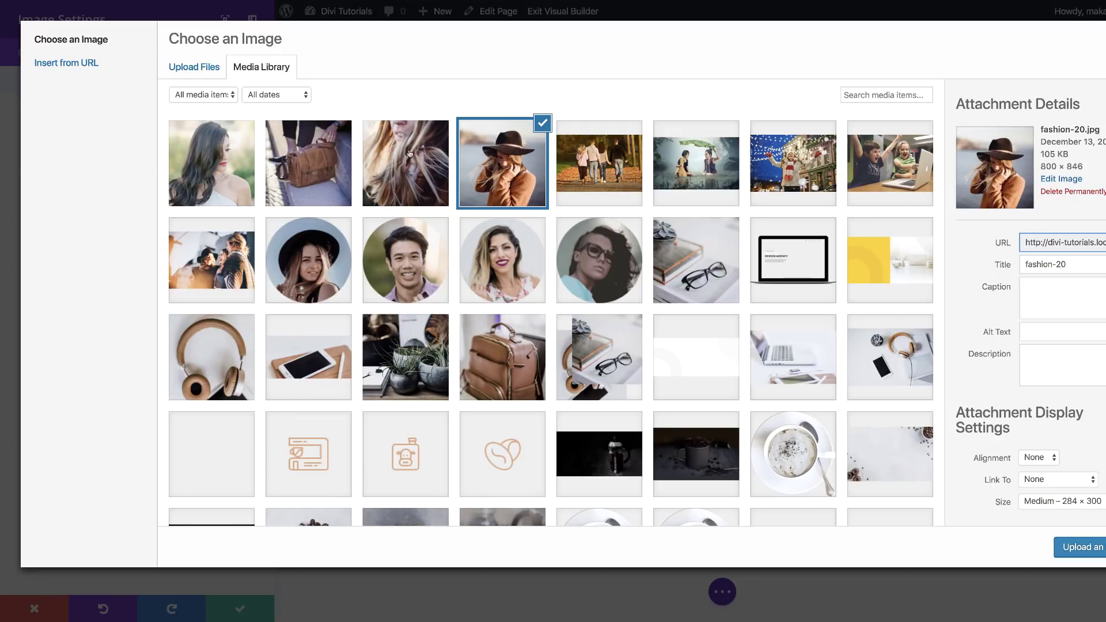
pyautogui.click(421, 164)
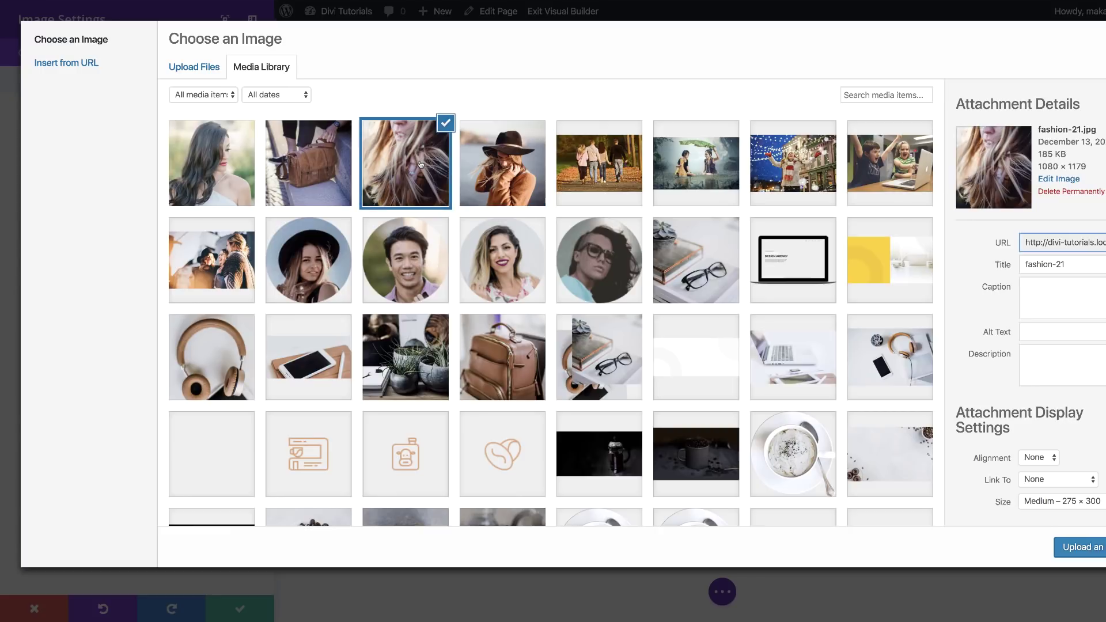
pyautogui.click(230, 174)
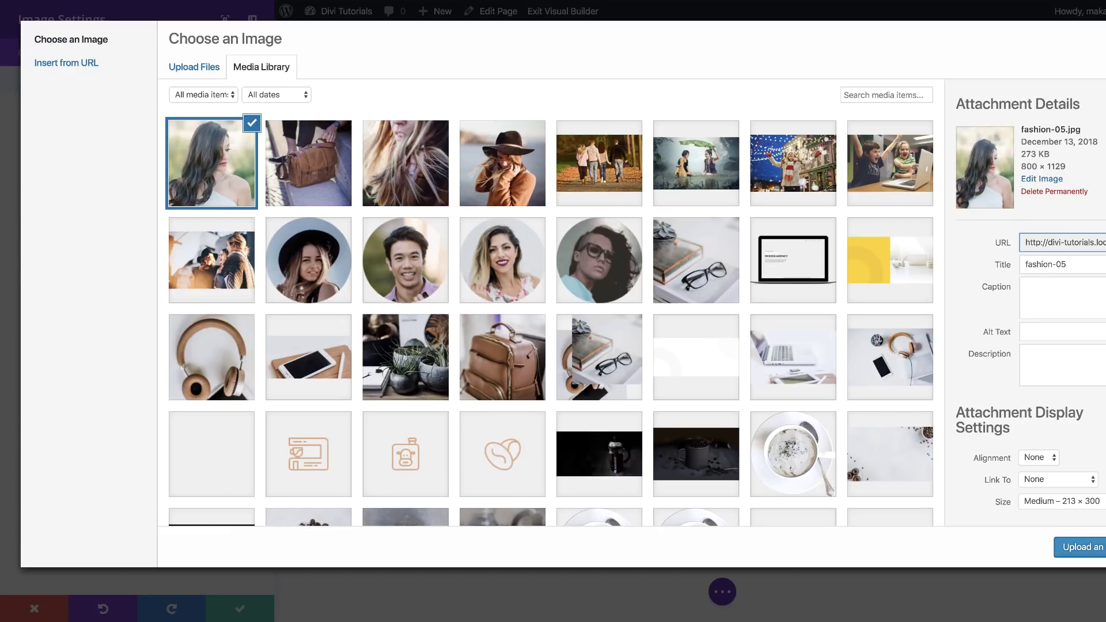
pyautogui.click(1102, 548)
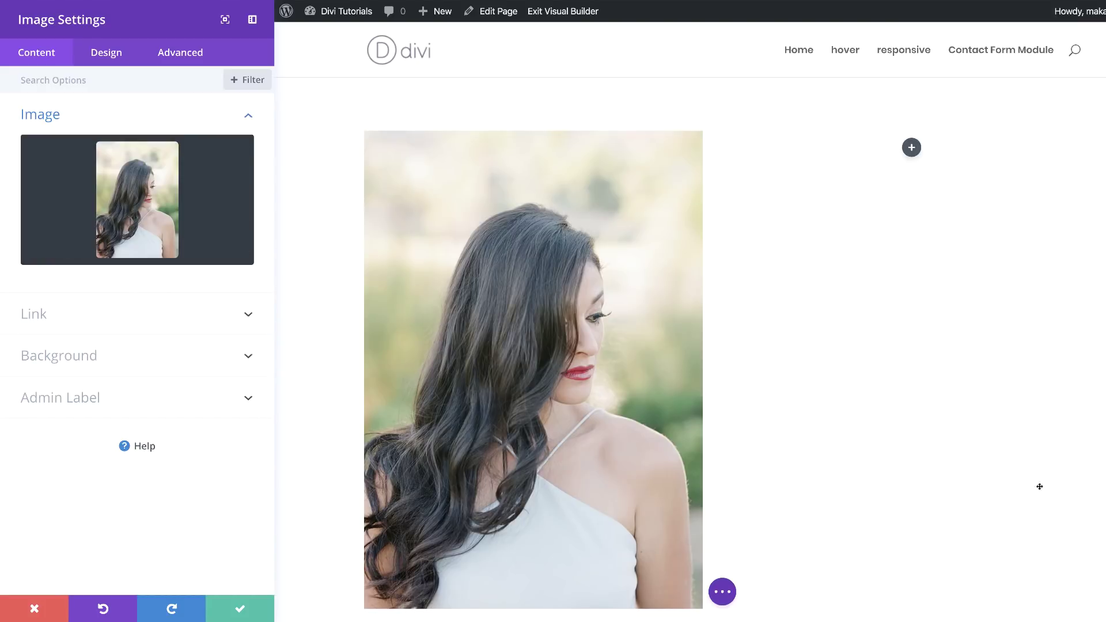
pyautogui.click(237, 609)
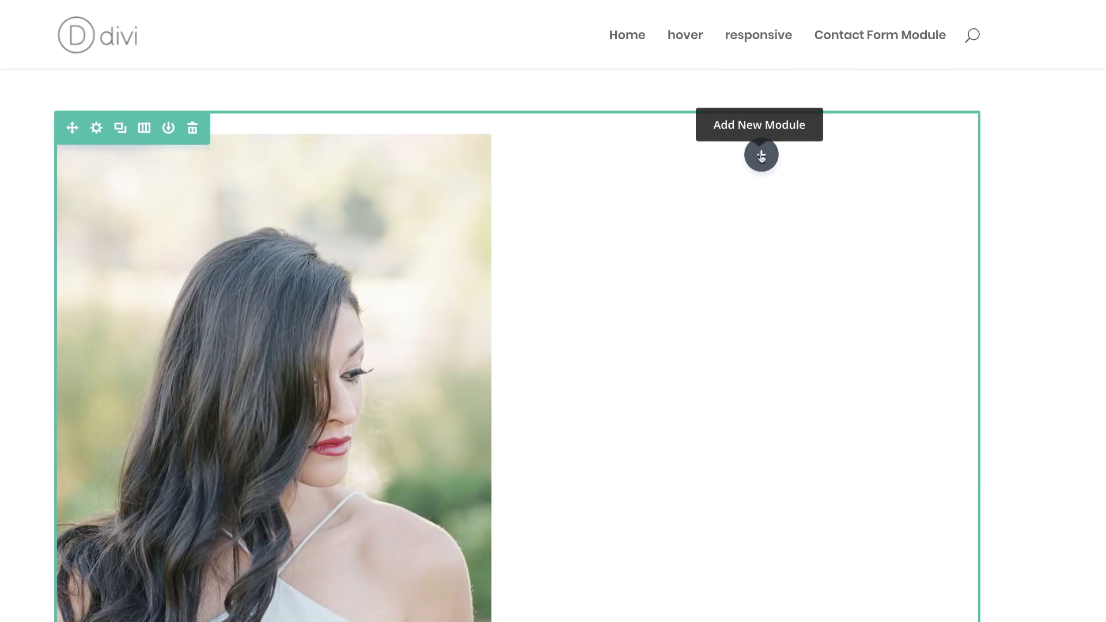
# - Insert a Text module into the row's second column
pyautogui.click(761, 154)
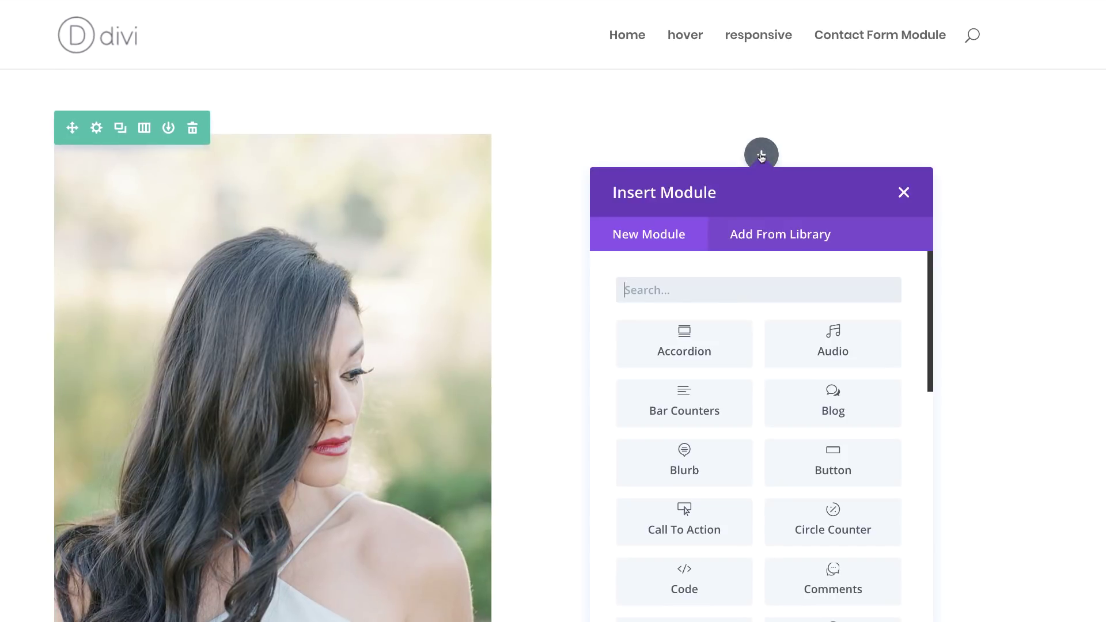
pyautogui.write('text')
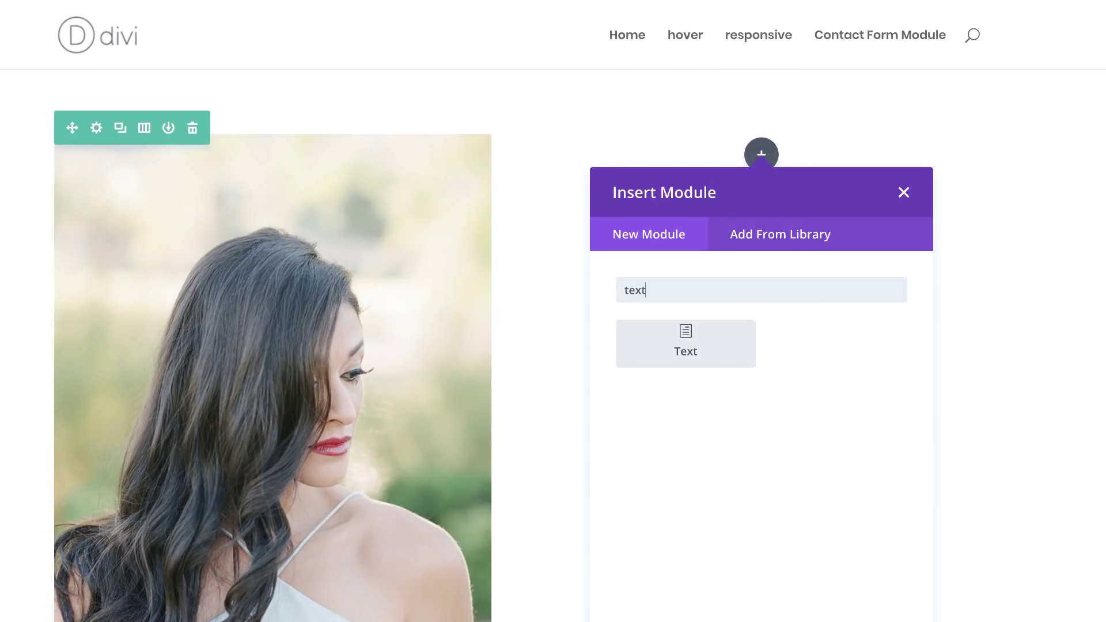
pyautogui.click(704, 346)
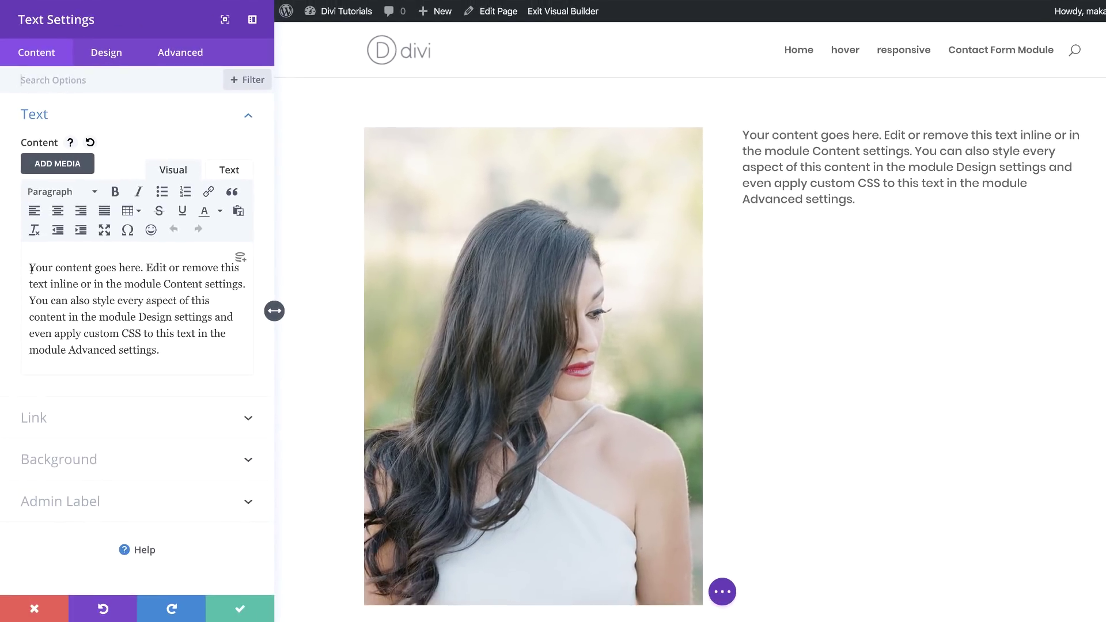
# - Replace the Text module's placeholder content with the profile's full name and format it as Heading 3
pyautogui.moveTo(29, 267); pyautogui.dragTo(189, 350)
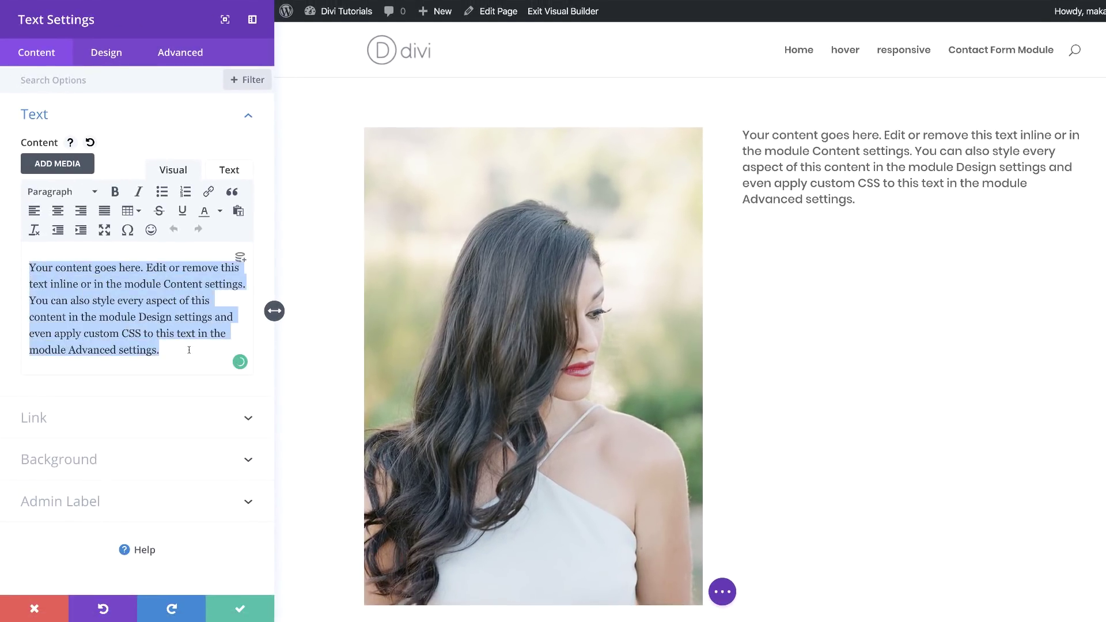
pyautogui.write('Mary')
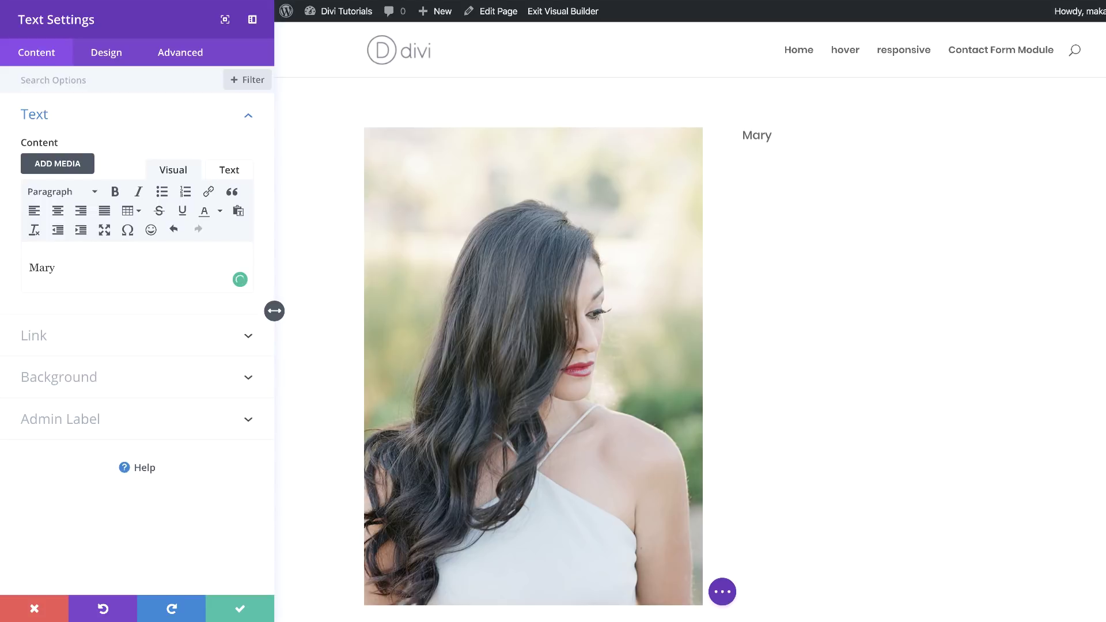
pyautogui.write(' Smith')
pyautogui.moveTo(90, 268); pyautogui.dragTo(22, 267)
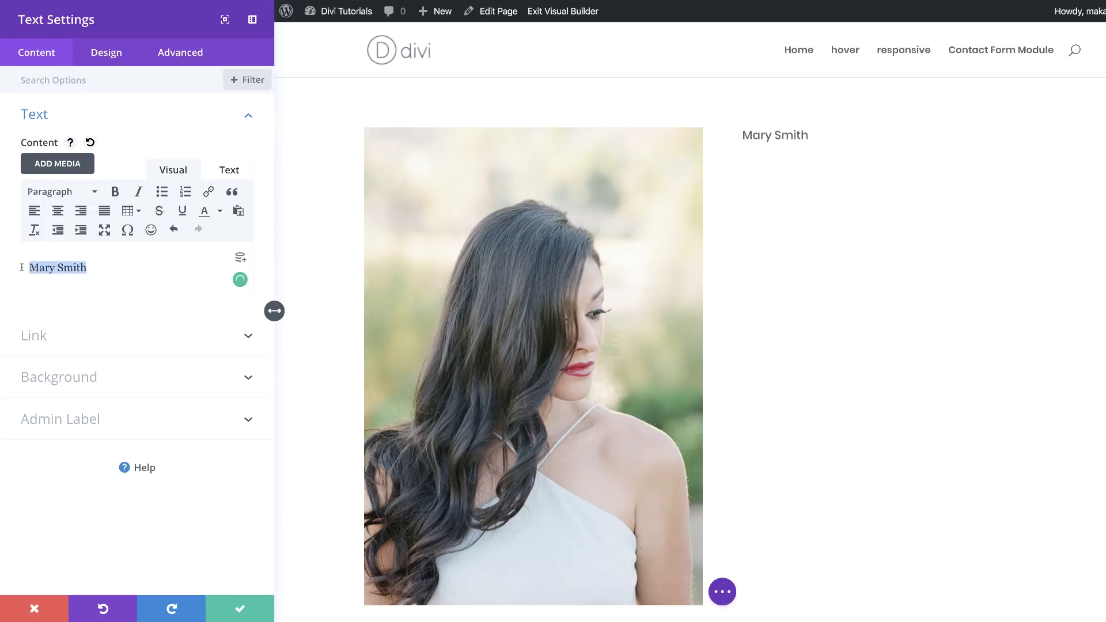
pyautogui.click(68, 192)
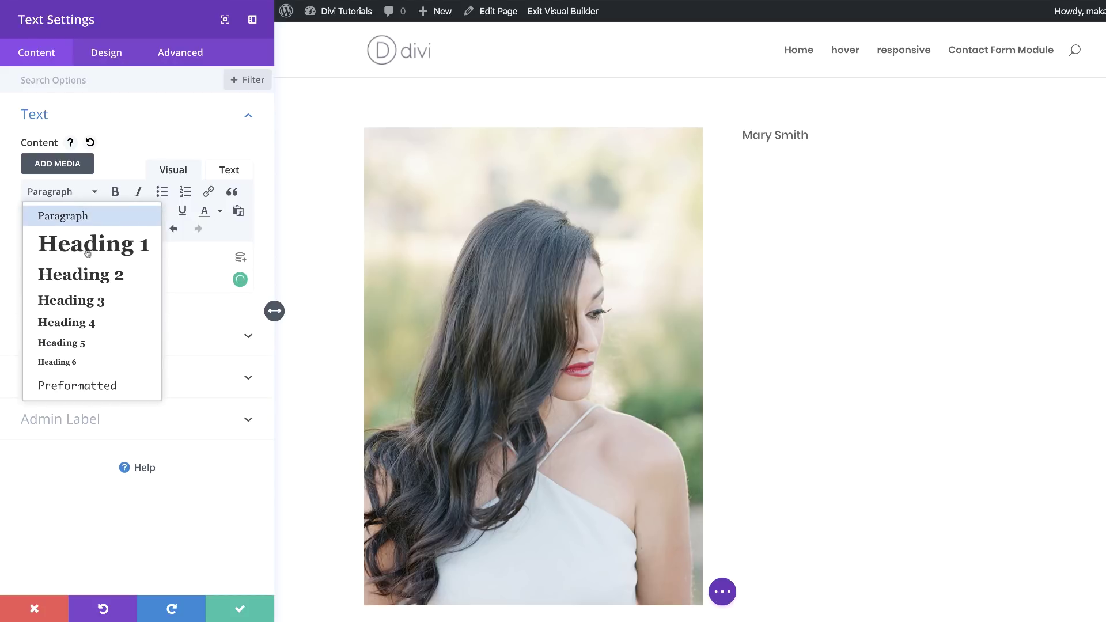
pyautogui.click(90, 301)
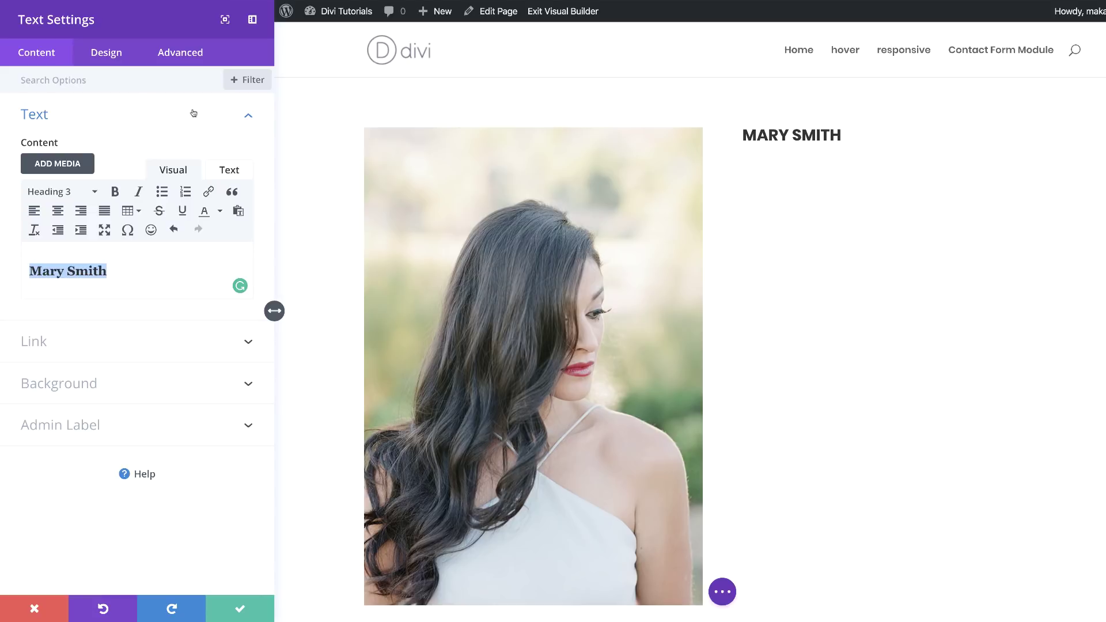
# - Set the Text module's Heading 3 font to Baloo Tamma
pyautogui.click(107, 55)
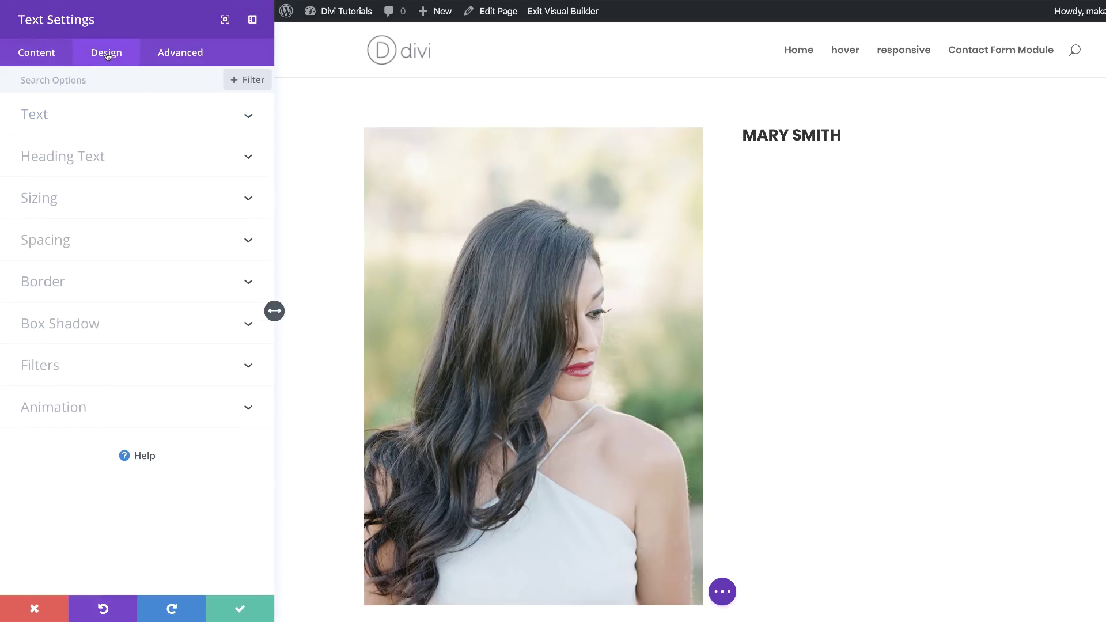
pyautogui.click(743, 128)
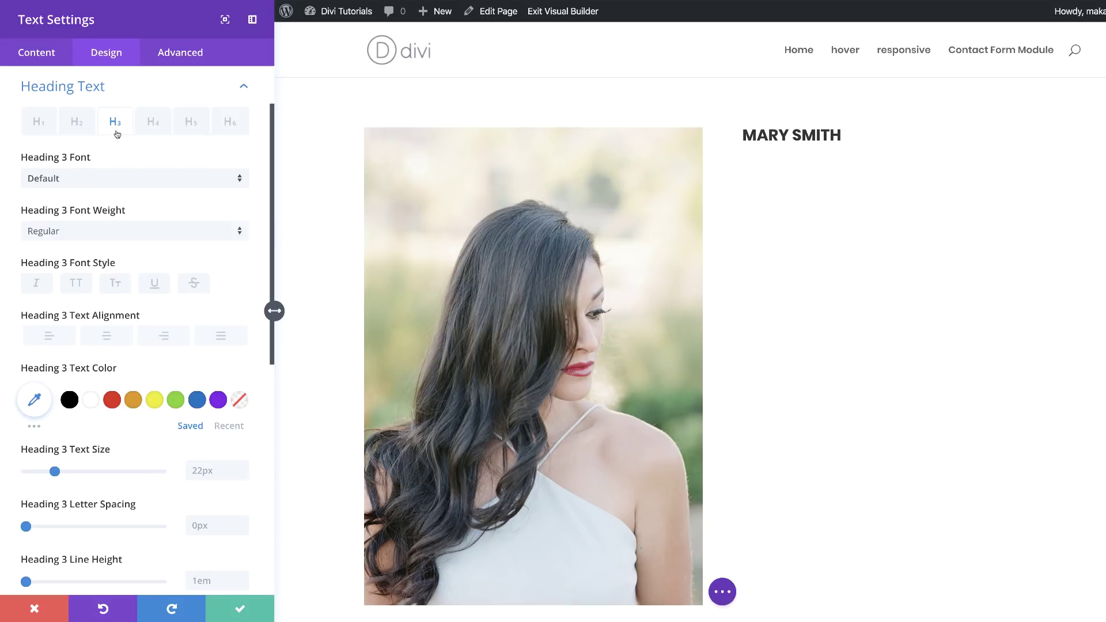
pyautogui.click(75, 182)
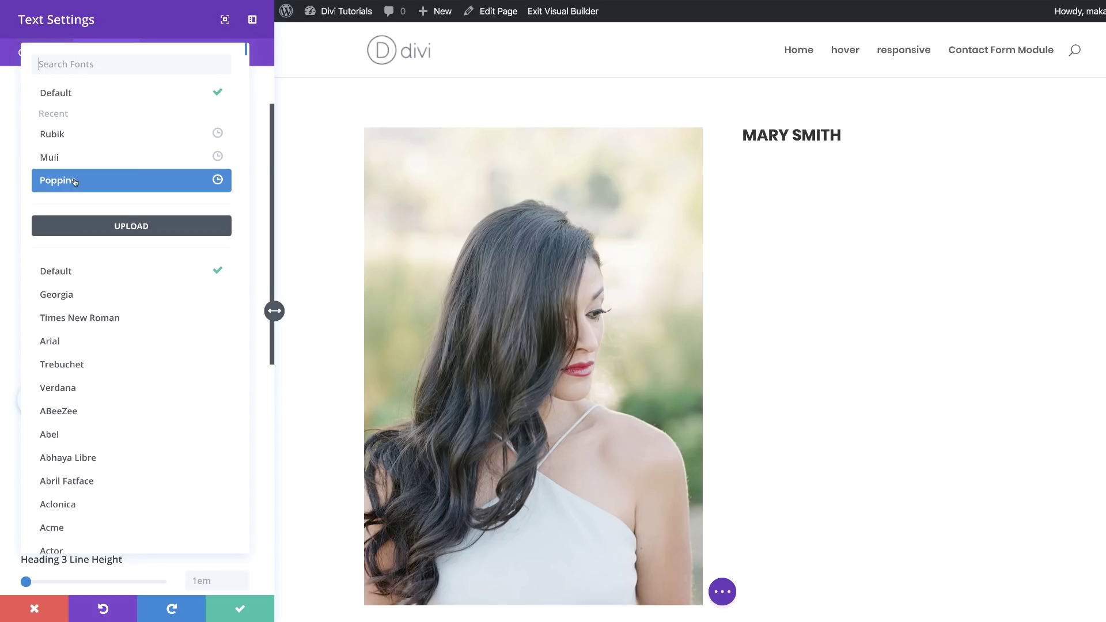
pyautogui.click(120, 67)
pyautogui.write('baloo')
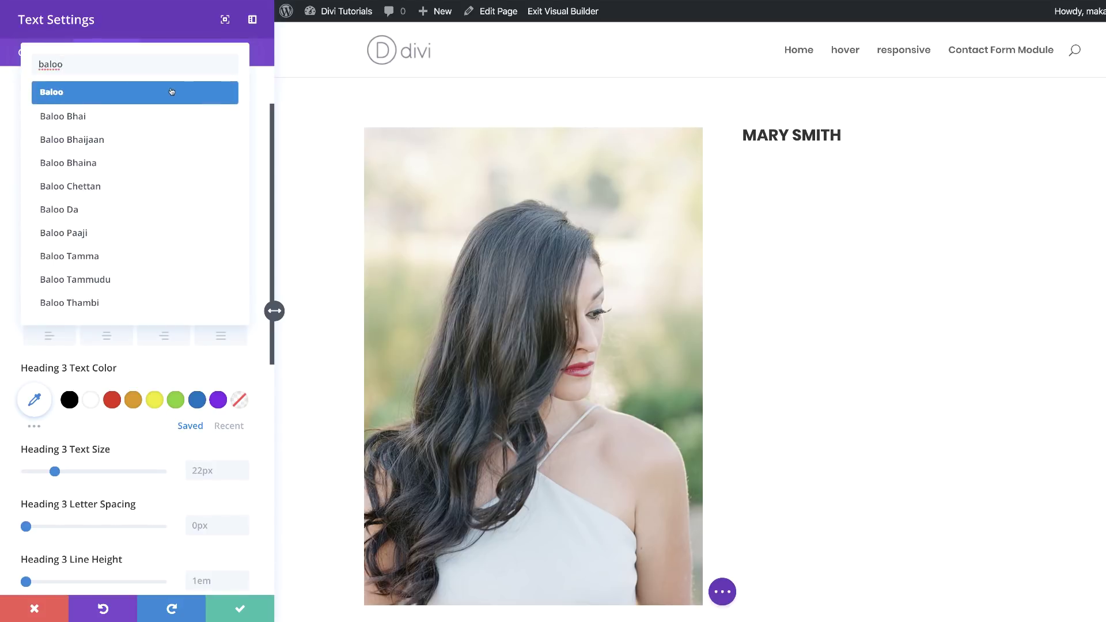
pyautogui.click(101, 258)
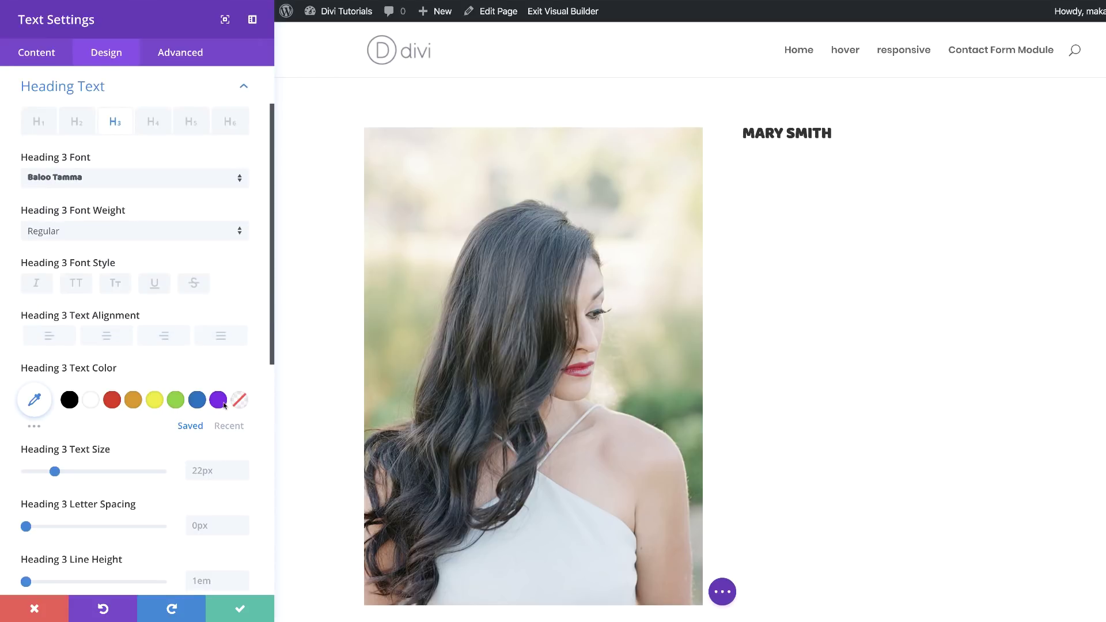
# - Set the Heading 3 text color to #eda96a and its desktop text size to 100px
pyautogui.click(35, 400)
pyautogui.write('#eda96a')
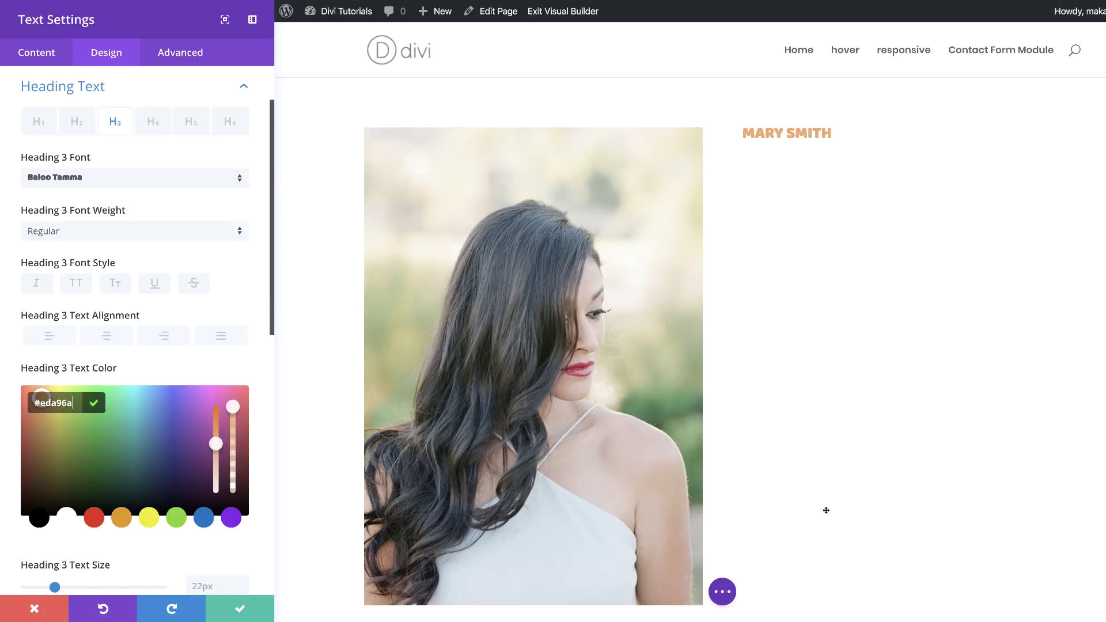
pyautogui.scroll(-3, 276, 504)
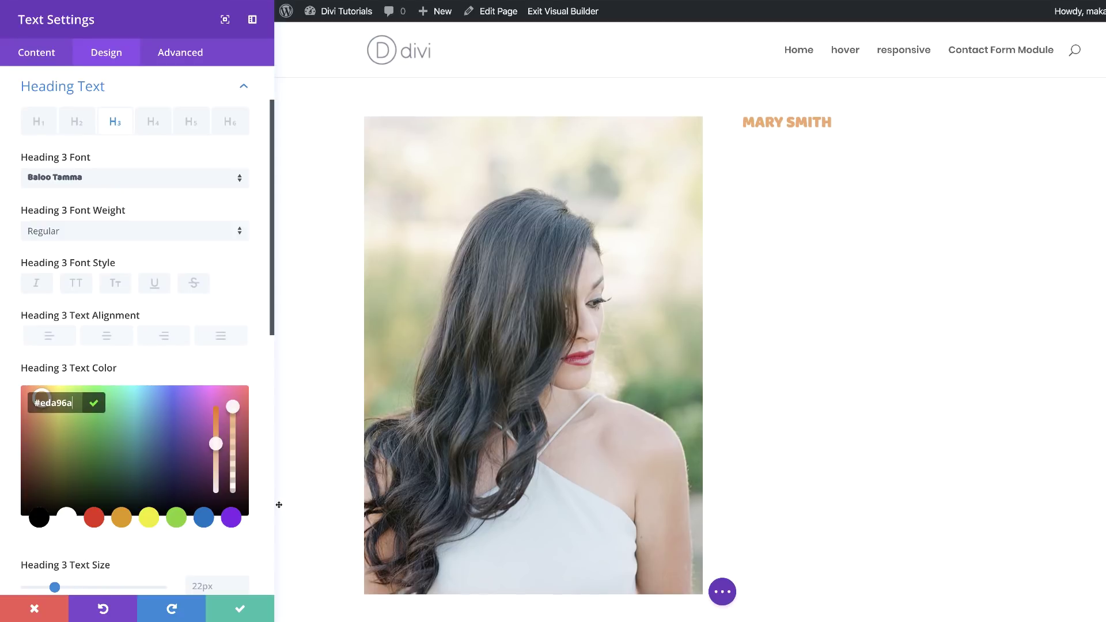
pyautogui.scroll(-3, 223, 510)
pyautogui.scroll(-2, 224, 510)
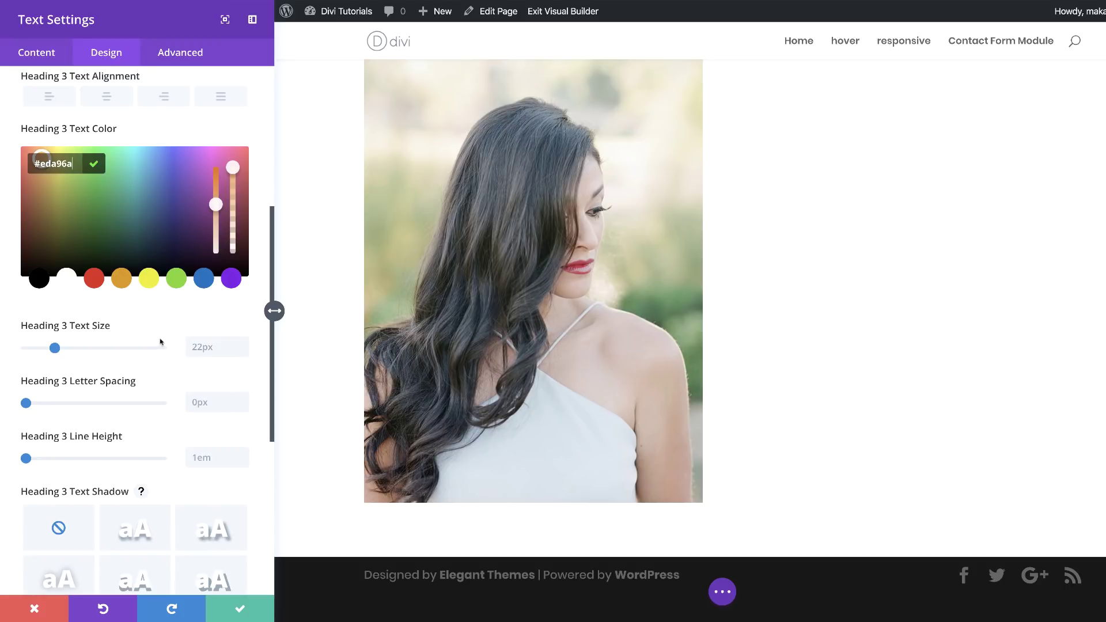
pyautogui.click(203, 349)
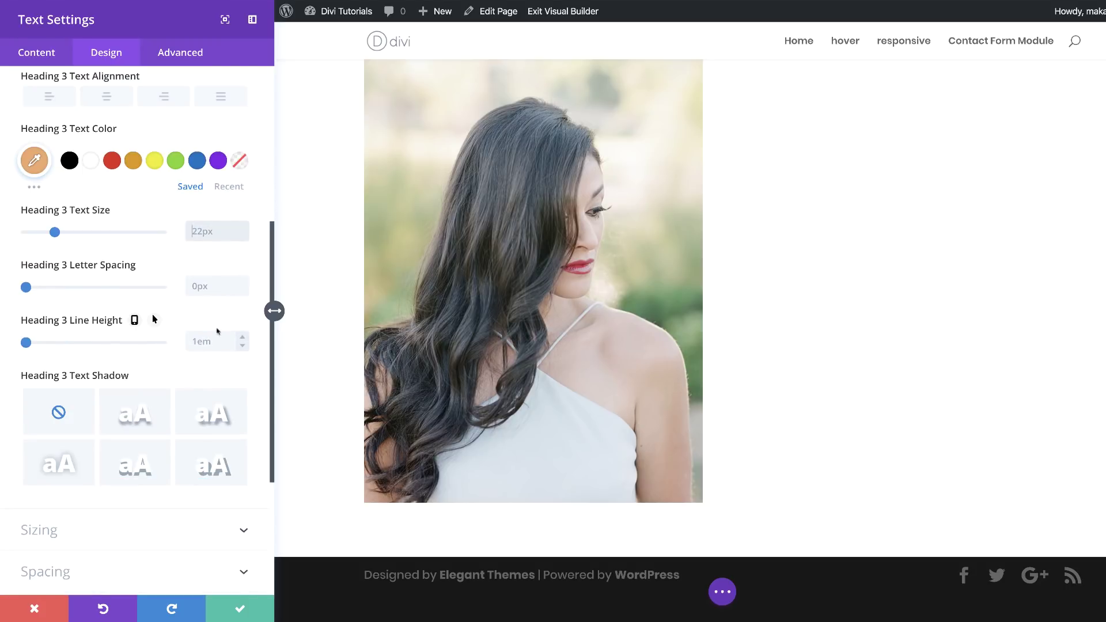
pyautogui.write('100')
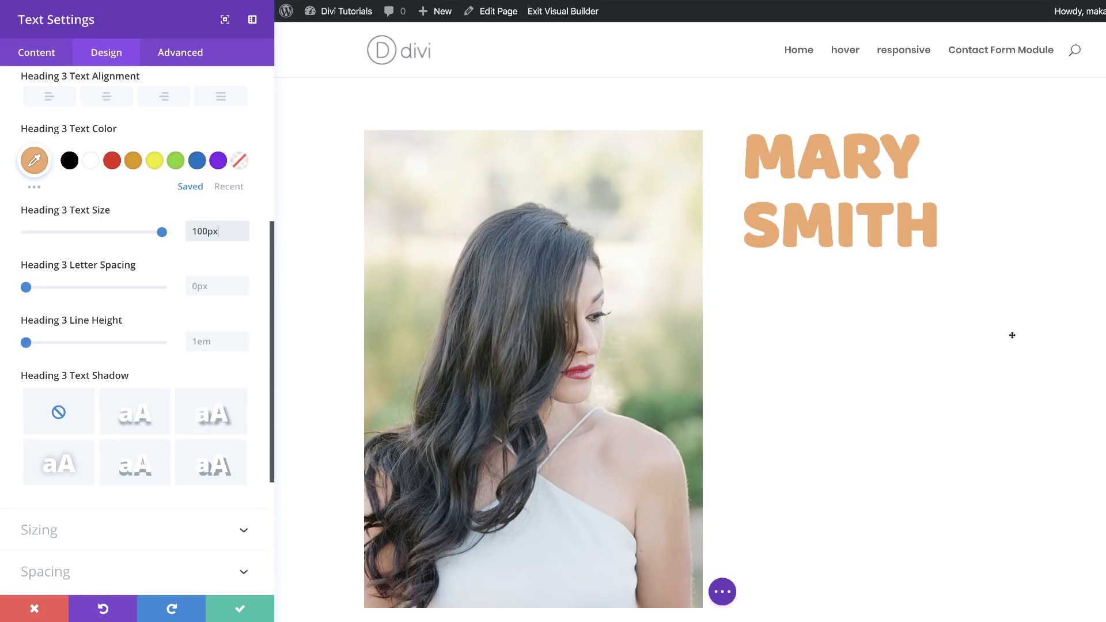
# - Set responsive Heading 3 text sizes of 70px for tablet and 50px for phone
pyautogui.moveTo(124, 215)
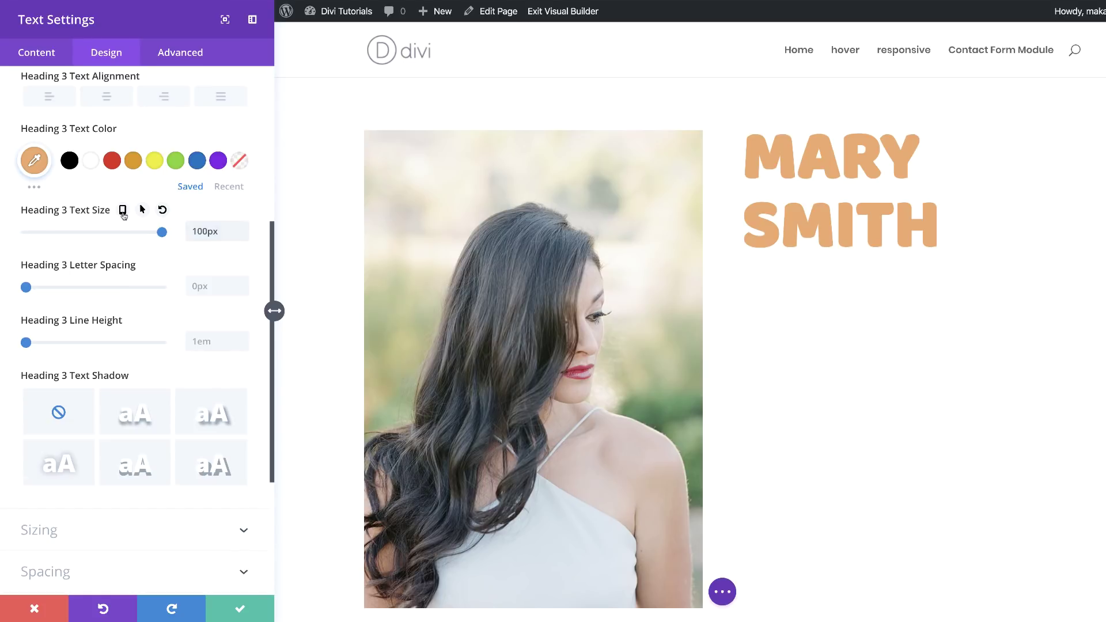
pyautogui.click(123, 214)
pyautogui.click(125, 236)
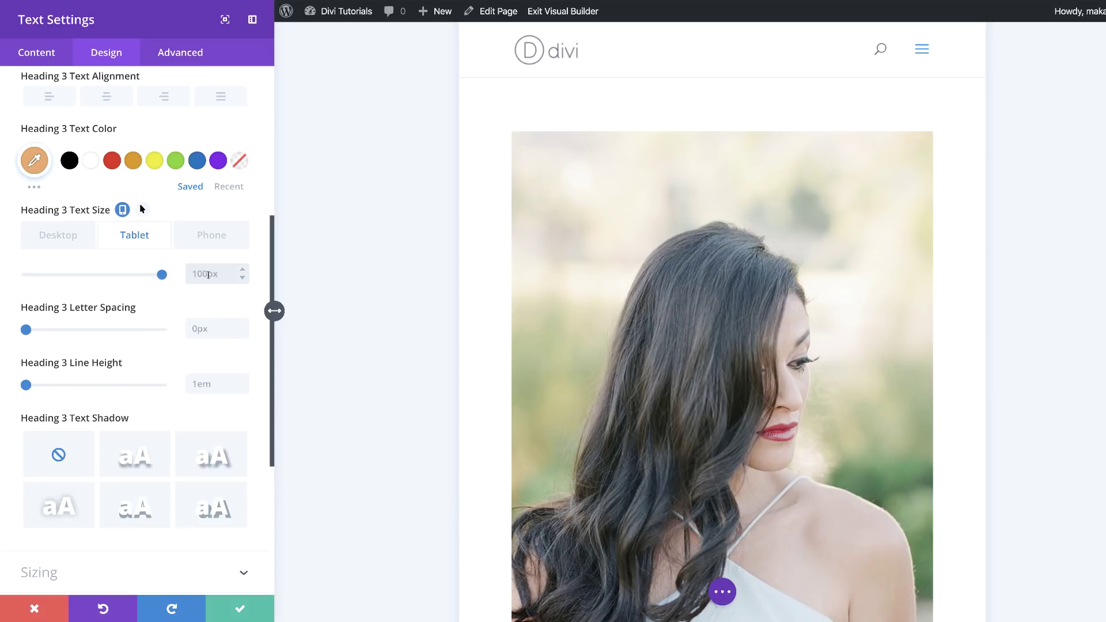
pyautogui.write('70')
pyautogui.click(213, 237)
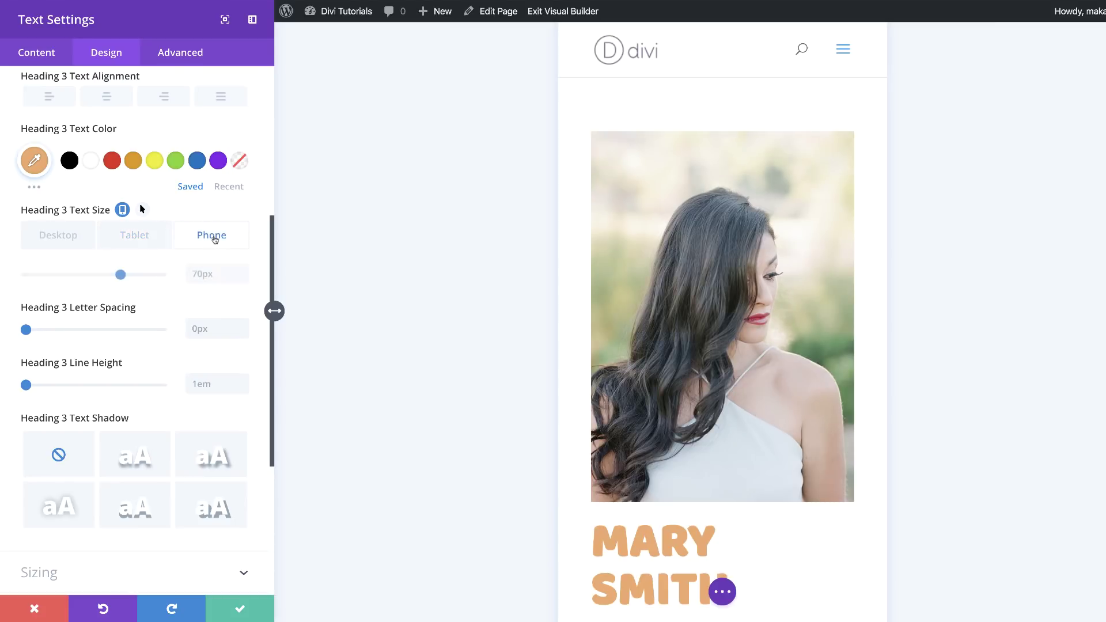
pyautogui.click(200, 275)
pyautogui.write('50')
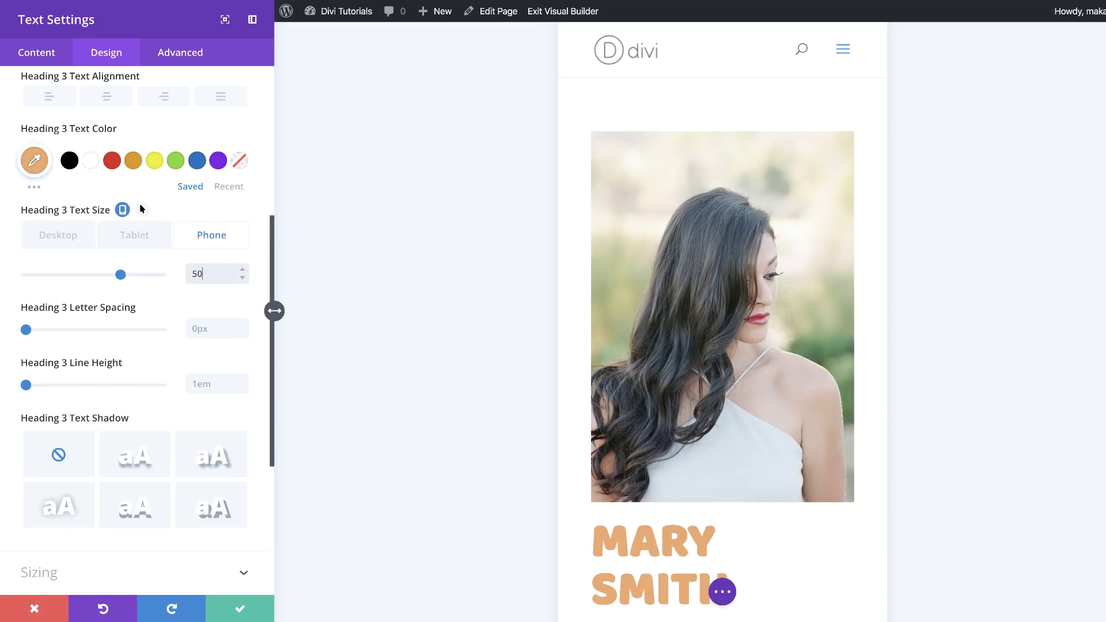
pyautogui.press('Return')
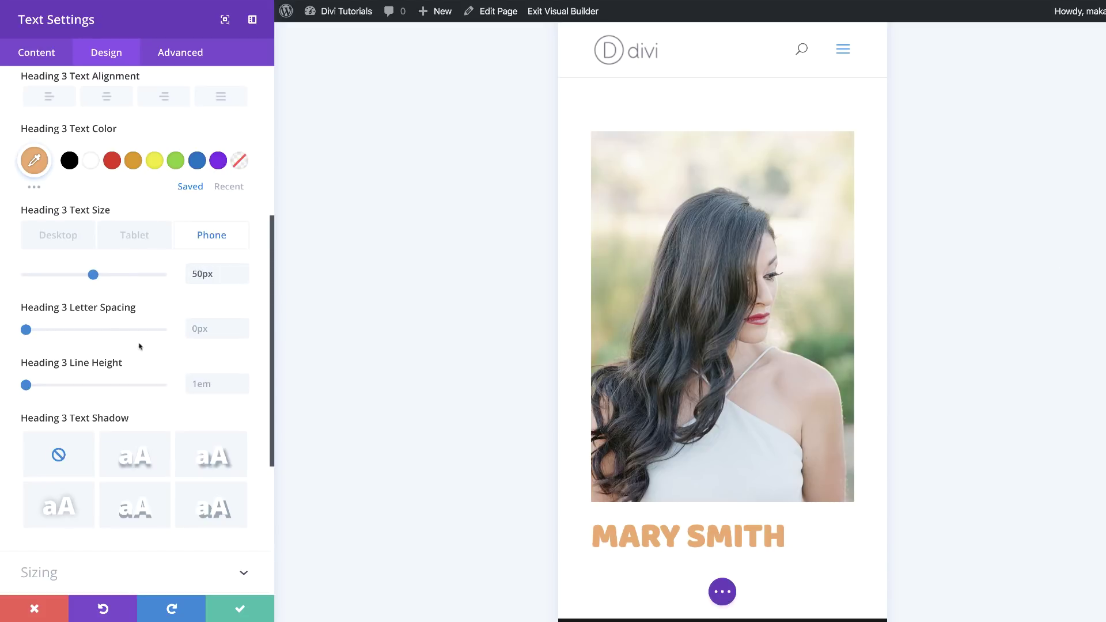
# - Give Heading 3 the hard downward text shadow preset, with horizontal and vertical lengths both set to 0.04em
pyautogui.scroll(-1, 182, 377)
pyautogui.scroll(-2, 182, 377)
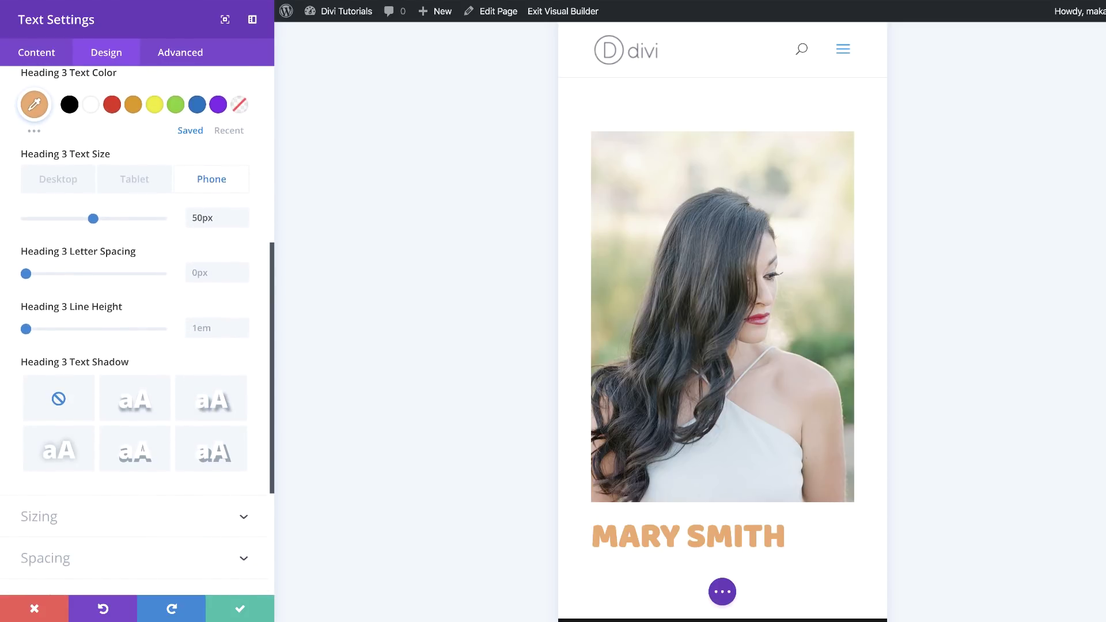
pyautogui.click(139, 458)
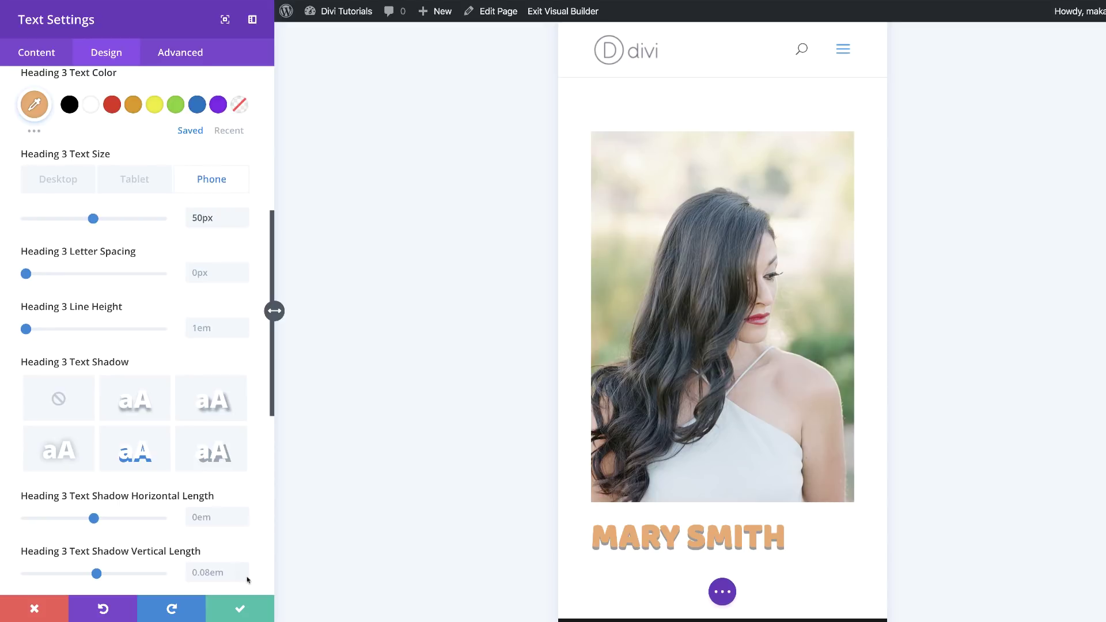
pyautogui.scroll(-2, 245, 494)
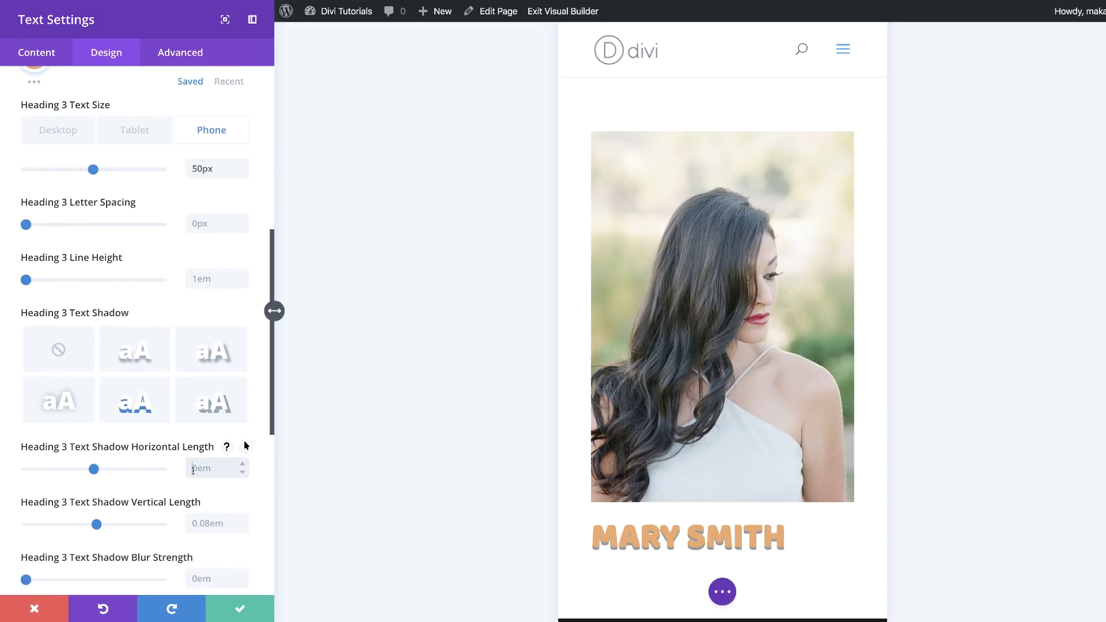
pyautogui.write('0.04em')
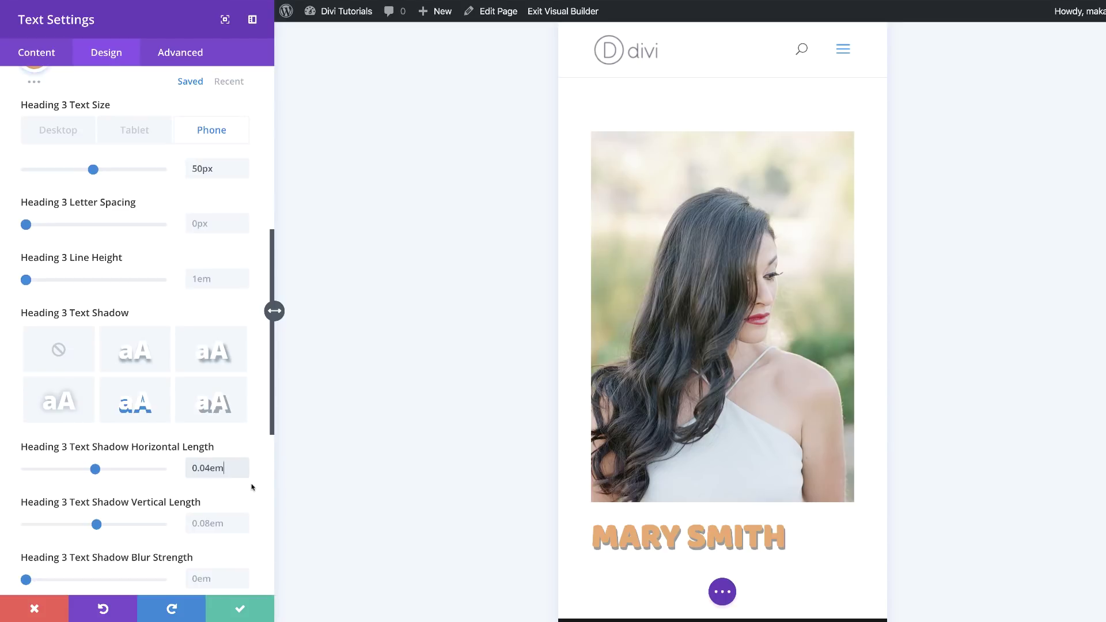
pyautogui.click(207, 524)
pyautogui.write('0.04em')
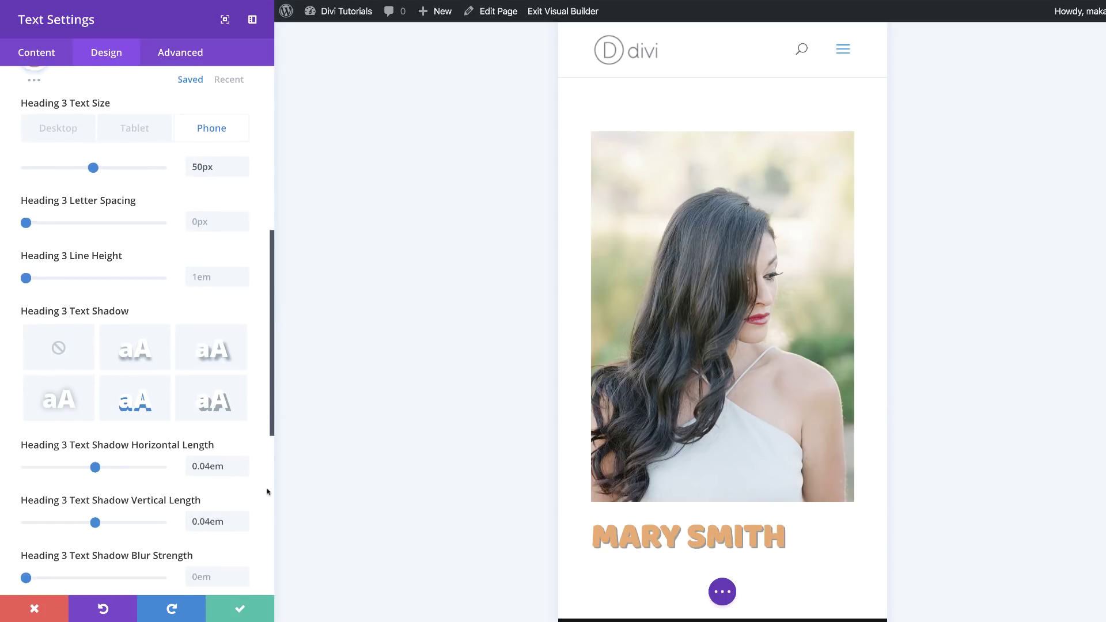
# - Set the Heading 3 text shadow color to rgba(0,0,0,0.6)
pyautogui.scroll(-1, 267, 491)
pyautogui.scroll(-5, 268, 491)
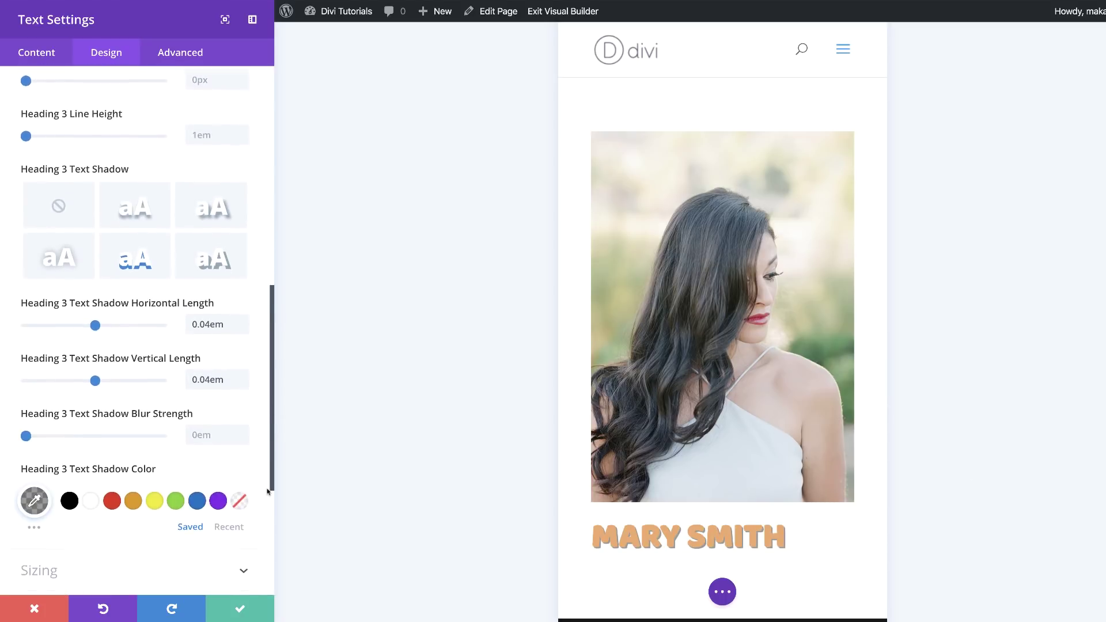
pyautogui.click(36, 450)
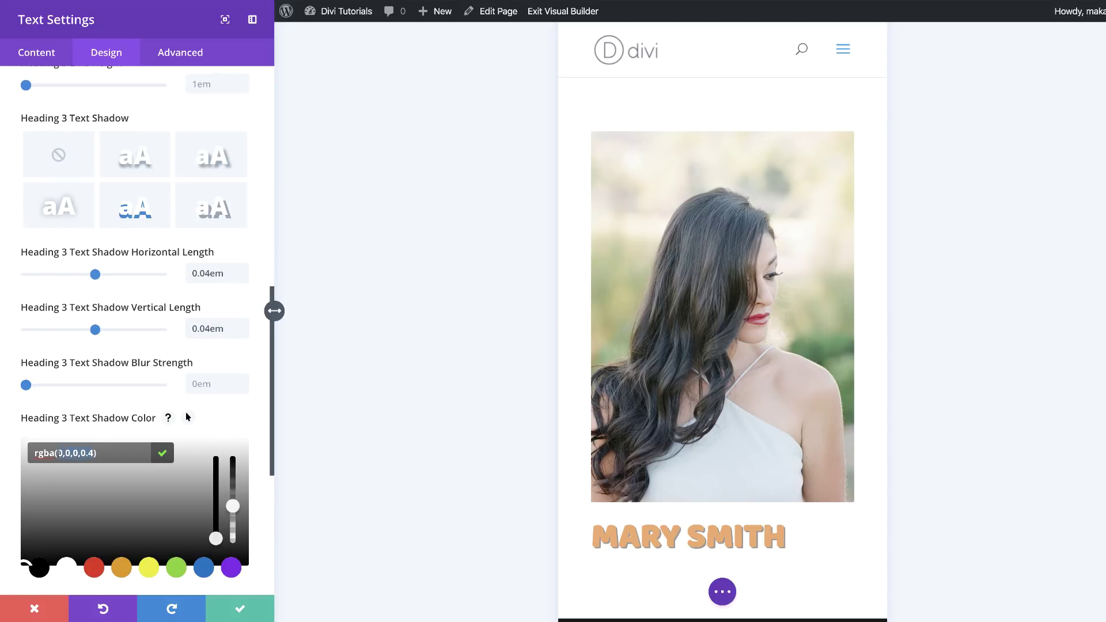
pyautogui.press('BackSpace')
pyautogui.write('6')
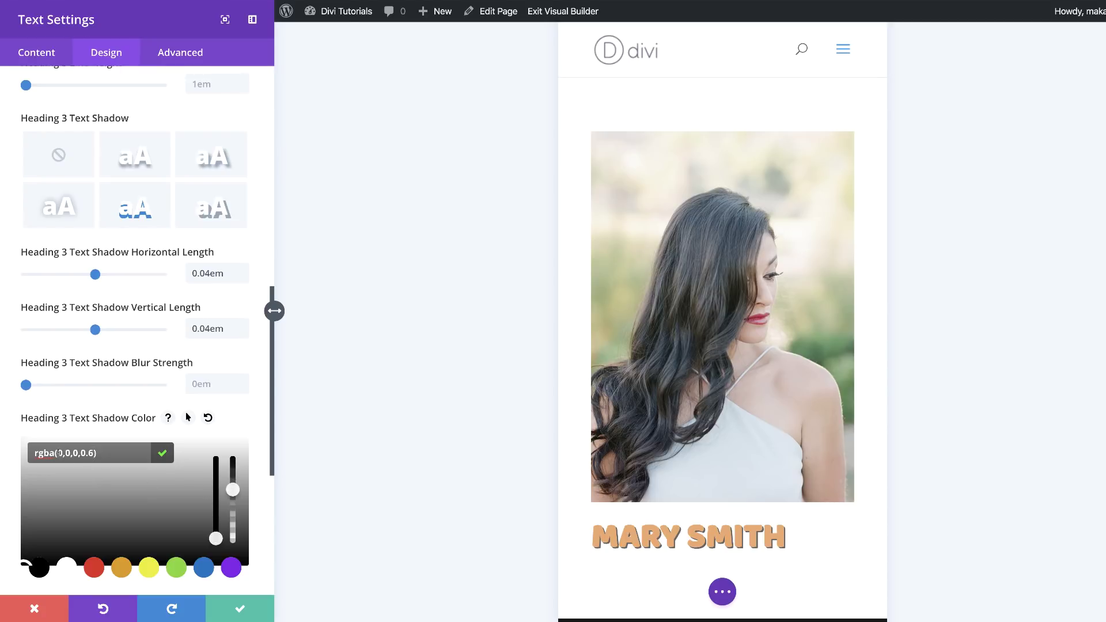
pyautogui.moveTo(273, 465); pyautogui.dragTo(277, 584)
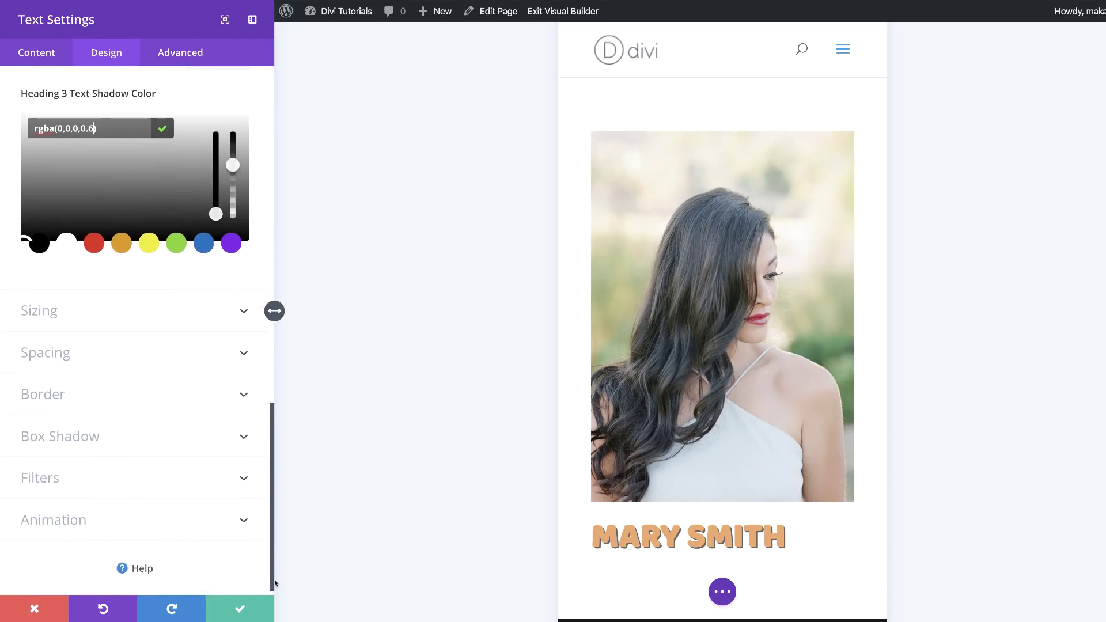
pyautogui.click(96, 128)
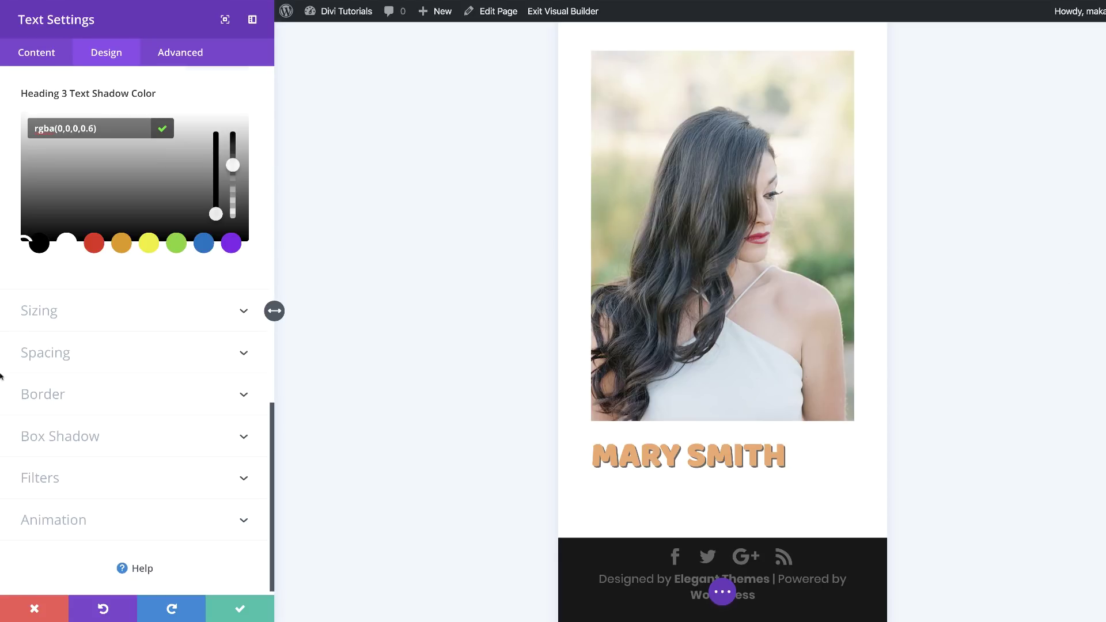
# - Set the Text module's top custom margin to 100px and return the preview to desktop view
pyautogui.click(62, 358)
pyautogui.click(41, 254)
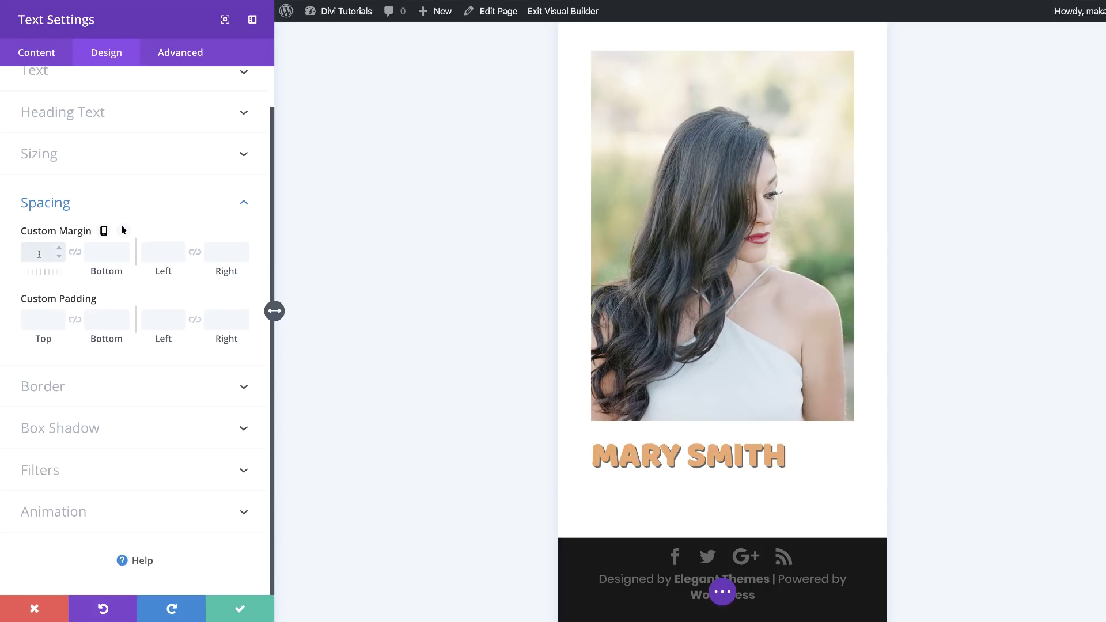
pyautogui.write('100px')
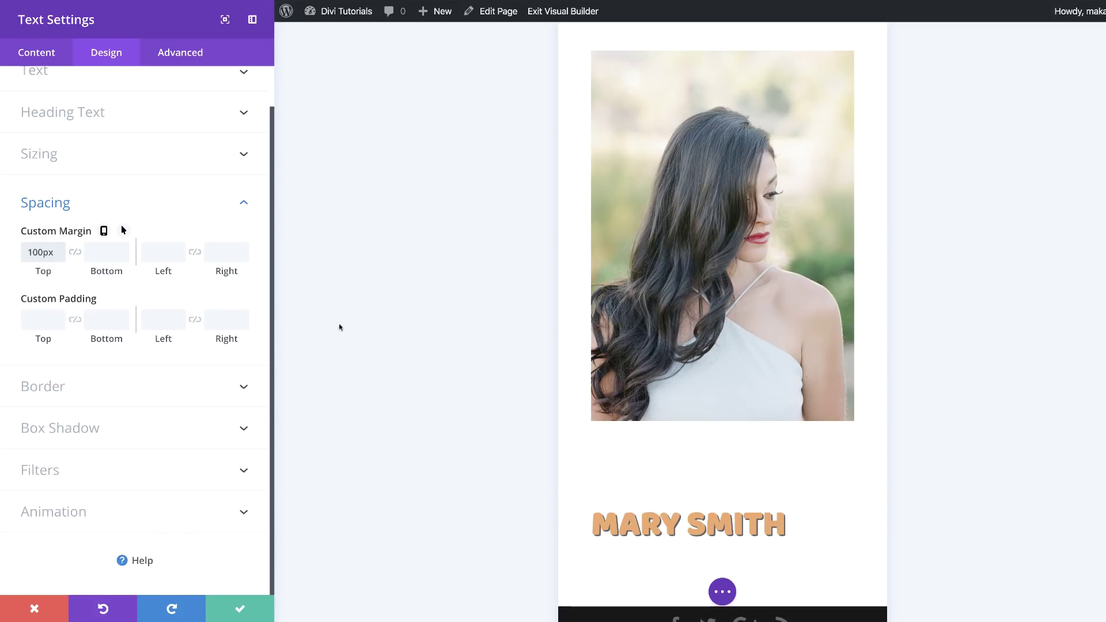
pyautogui.click(103, 231)
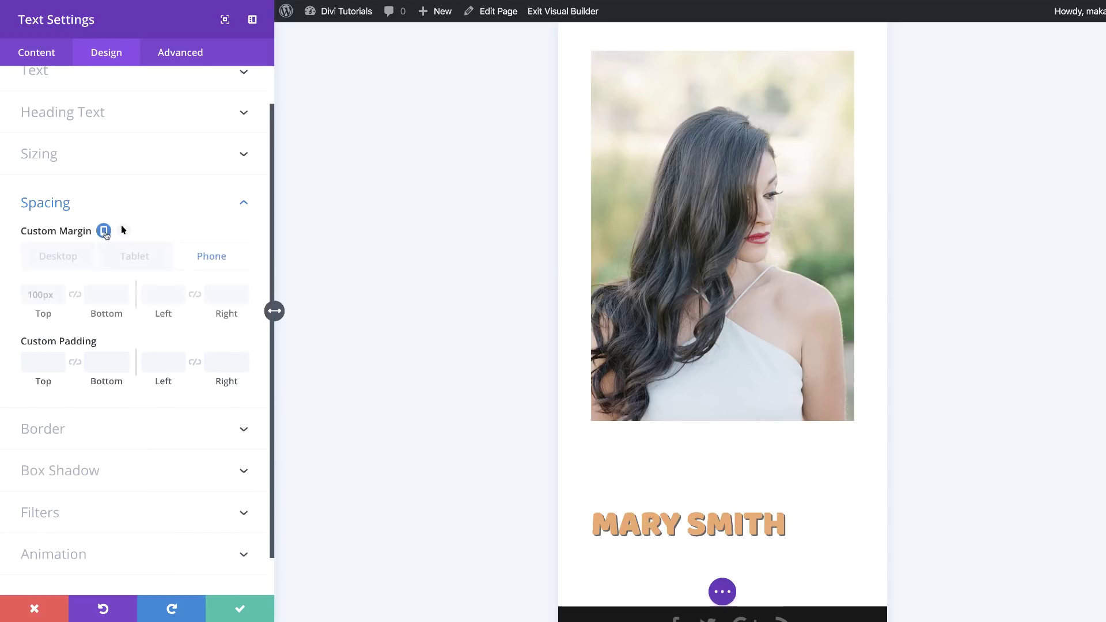
pyautogui.click(59, 257)
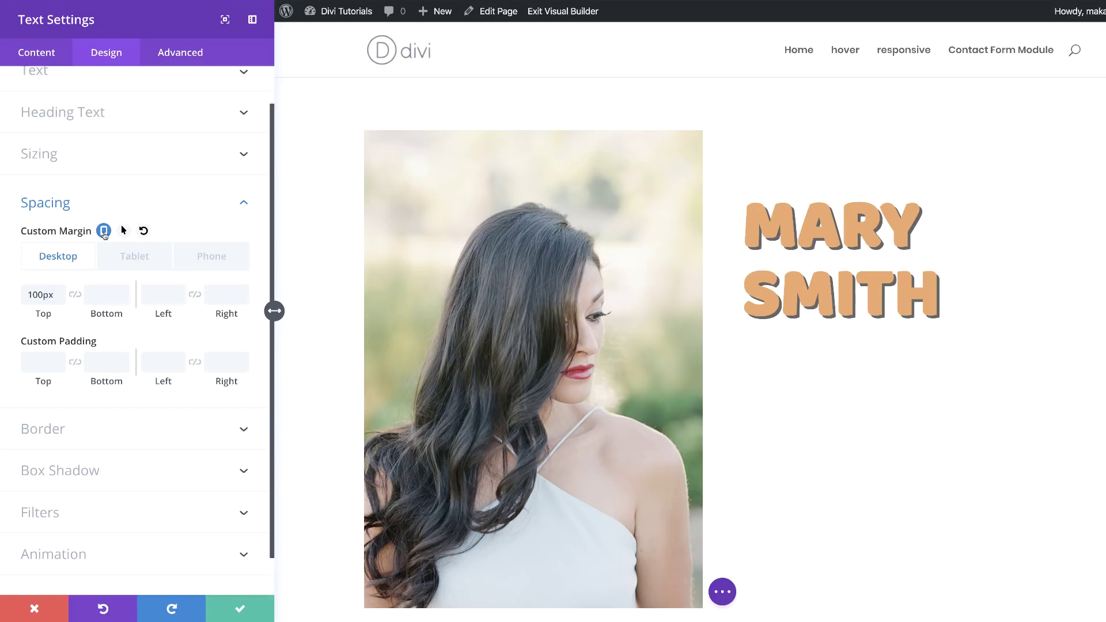
pyautogui.click(103, 232)
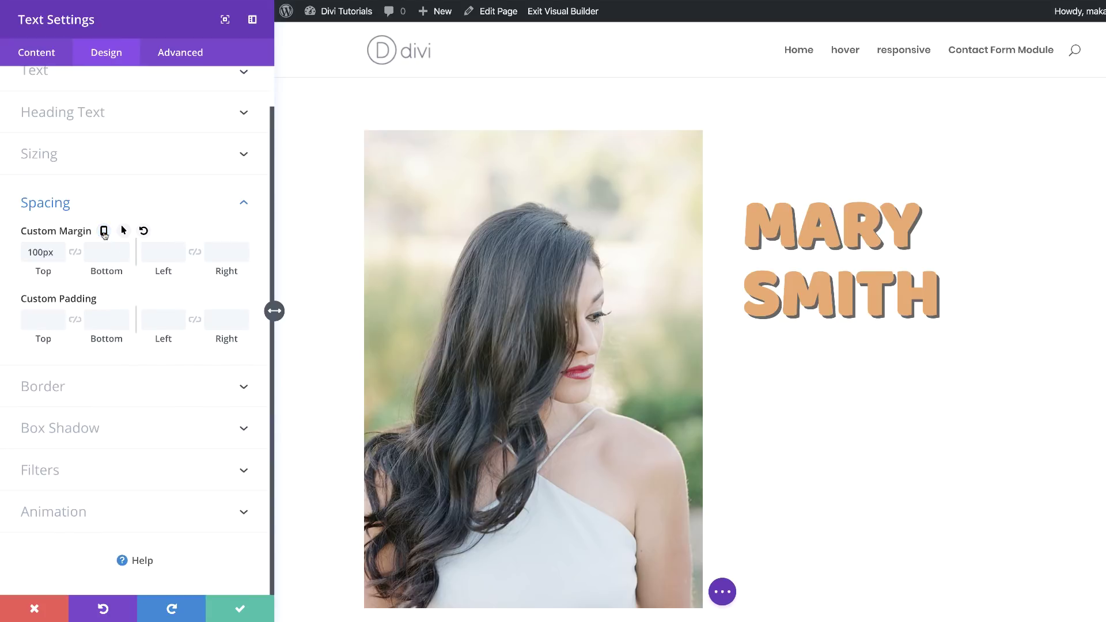
# - Set the Text module's responsive top custom margin to 50px for both tablet and phone, return to desktop, and save the module
pyautogui.click(104, 231)
pyautogui.click(148, 257)
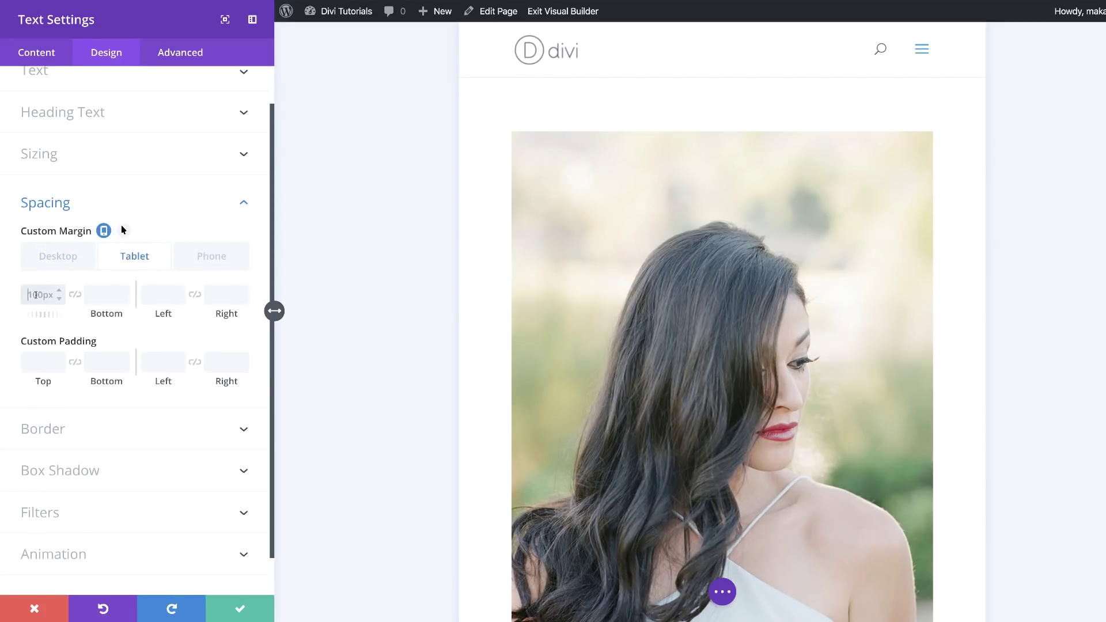
pyautogui.write('50')
pyautogui.click(211, 256)
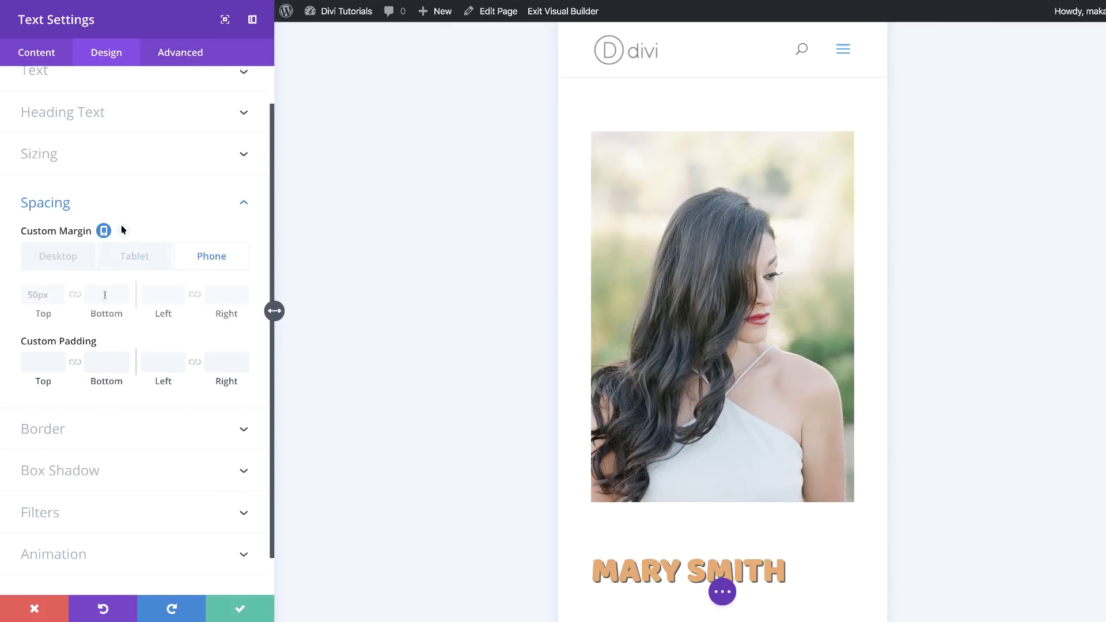
pyautogui.click(33, 295)
pyautogui.write('50')
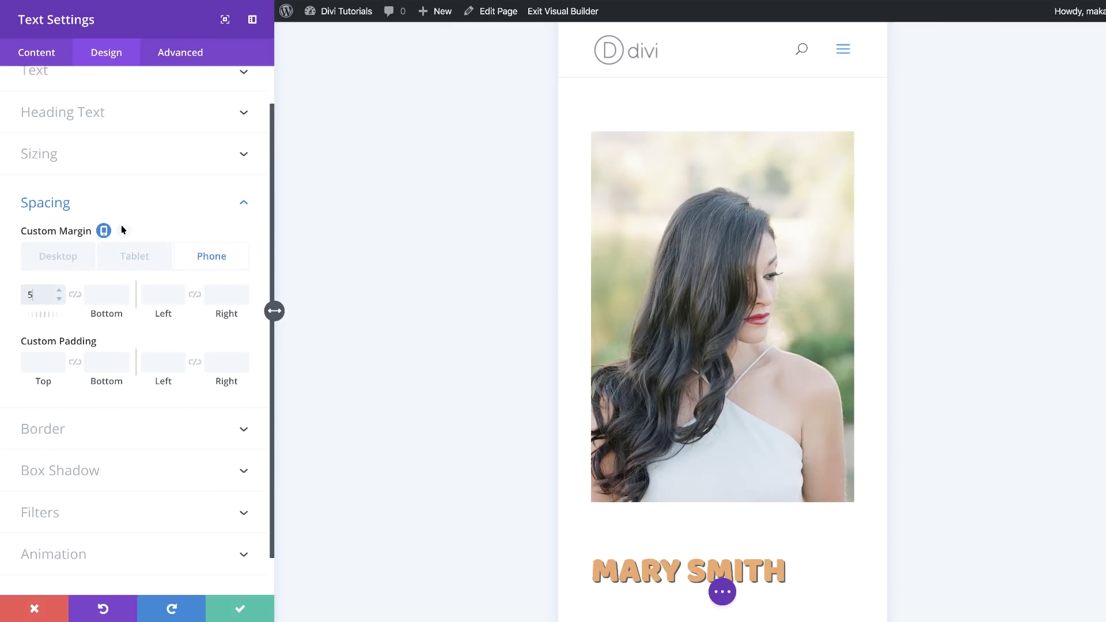
pyautogui.click(48, 260)
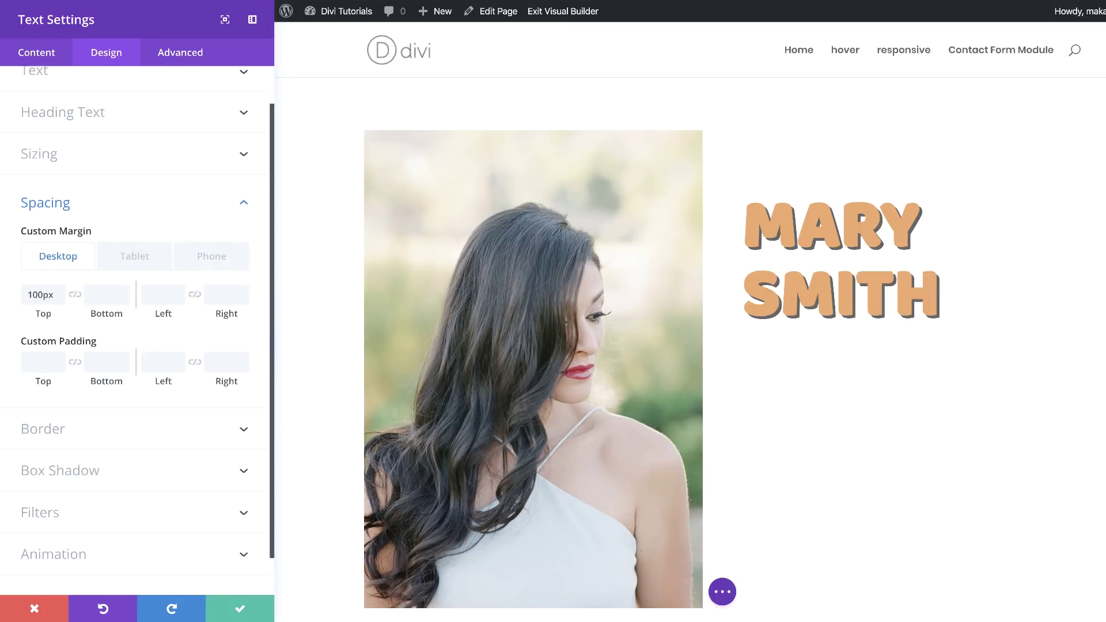
pyautogui.click(253, 609)
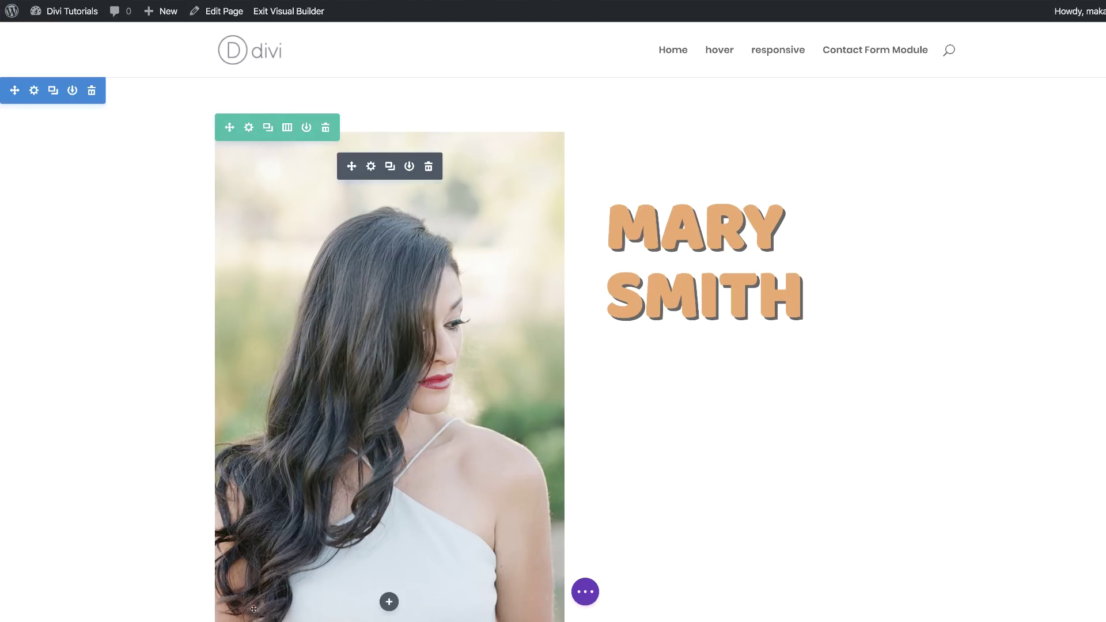
# - Insert a Divider module directly below the name heading in the second column
pyautogui.click(780, 320)
pyautogui.scroll(-1, 780, 326)
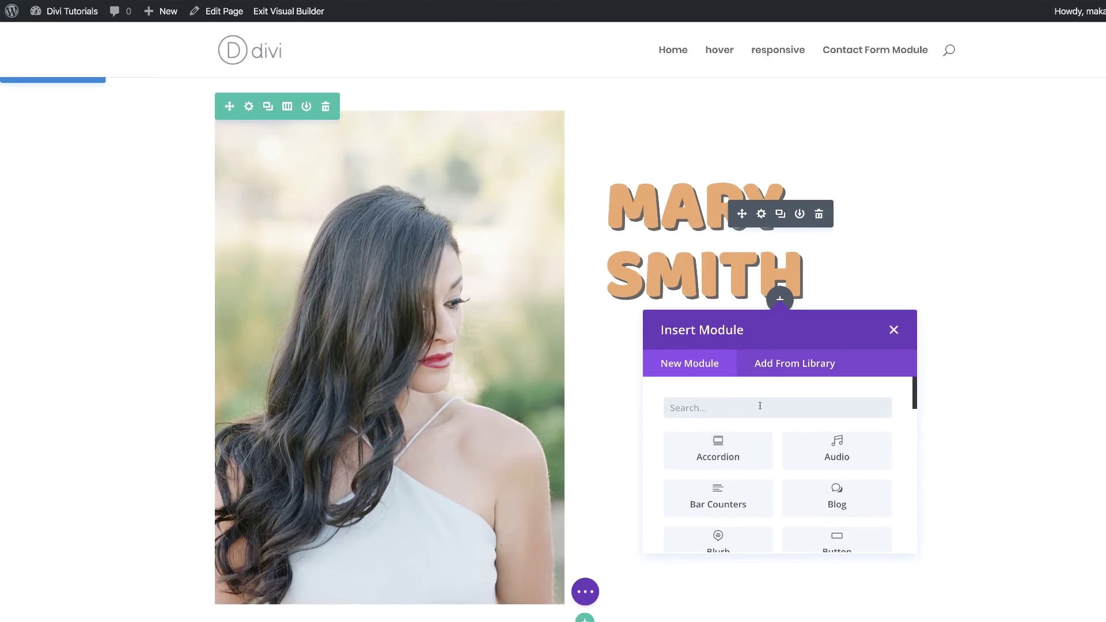
pyautogui.write('divi')
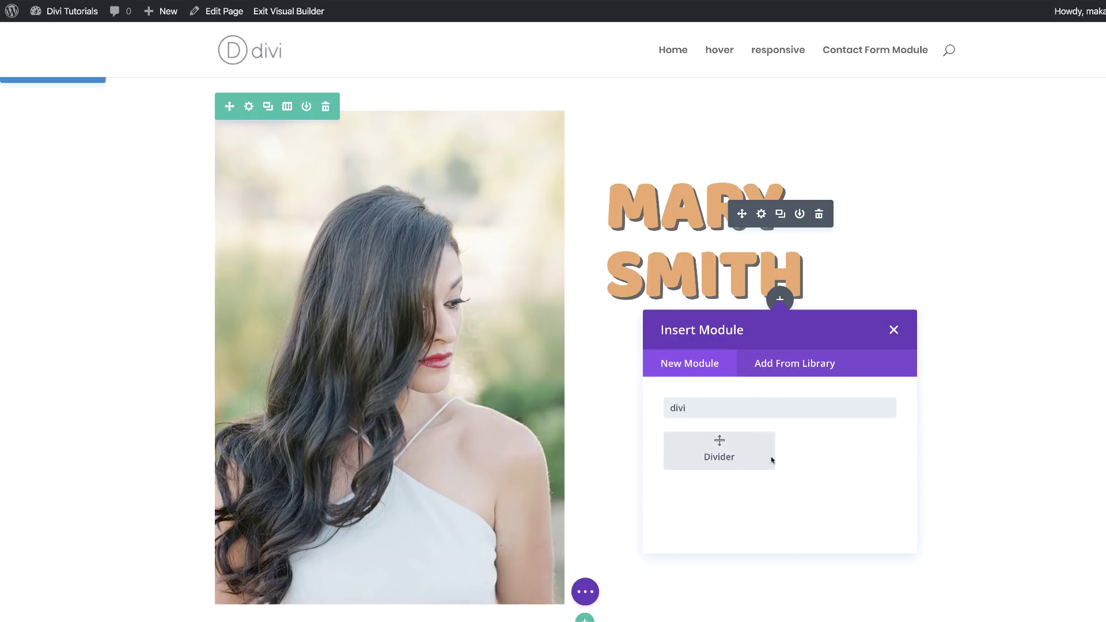
pyautogui.click(741, 448)
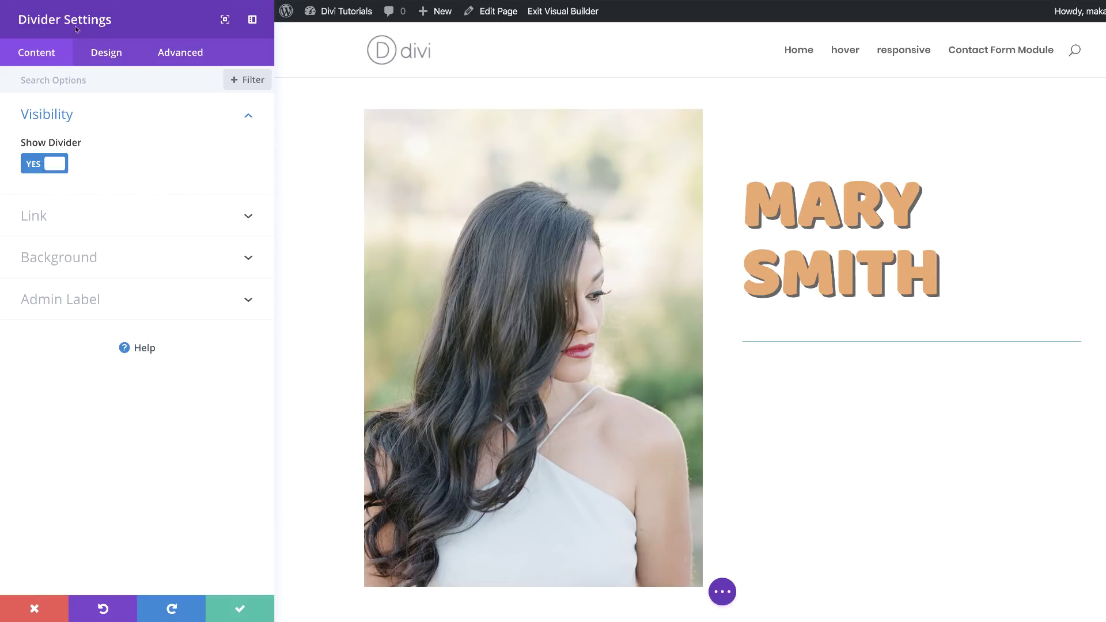
# - Set the divider's line color to #e25300
pyautogui.click(109, 56)
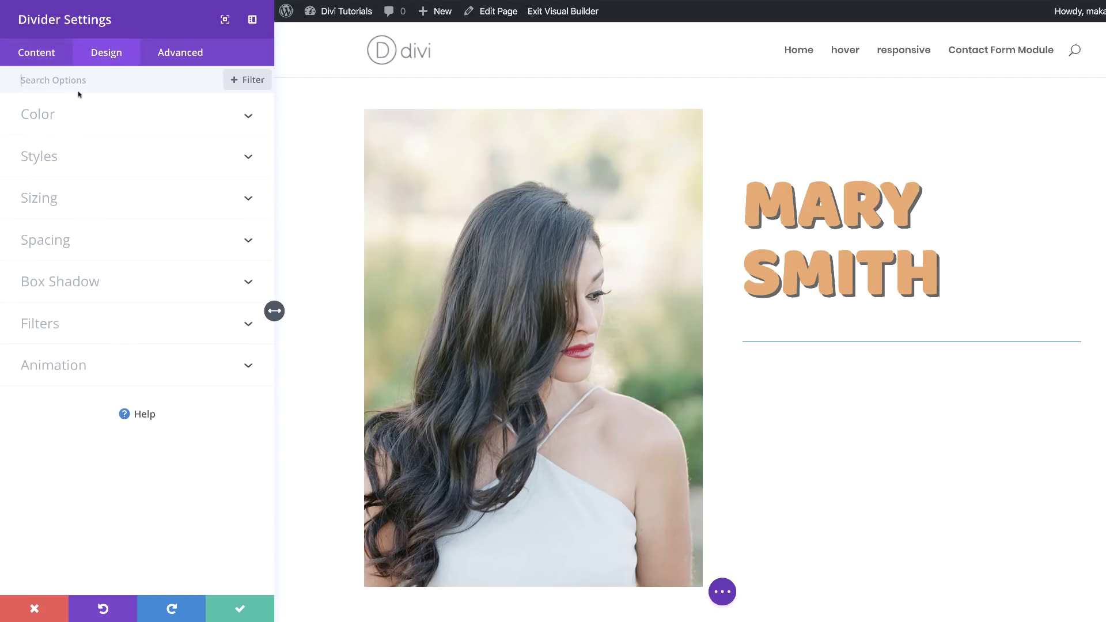
pyautogui.click(49, 118)
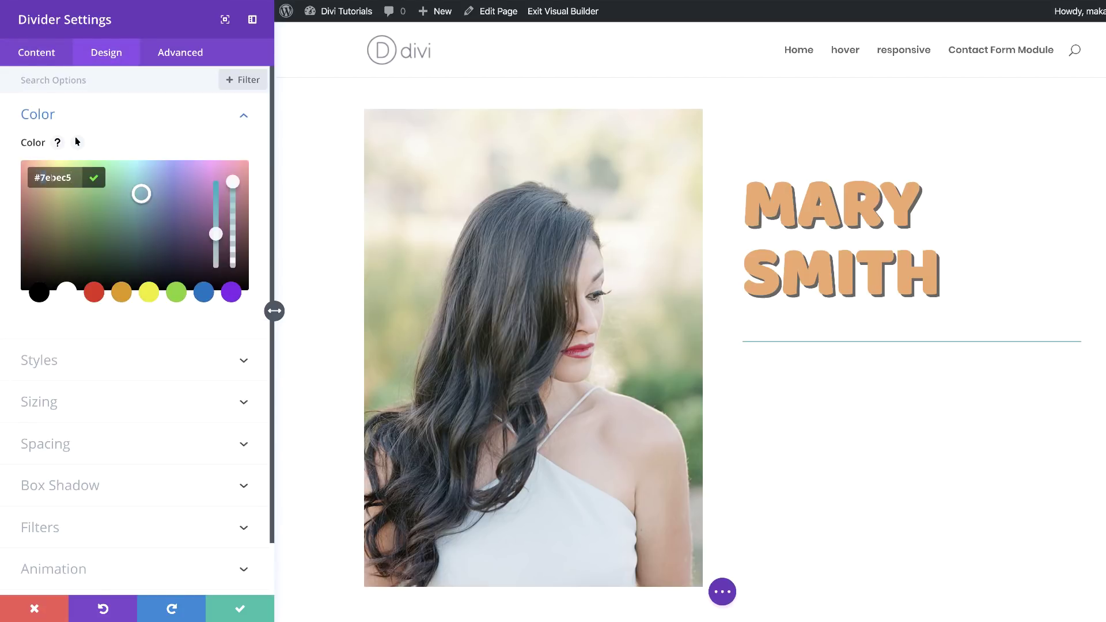
pyautogui.hotkey('ctrl', 'a')
pyautogui.write('#e25300')
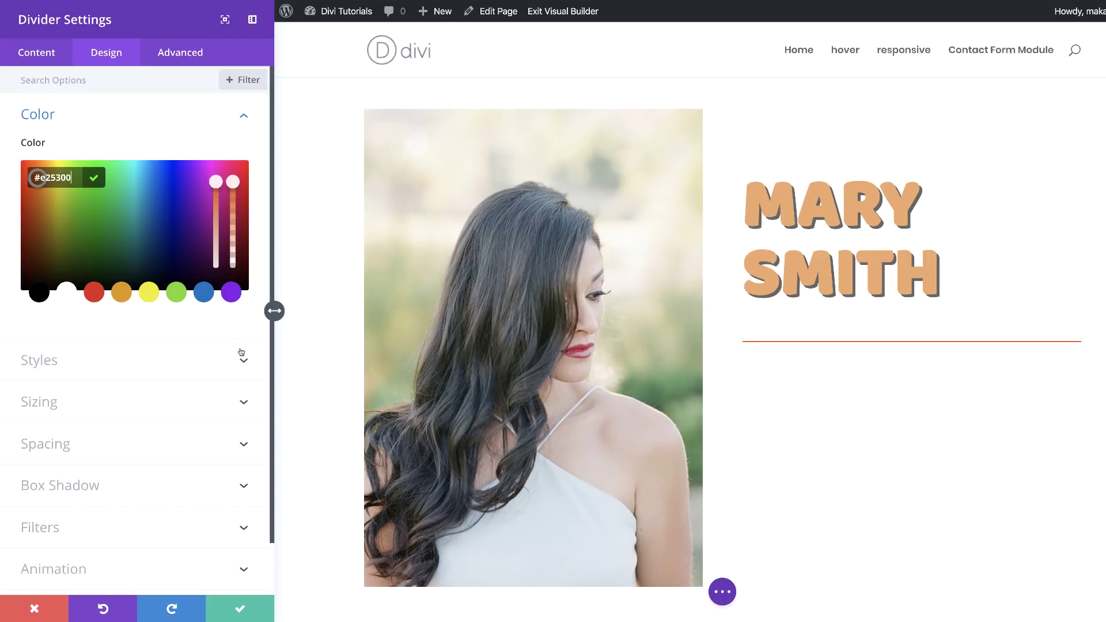
# - Give the divider a dotted style with a 3px weight, and save the module
pyautogui.click(93, 364)
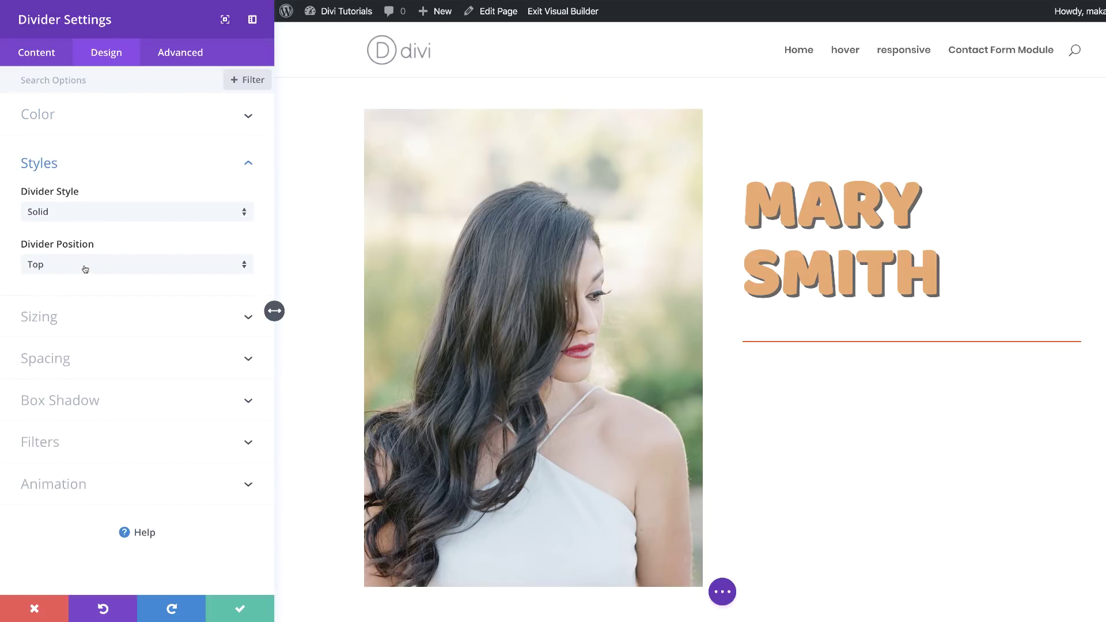
pyautogui.click(99, 214)
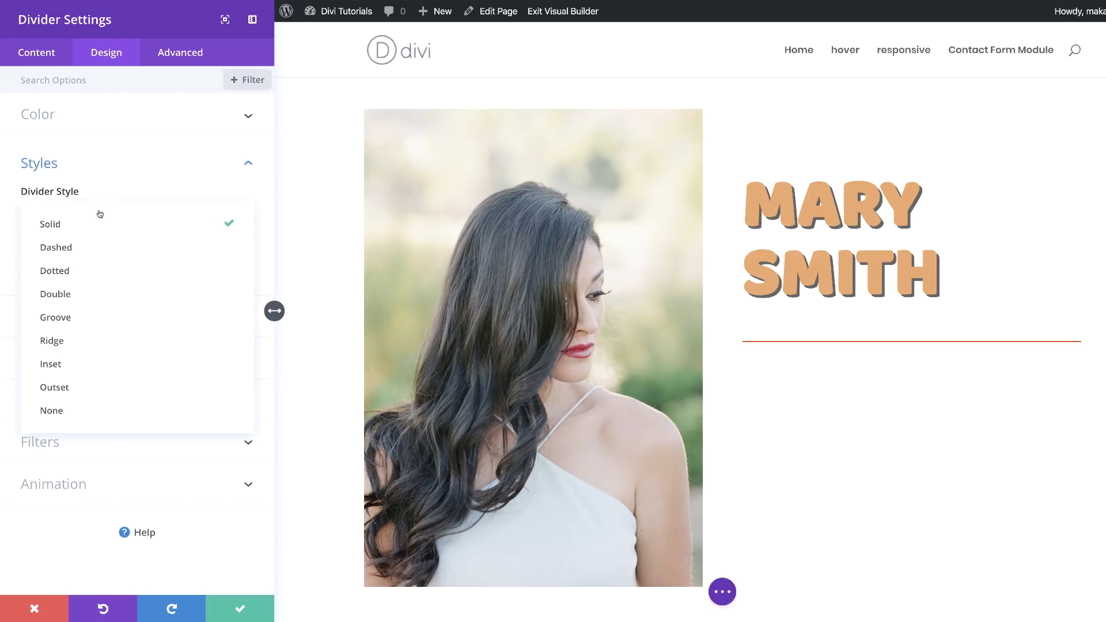
pyautogui.click(75, 271)
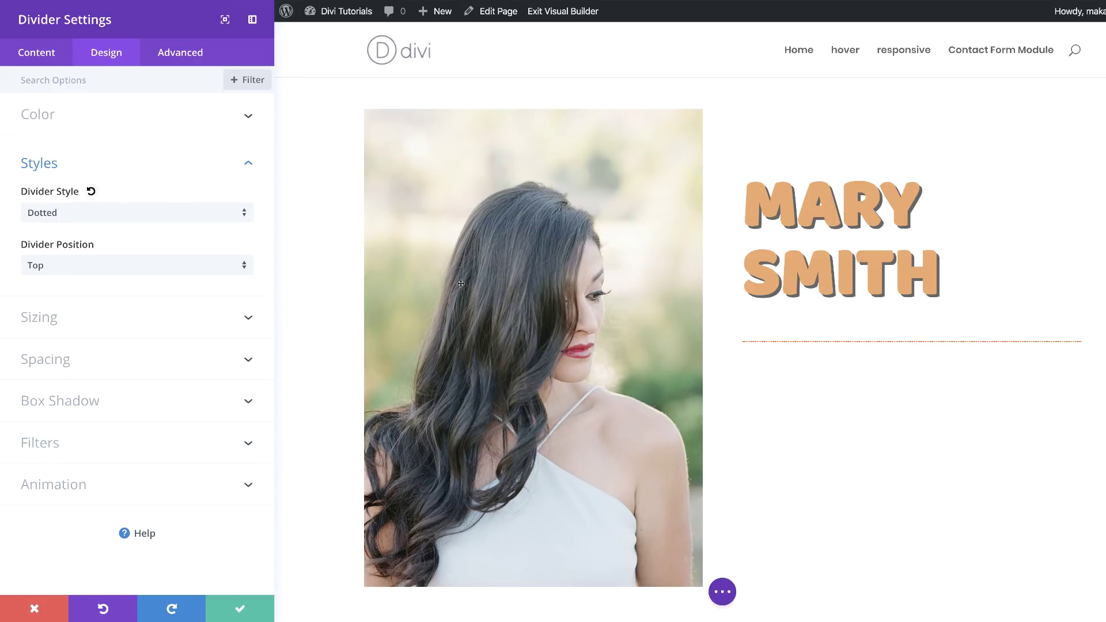
pyautogui.click(175, 318)
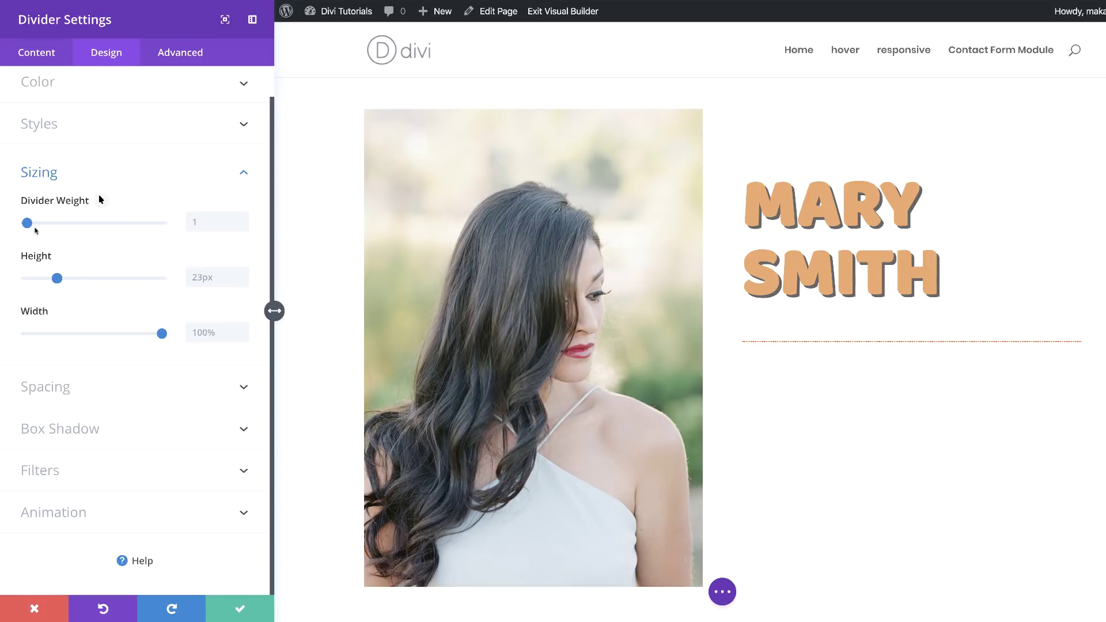
pyautogui.moveTo(27, 225); pyautogui.dragTo(31, 226)
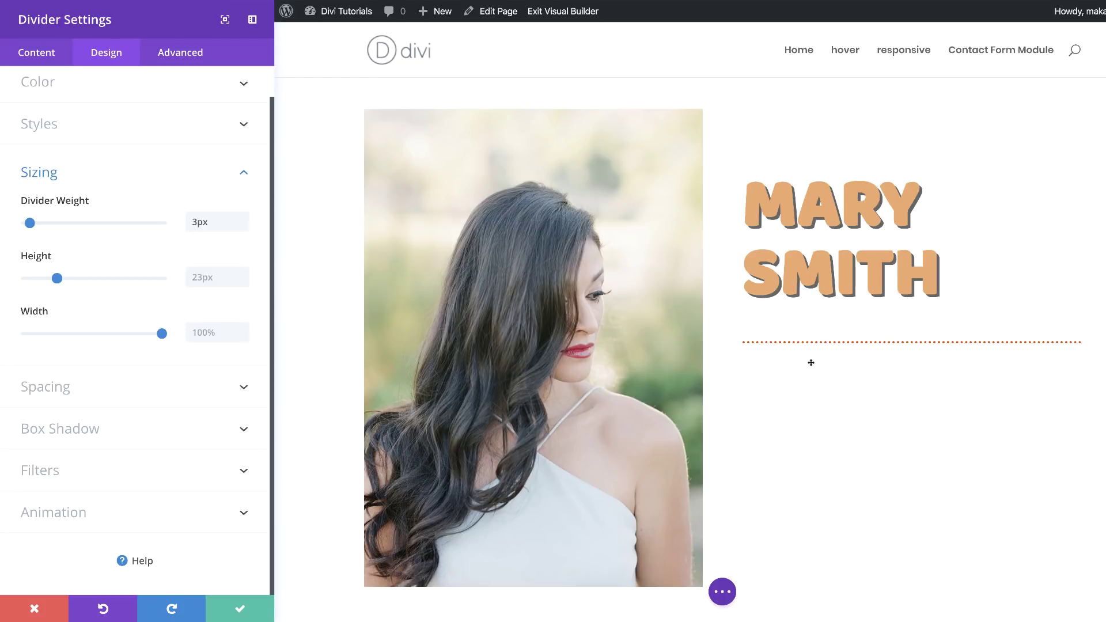
pyautogui.click(240, 610)
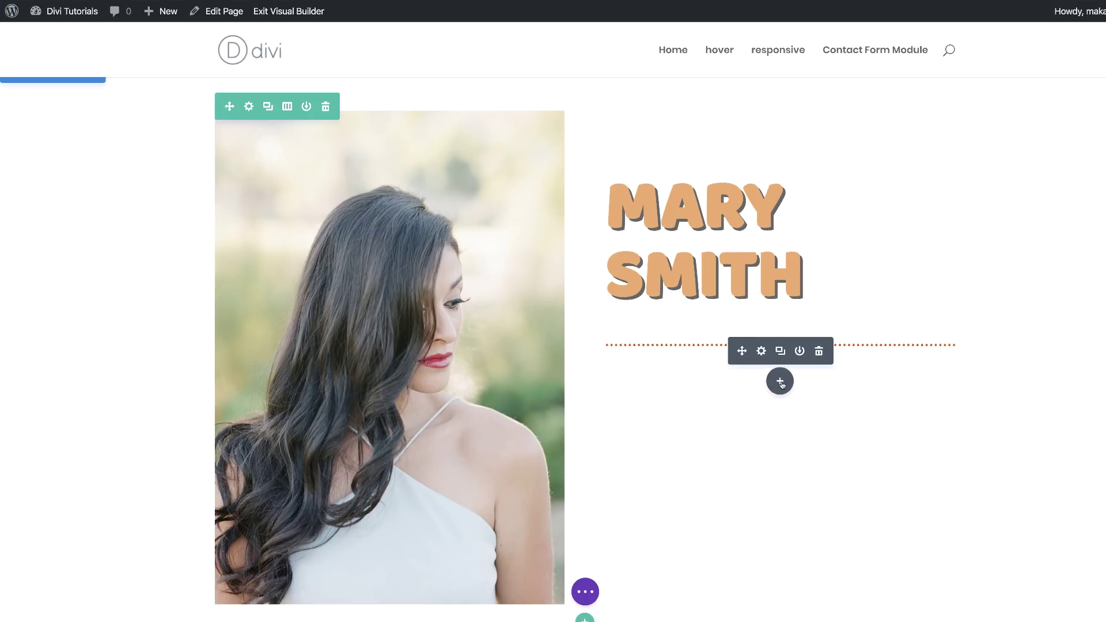
# - Add a Text module below the divider and replace its placeholder with the "Lorem ipsum dolor sit amet, consectetuer adipiscing elit..." paragraph
pyautogui.click(780, 381)
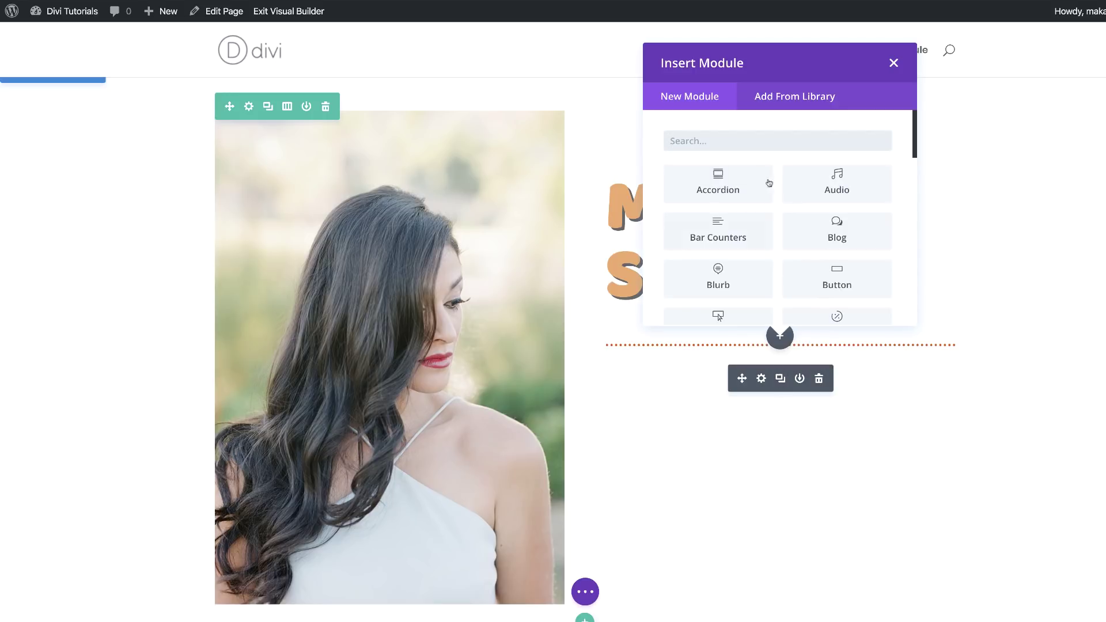
pyautogui.write('text')
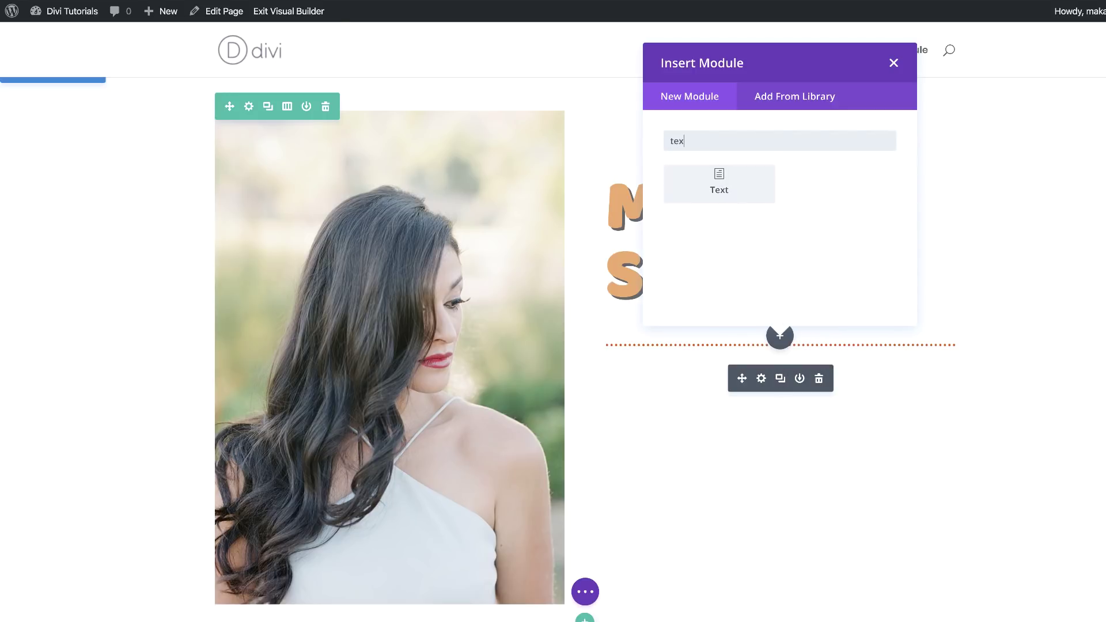
pyautogui.click(730, 182)
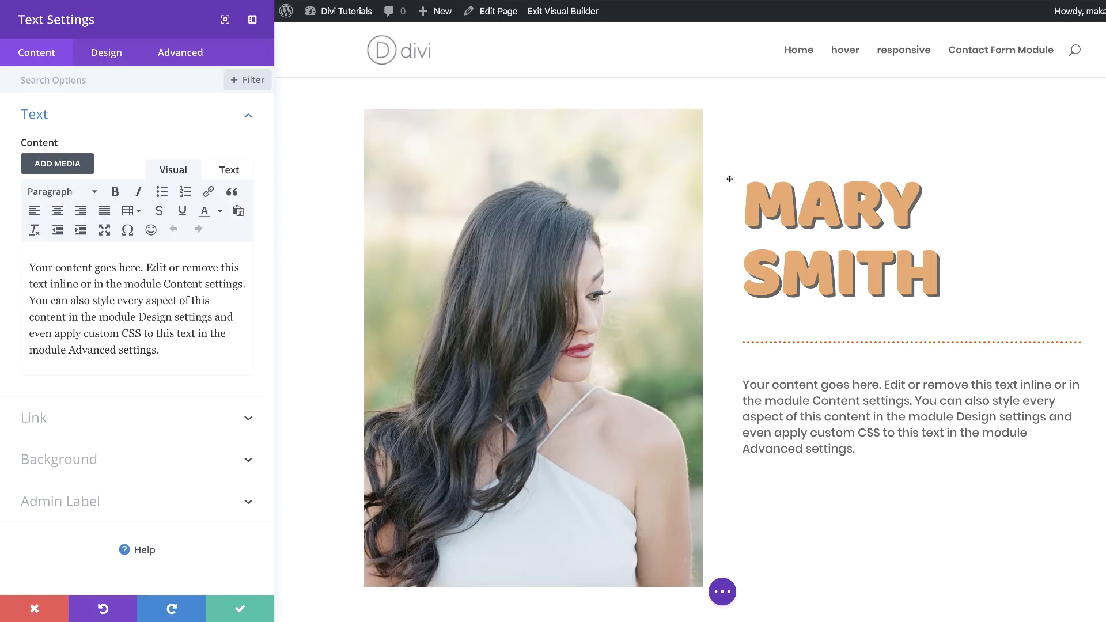
pyautogui.moveTo(31, 267); pyautogui.dragTo(170, 353)
pyautogui.write('Lorem ipsum dolor sit amet, consectetuer adipiscing elit. Donec odio. Quisque volutpat mattis eros. Nullam malesuada erat ut turpis. Suspendisse urna nibh, viverra non, semper suscipit, posuere a, pede.')
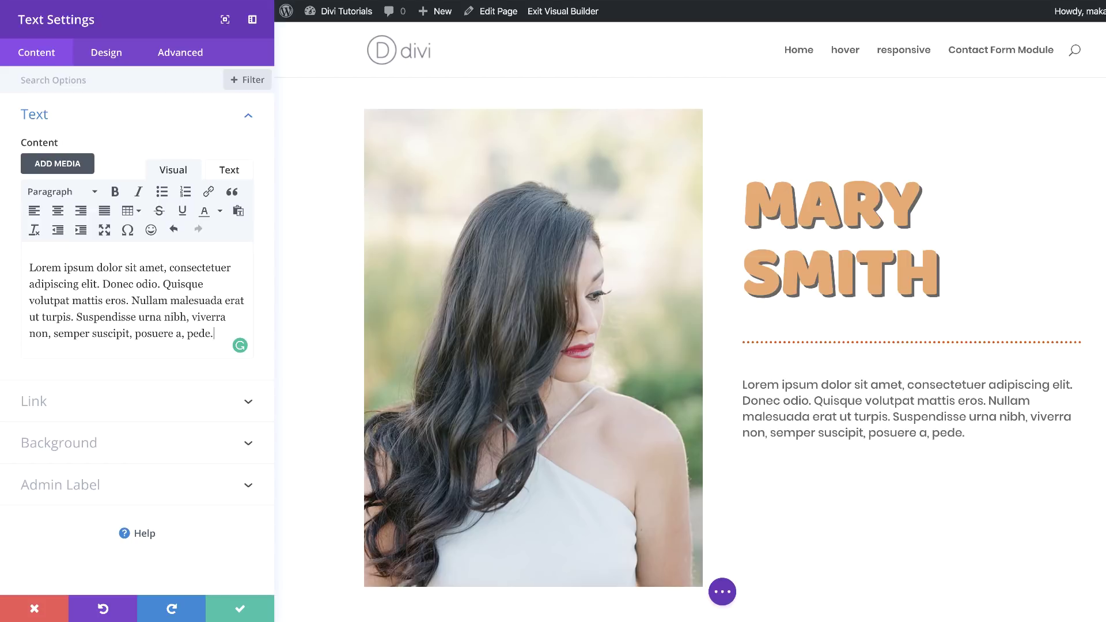
# - Set the new paragraph's text size to 16px and its line height to 1.9em
pyautogui.click(105, 53)
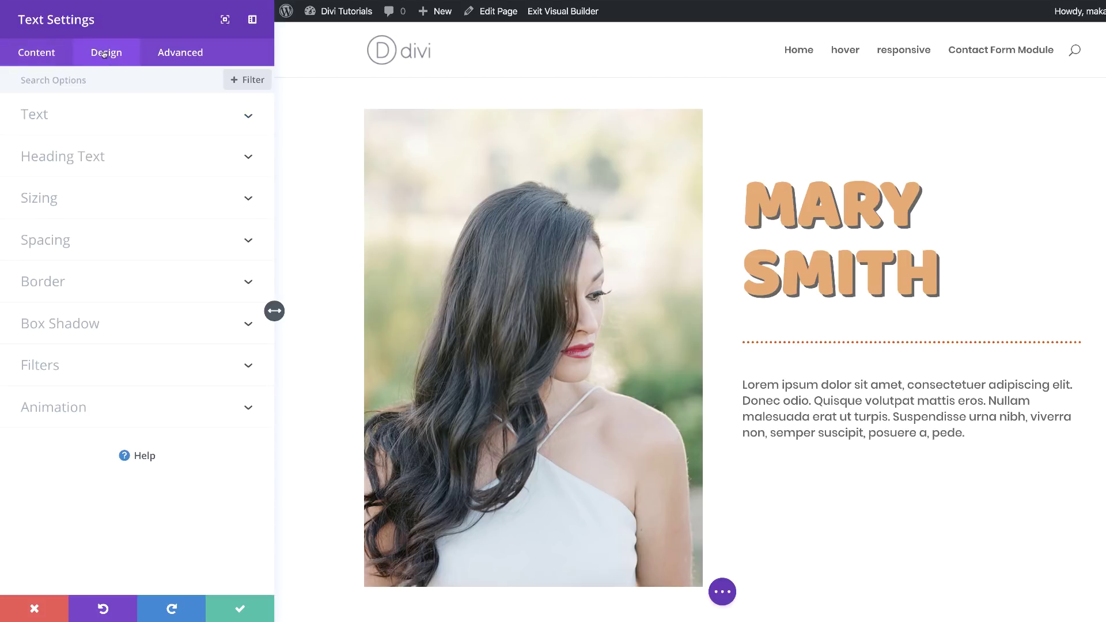
pyautogui.click(70, 118)
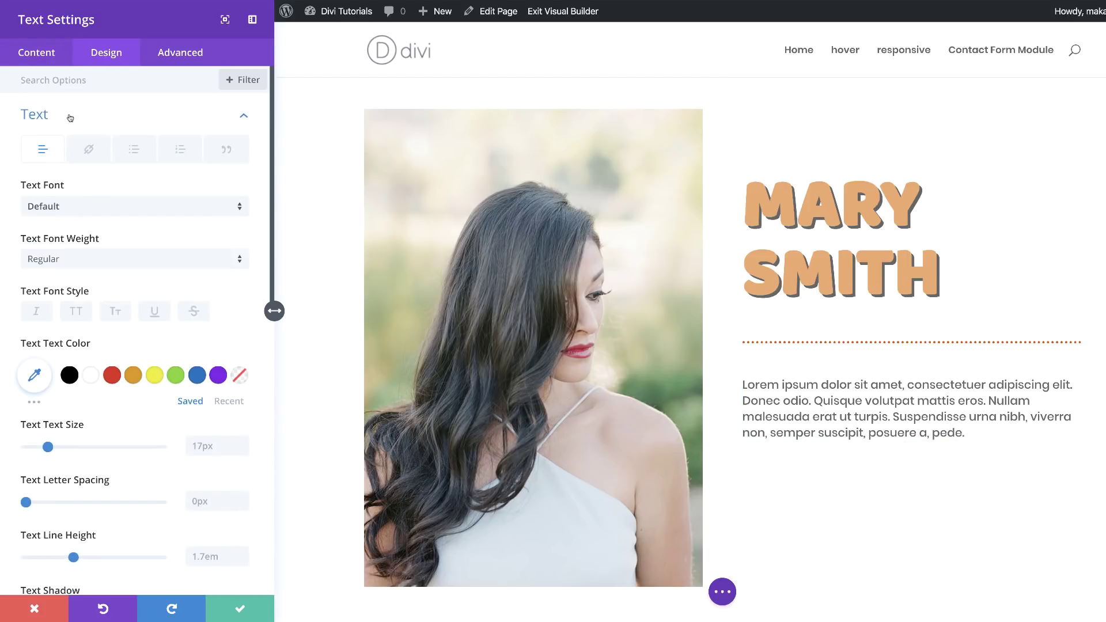
pyautogui.click(208, 447)
pyautogui.write('16')
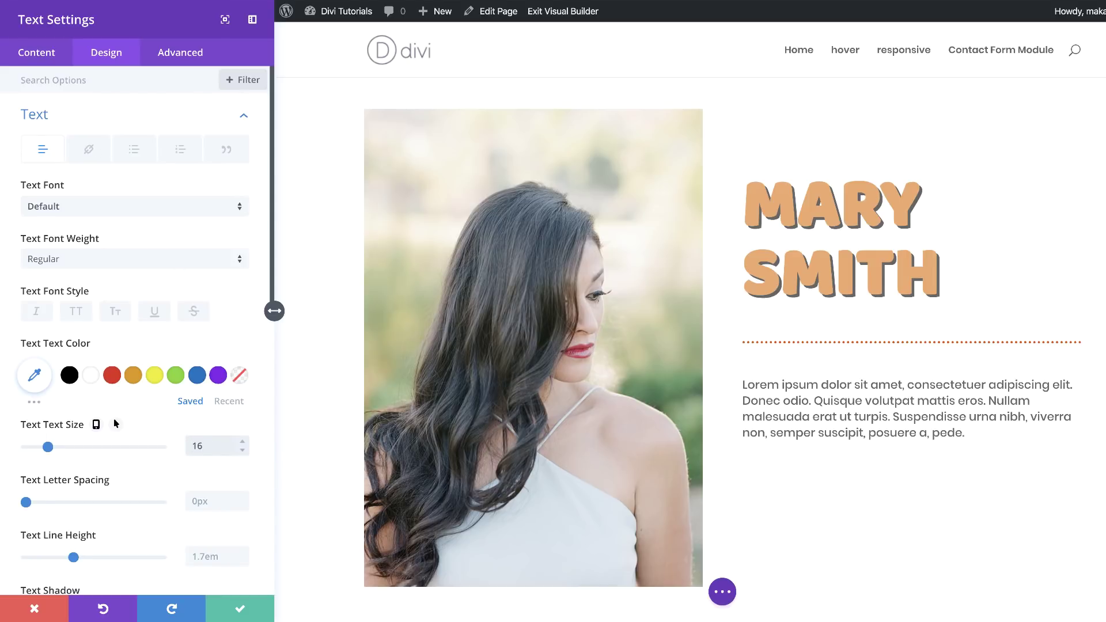
pyautogui.write('px')
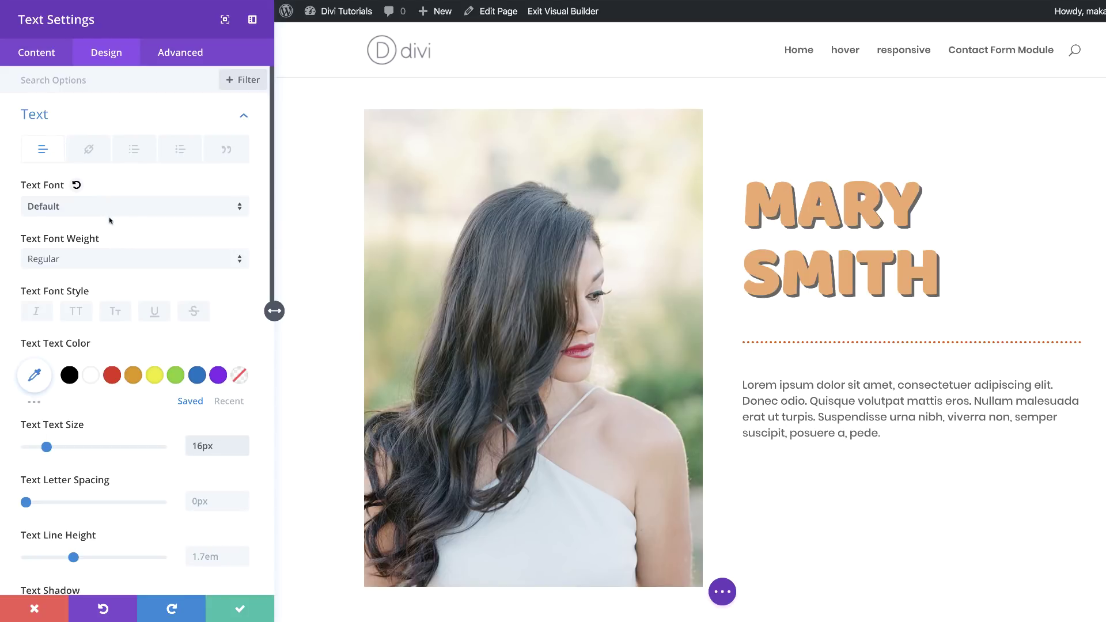
pyautogui.scroll(-3, 153, 495)
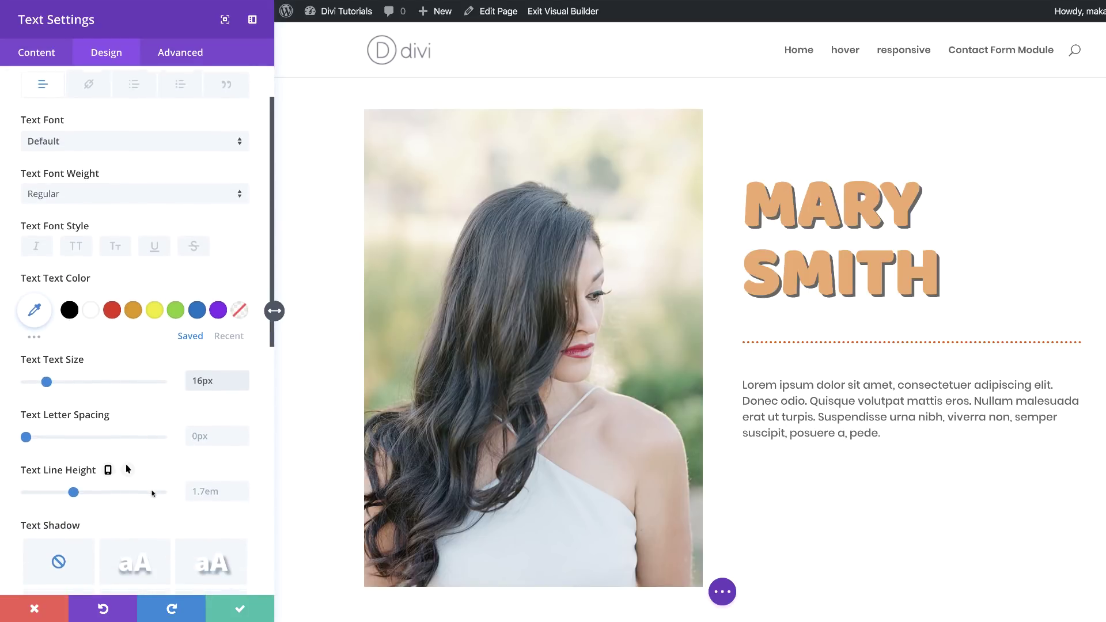
pyautogui.moveTo(74, 447); pyautogui.dragTo(101, 448)
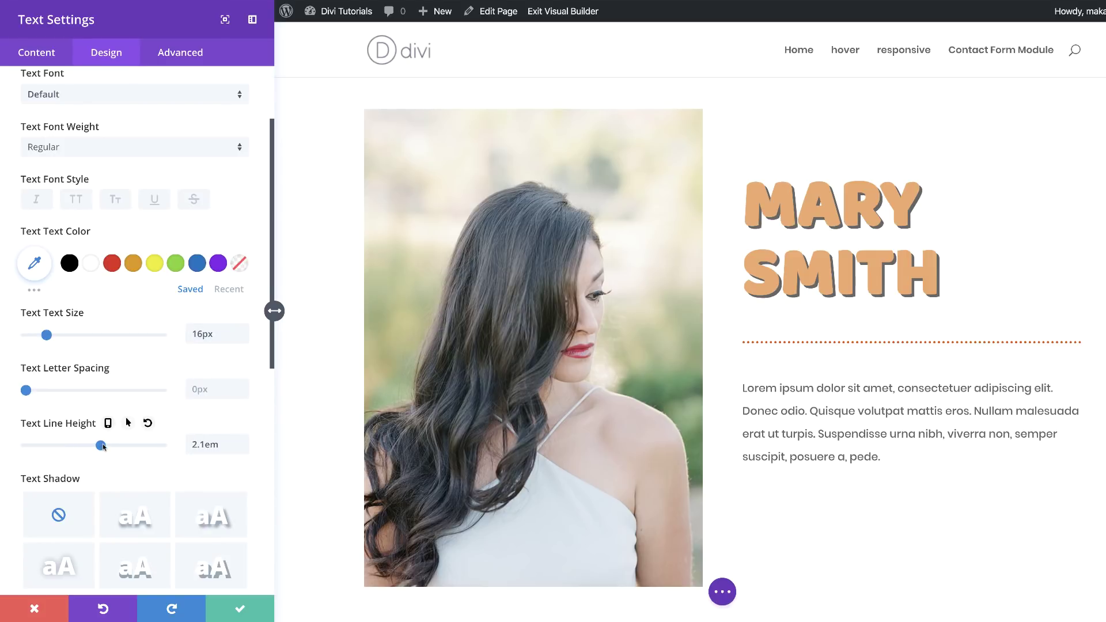
pyautogui.moveTo(102, 447); pyautogui.dragTo(88, 447)
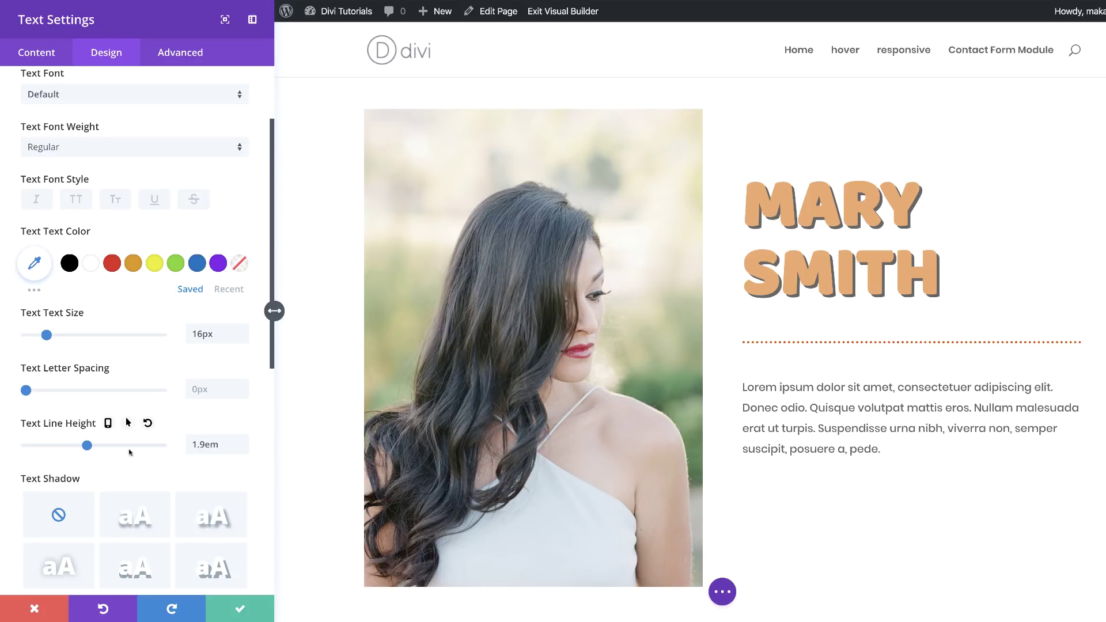
# - Set the paragraph's text orientation to justified and save the Text module
pyautogui.scroll(2, 161, 455)
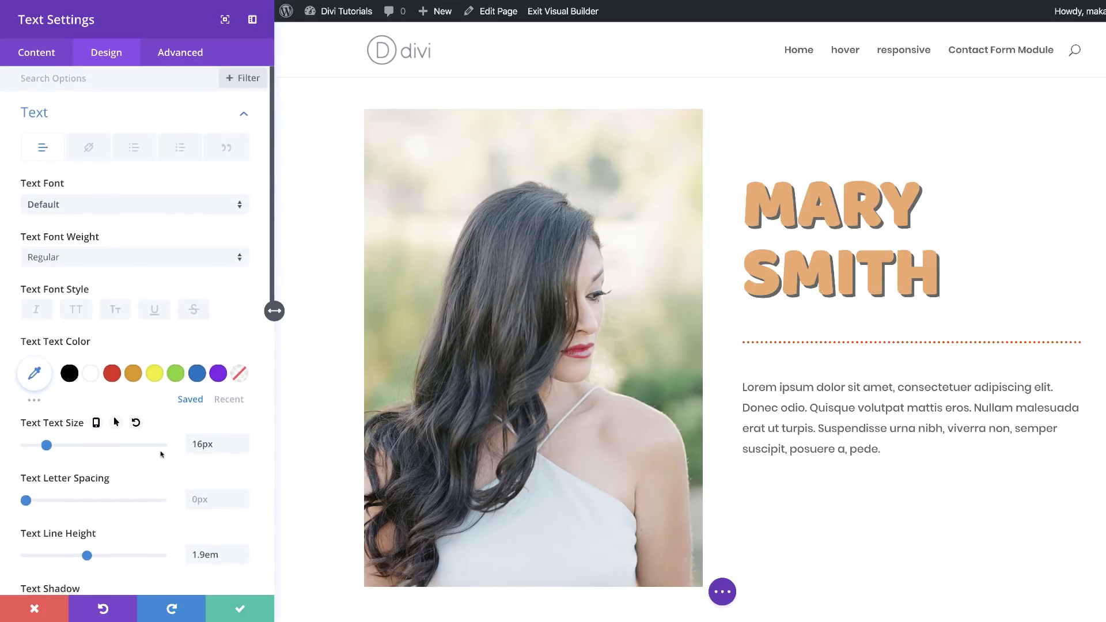
pyautogui.scroll(-5, 162, 454)
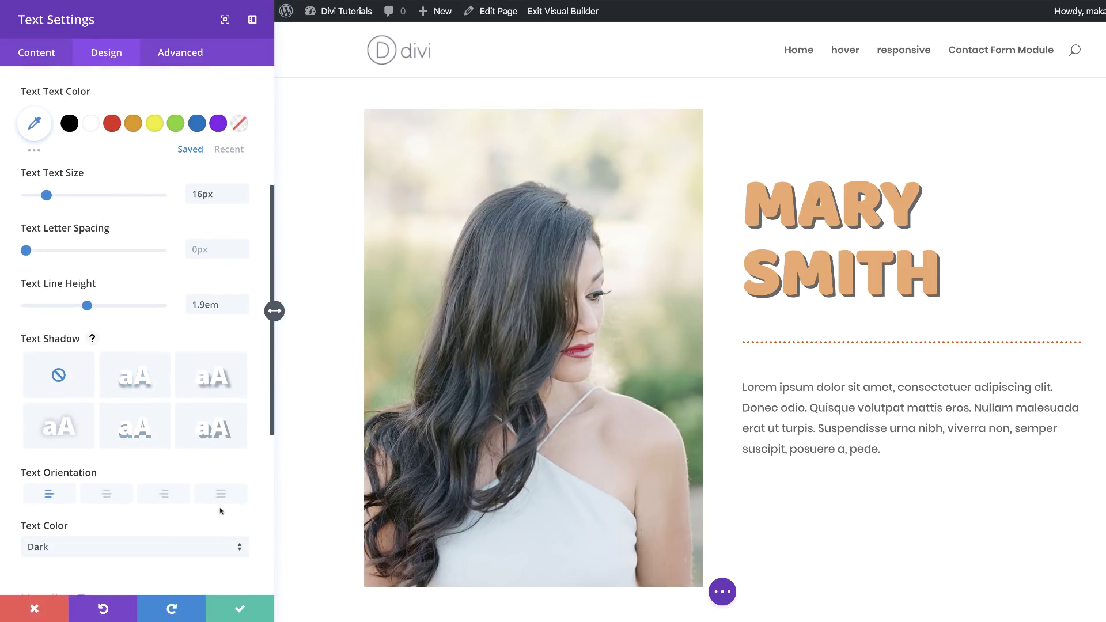
pyautogui.click(221, 497)
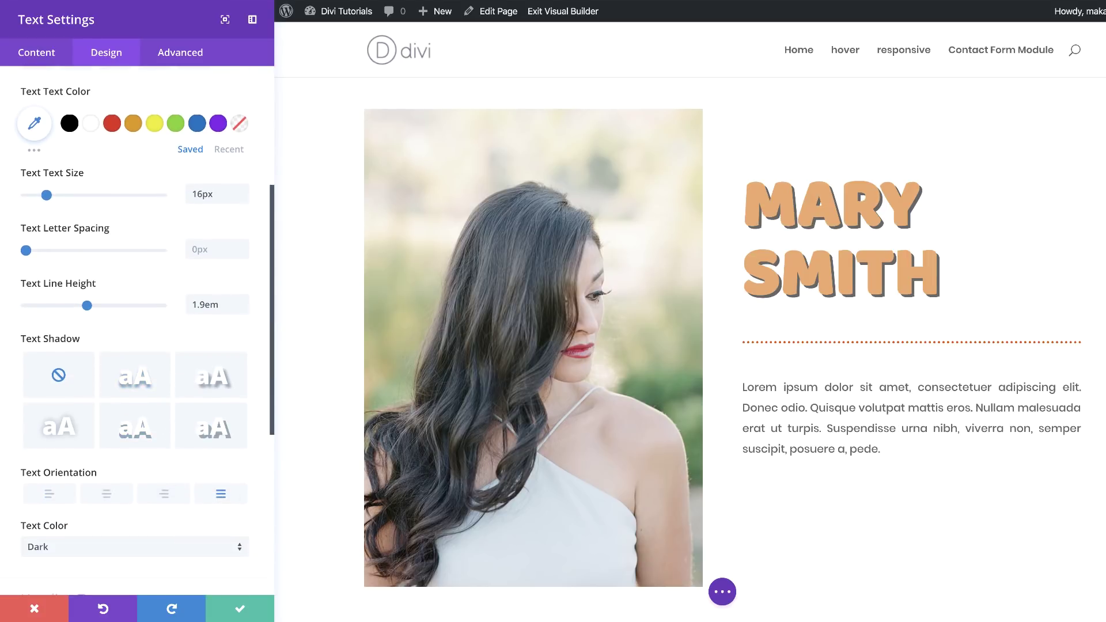
pyautogui.click(244, 609)
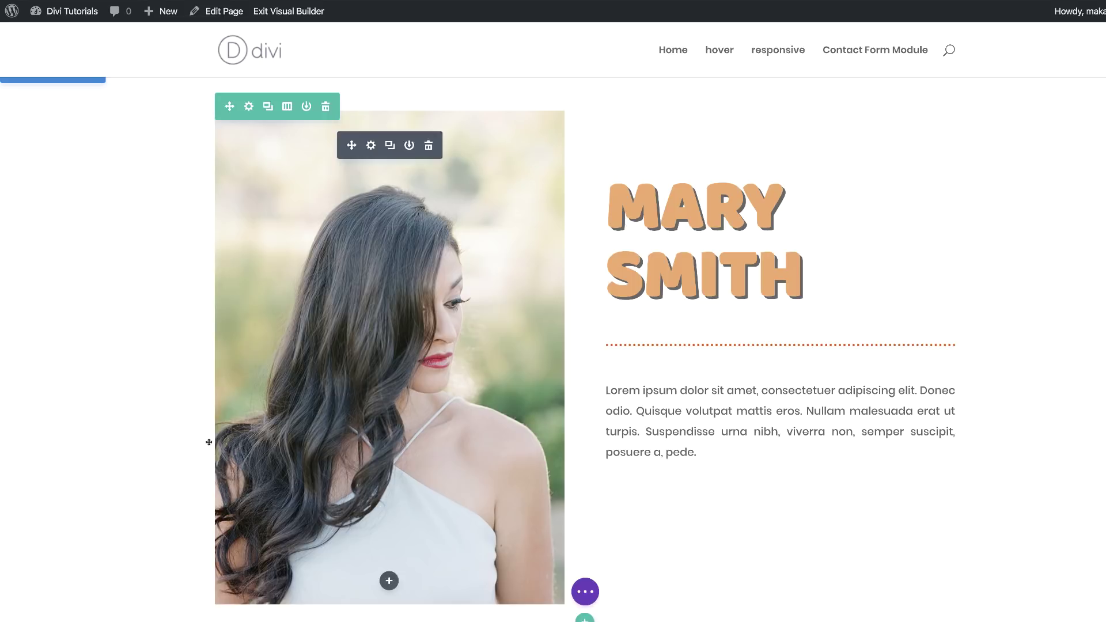
# - Duplicate the whole profile section and bring the copy below it into view
pyautogui.scroll(1, 115, 182)
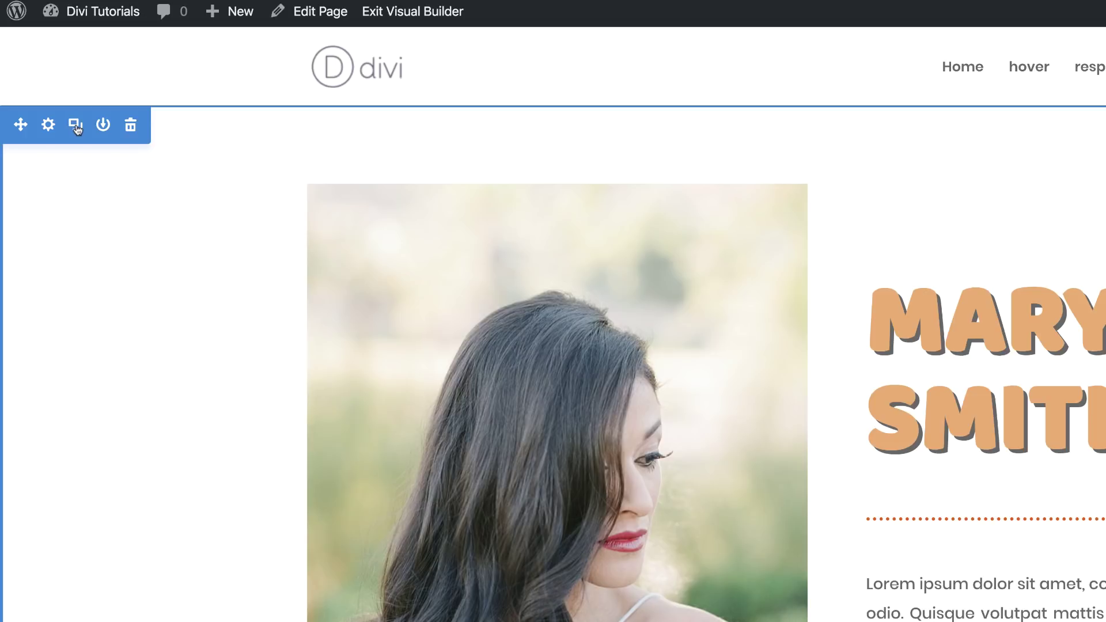
pyautogui.click(76, 125)
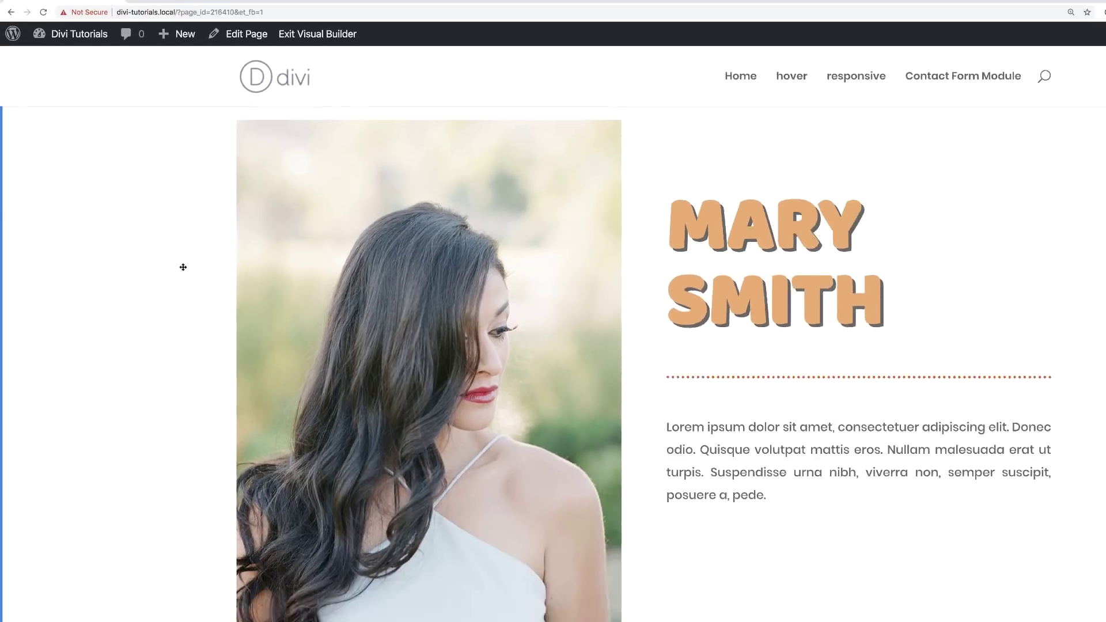
pyautogui.scroll(-5, 236, 311)
pyautogui.scroll(-8, 157, 245)
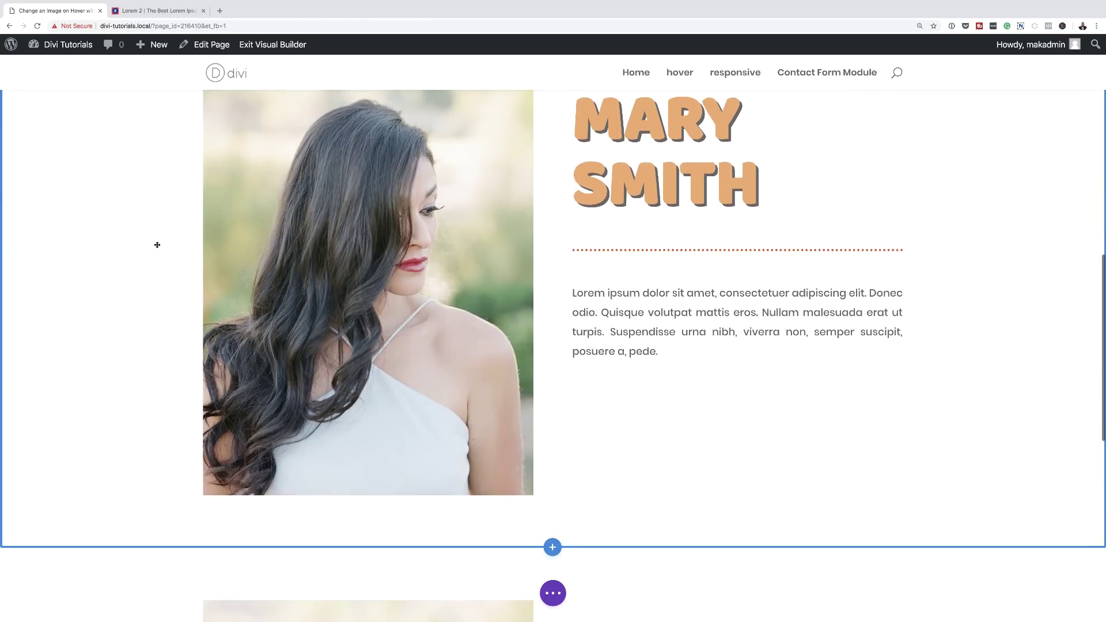
# - Enable hover options for the first section's image opacity filter and set the hover opacity to 0%
pyautogui.scroll(-5, 157, 245)
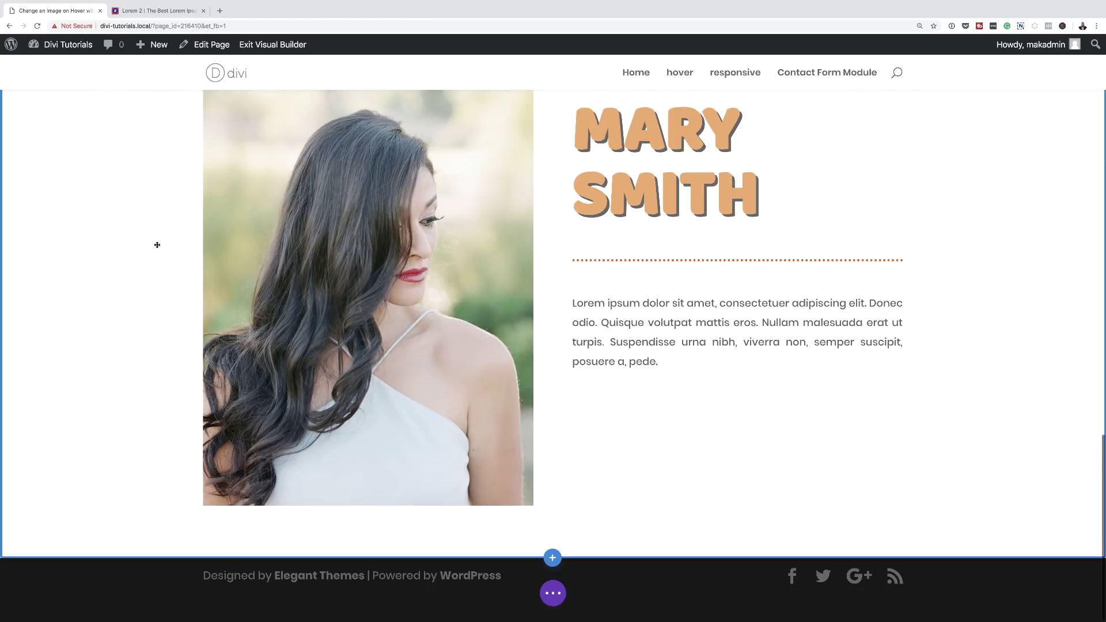
pyautogui.scroll(15, 157, 245)
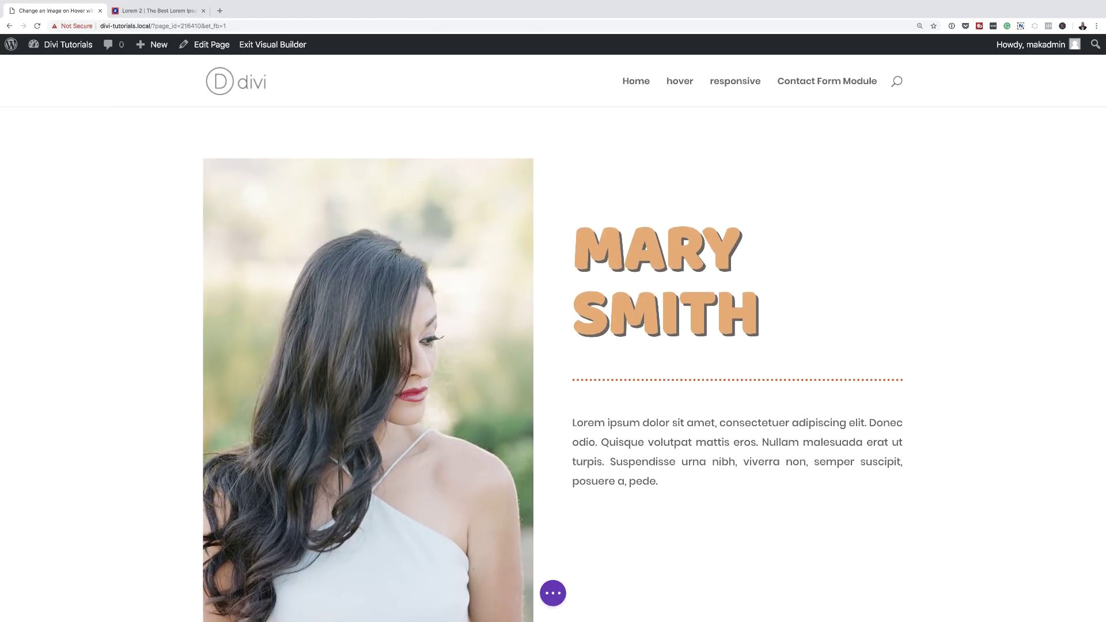
pyautogui.moveTo(715, 243)
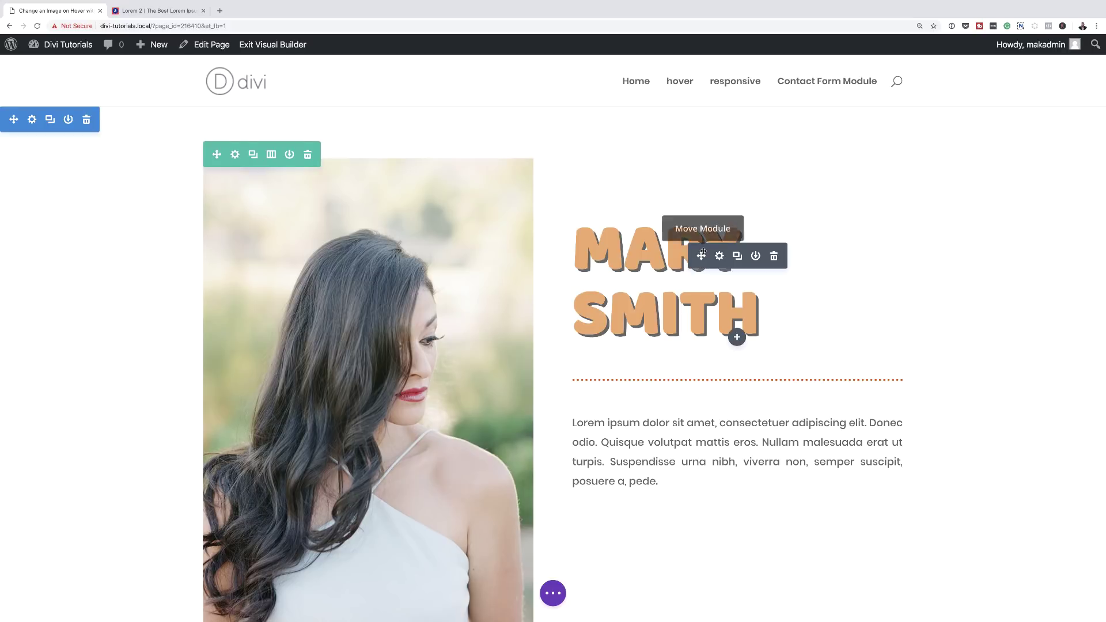
pyautogui.moveTo(438, 260)
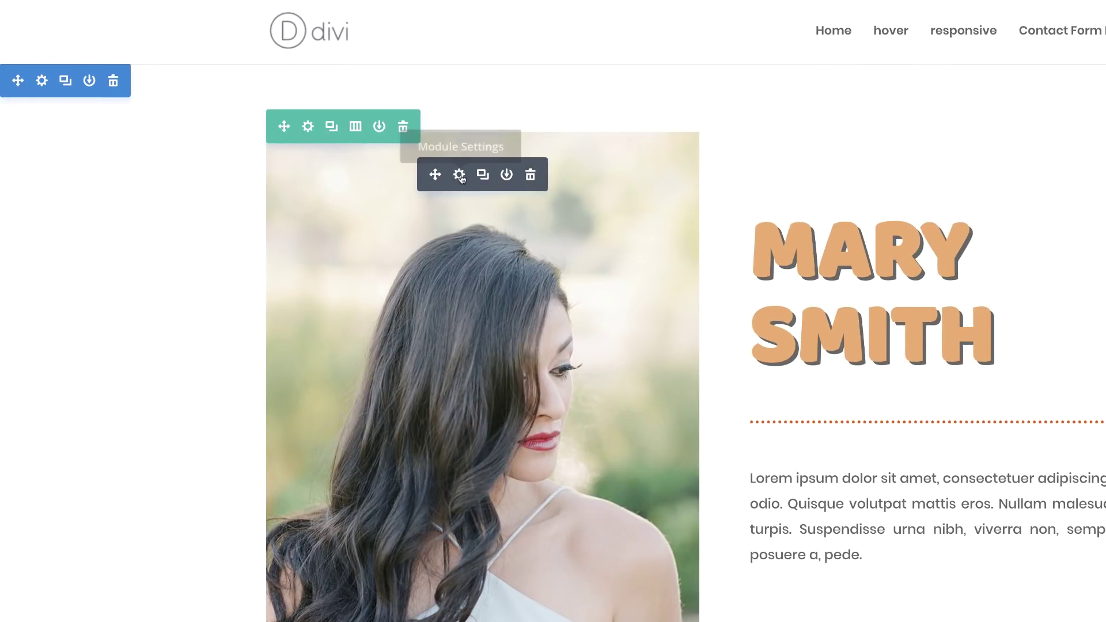
pyautogui.click(459, 175)
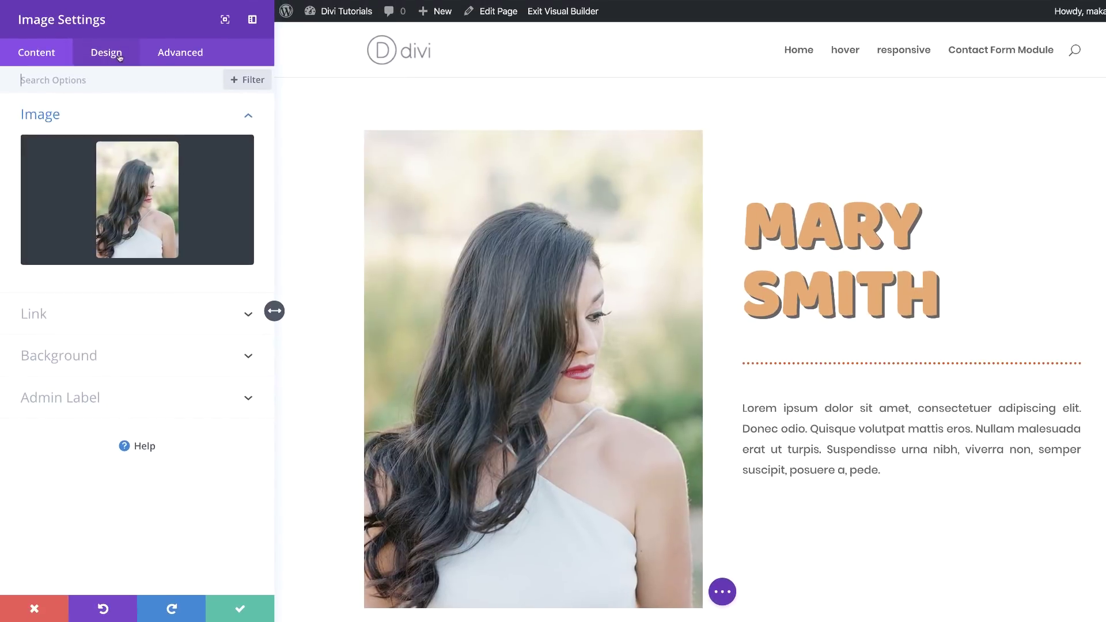
pyautogui.click(132, 48)
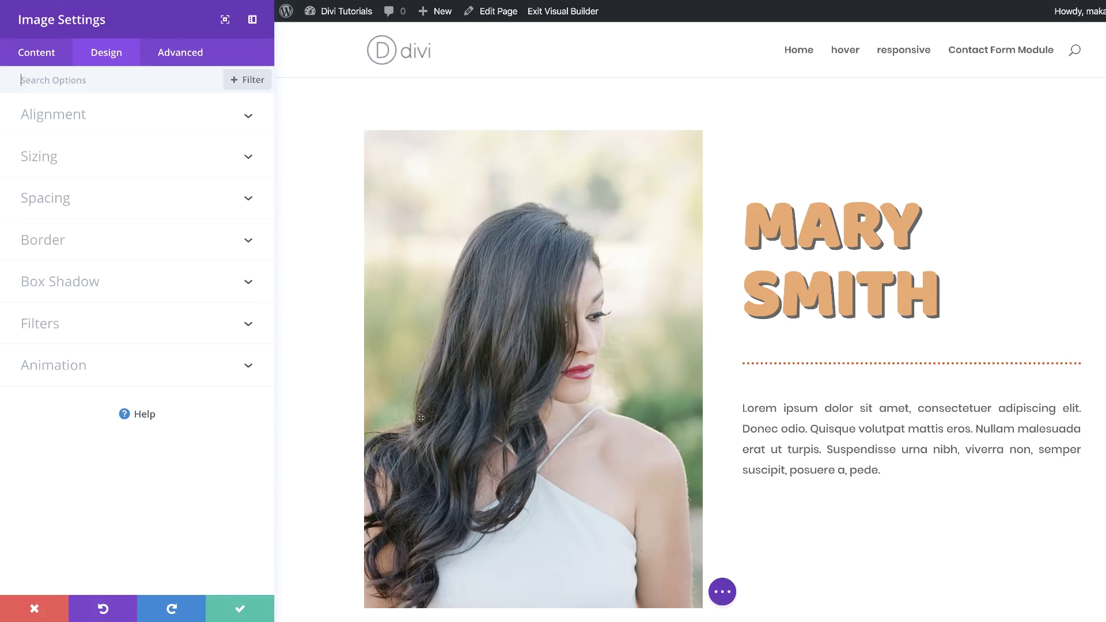
pyautogui.click(247, 324)
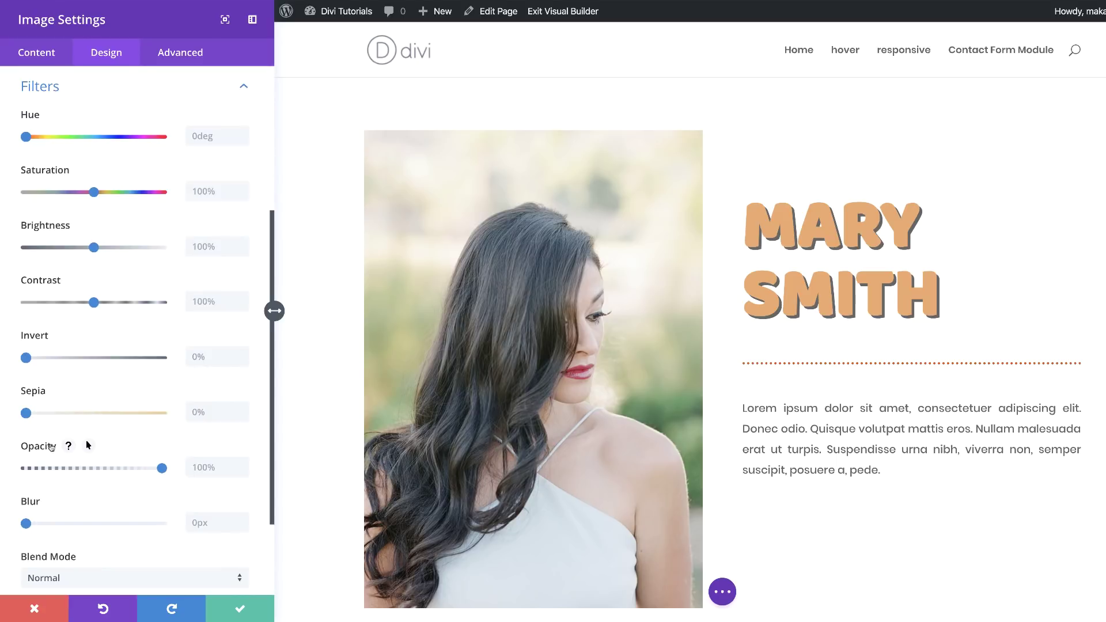
pyautogui.click(88, 446)
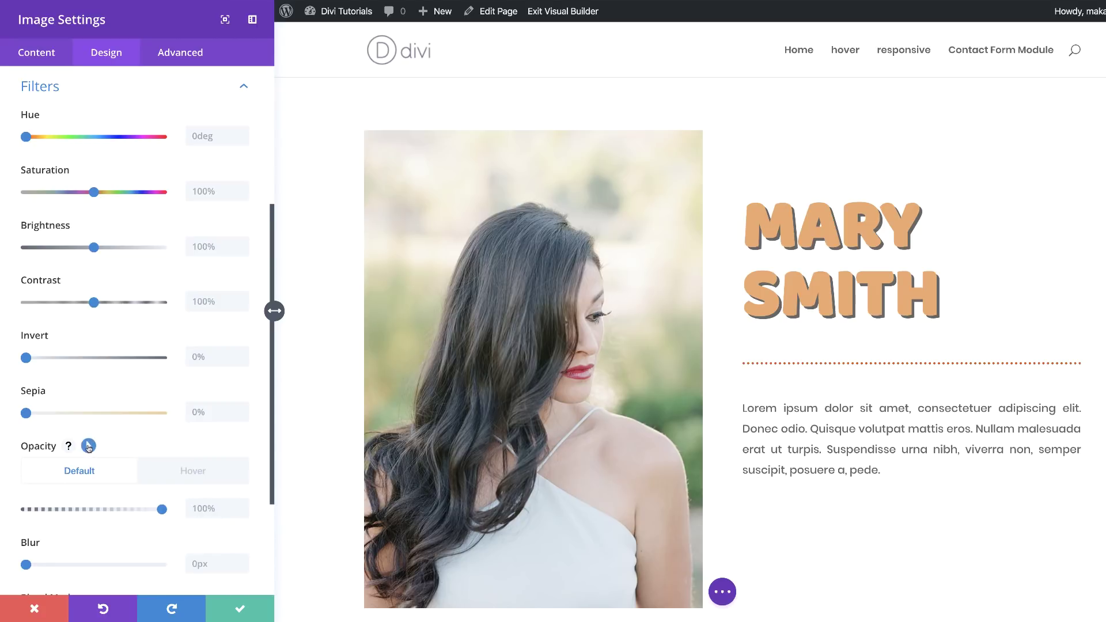
pyautogui.scroll(-1, 126, 436)
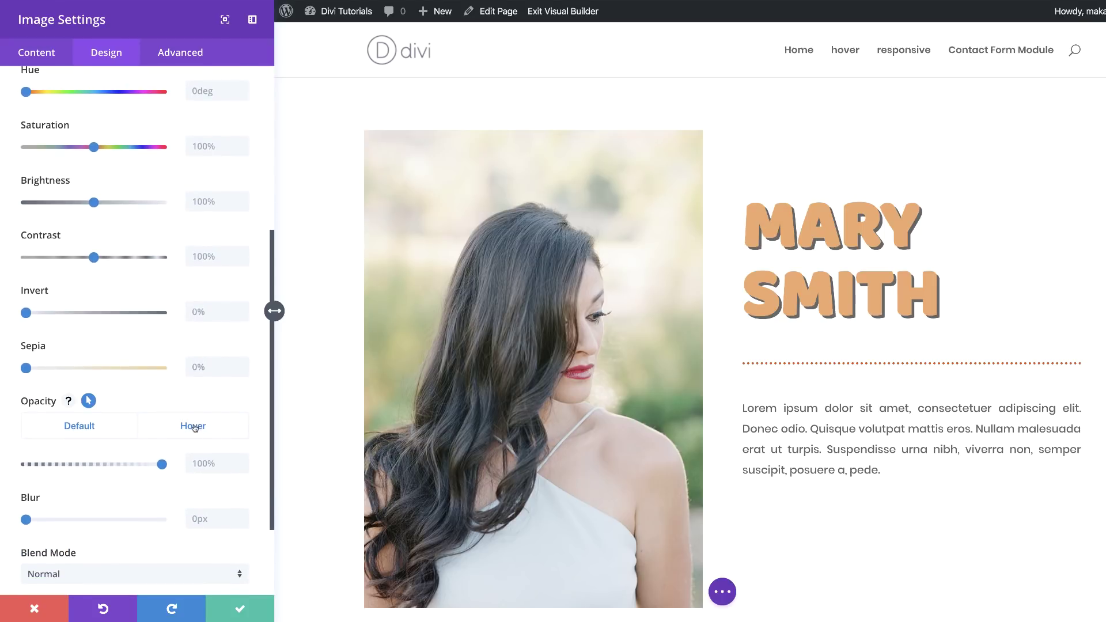
pyautogui.click(193, 428)
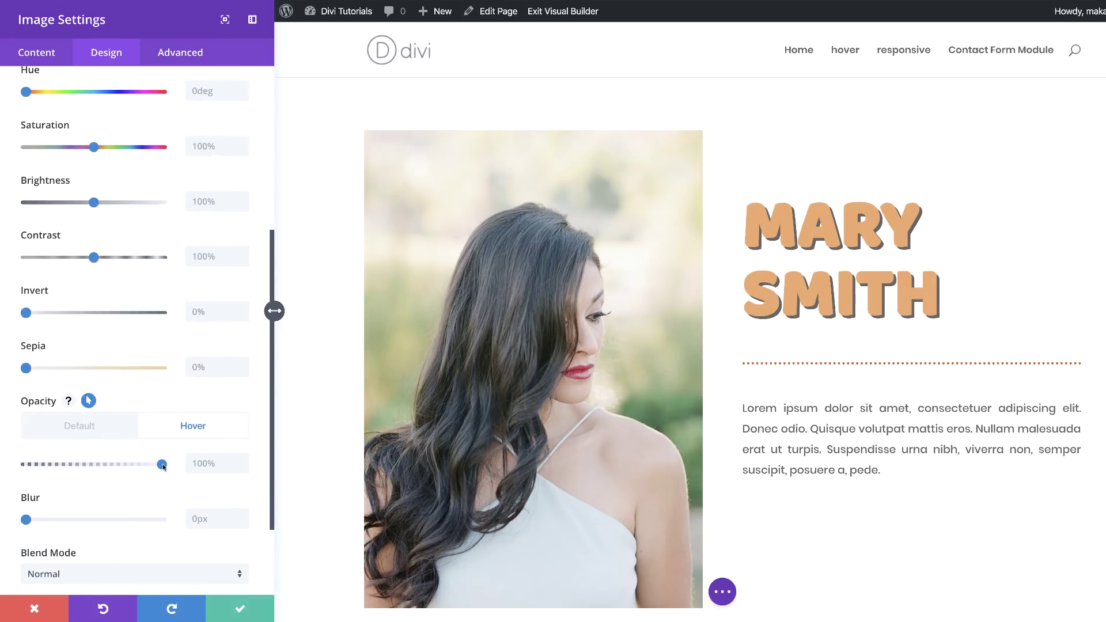
pyautogui.moveTo(163, 466); pyautogui.dragTo(25, 466)
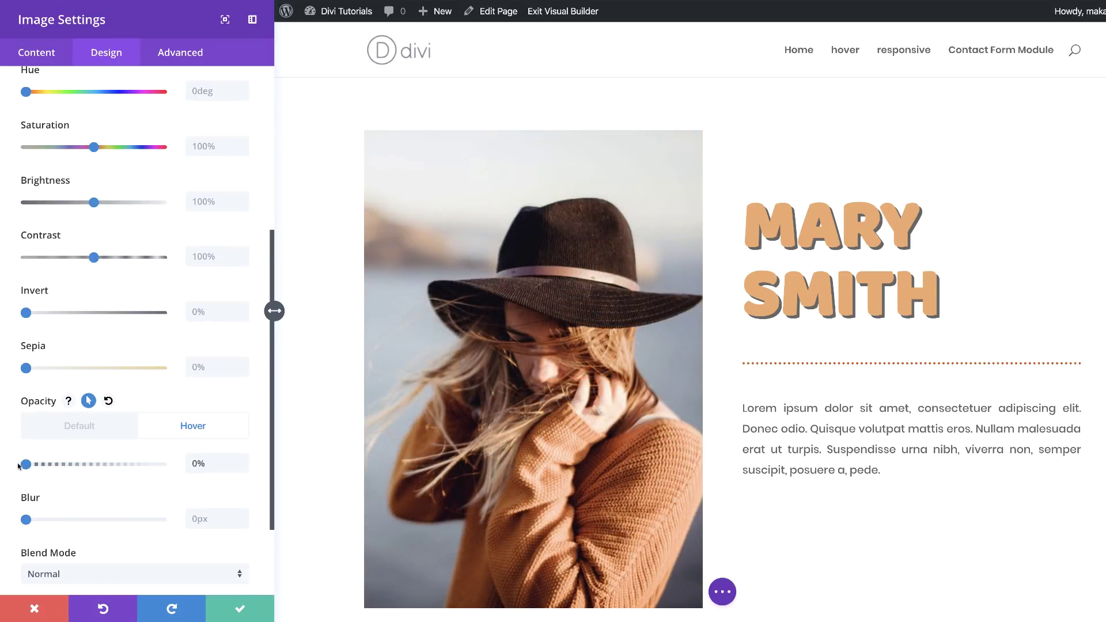
# - Compare the first image's default and hover opacity states to preview the image swap
pyautogui.click(99, 432)
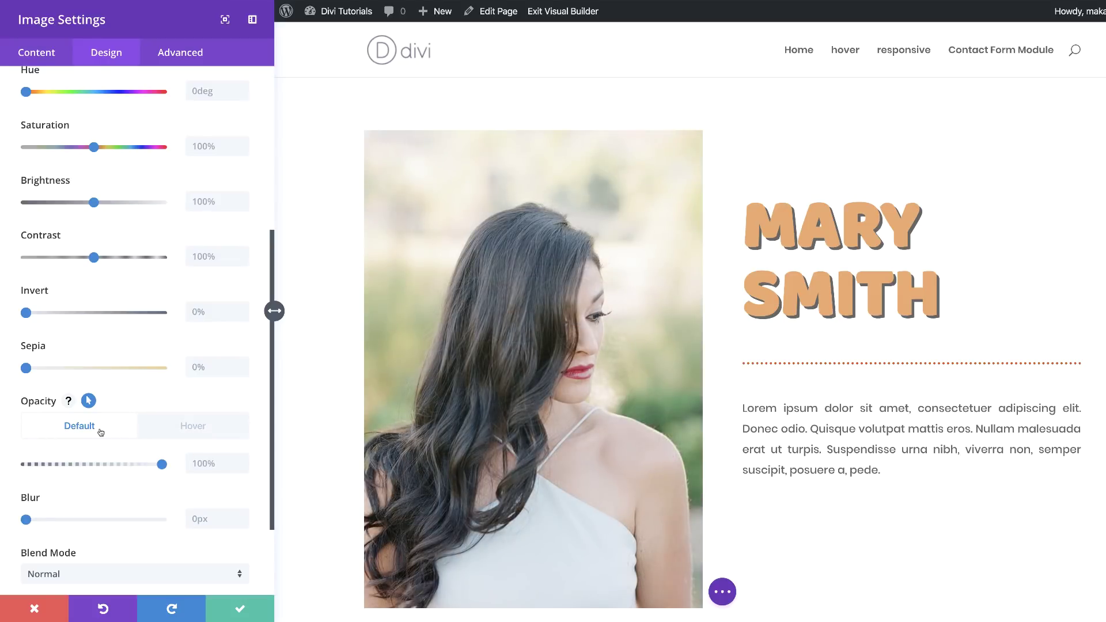
pyautogui.click(176, 431)
pyautogui.click(106, 432)
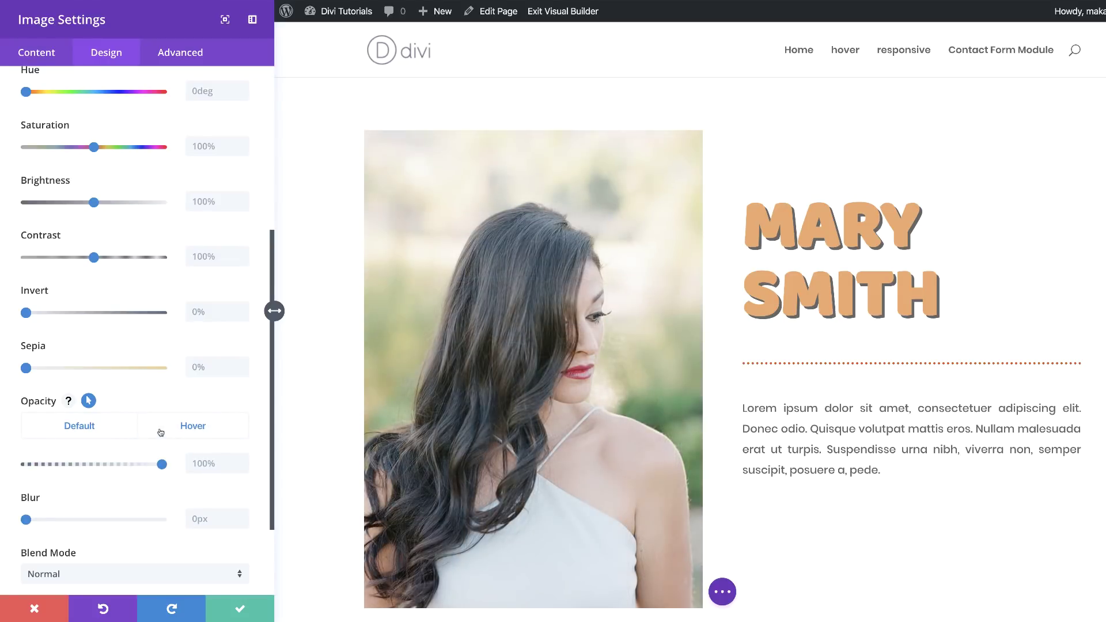
pyautogui.click(167, 431)
pyautogui.click(98, 432)
pyautogui.click(166, 429)
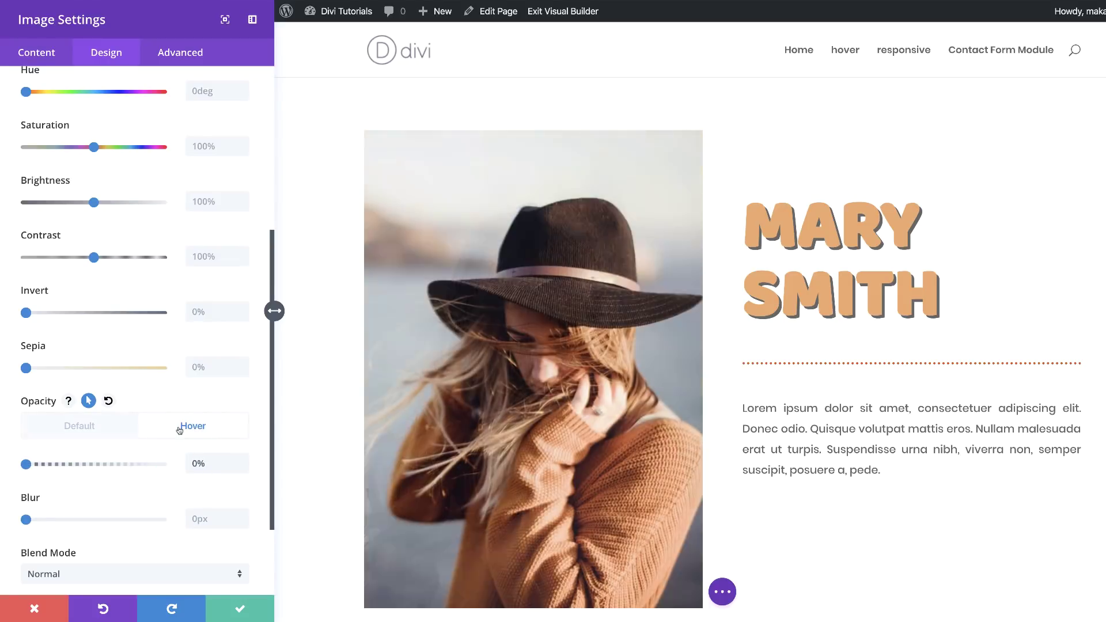
# - Set the first image's transition duration to 1200ms and save the Image module
pyautogui.click(177, 54)
pyautogui.click(66, 287)
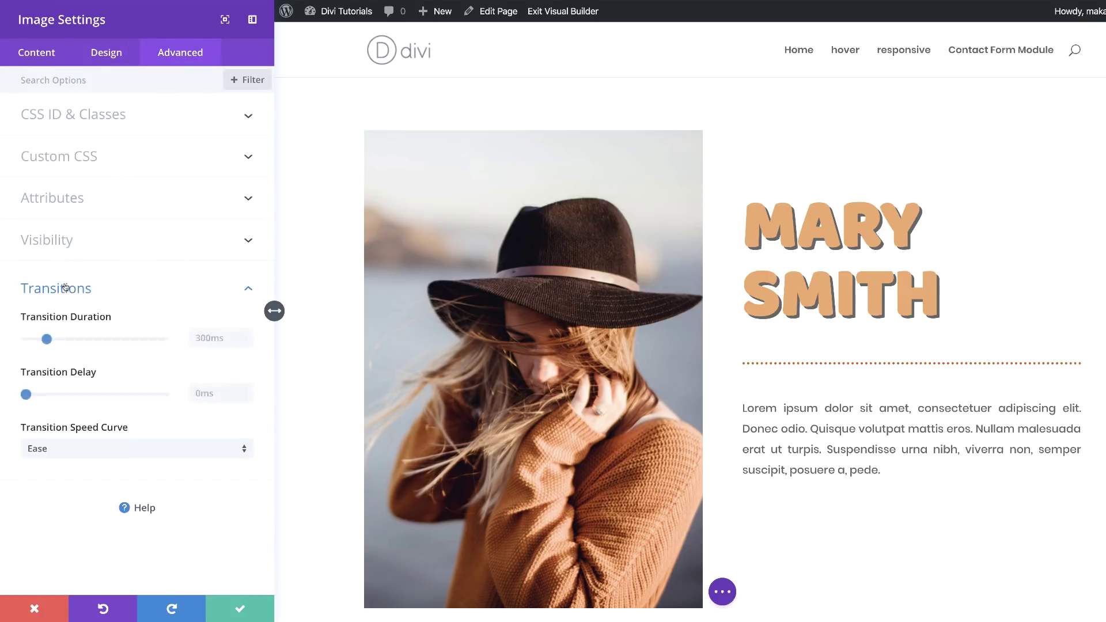
pyautogui.click(198, 338)
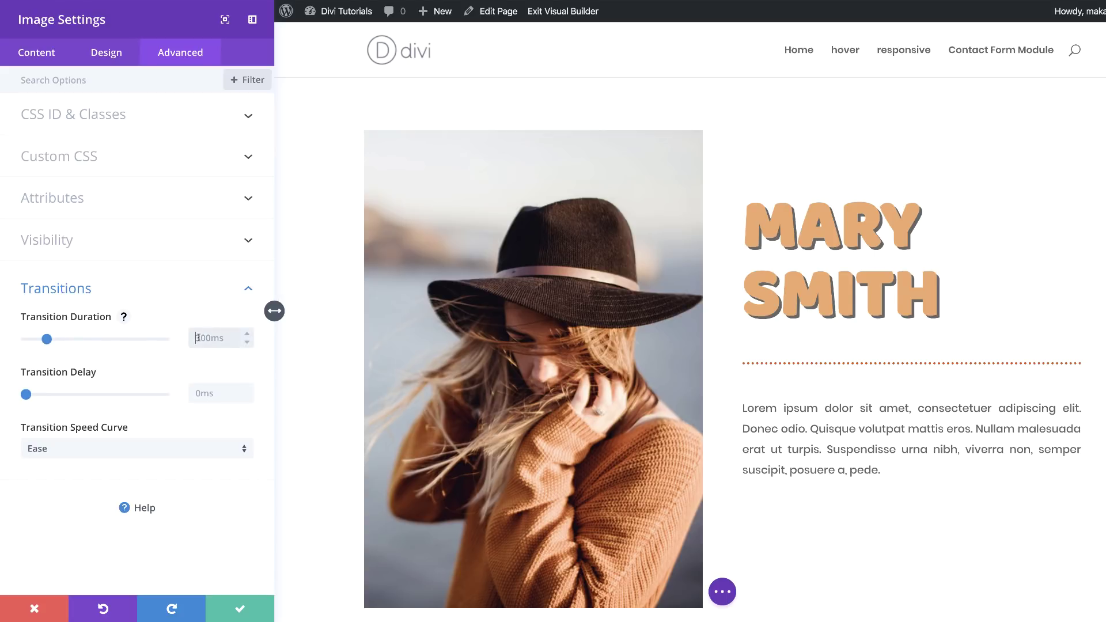
pyautogui.hotkey('ctrl', 'a')
pyautogui.write('1200')
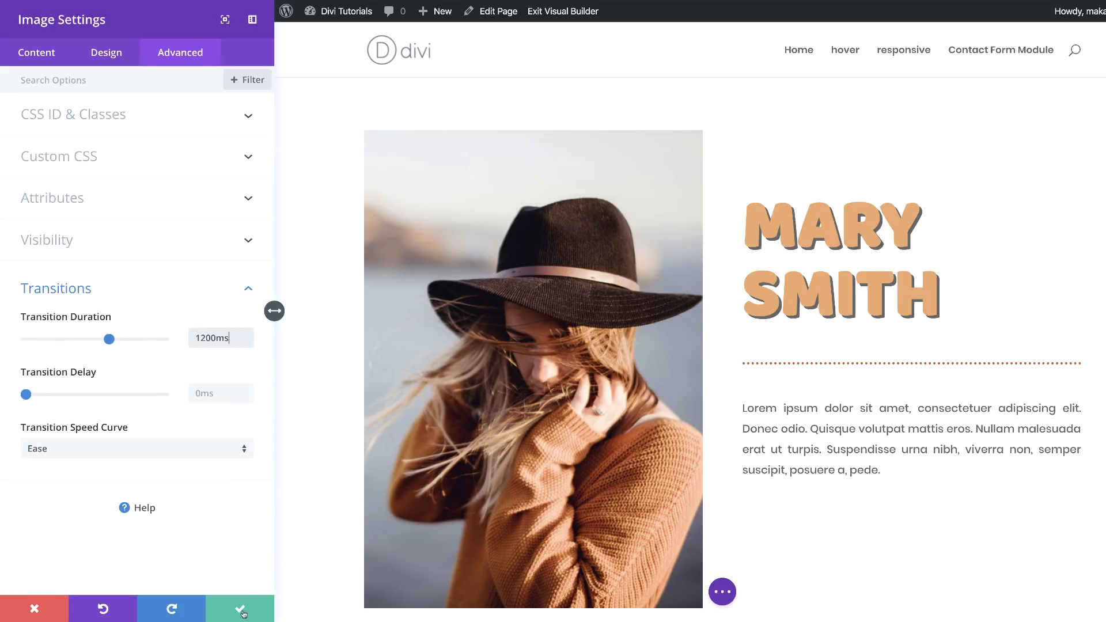
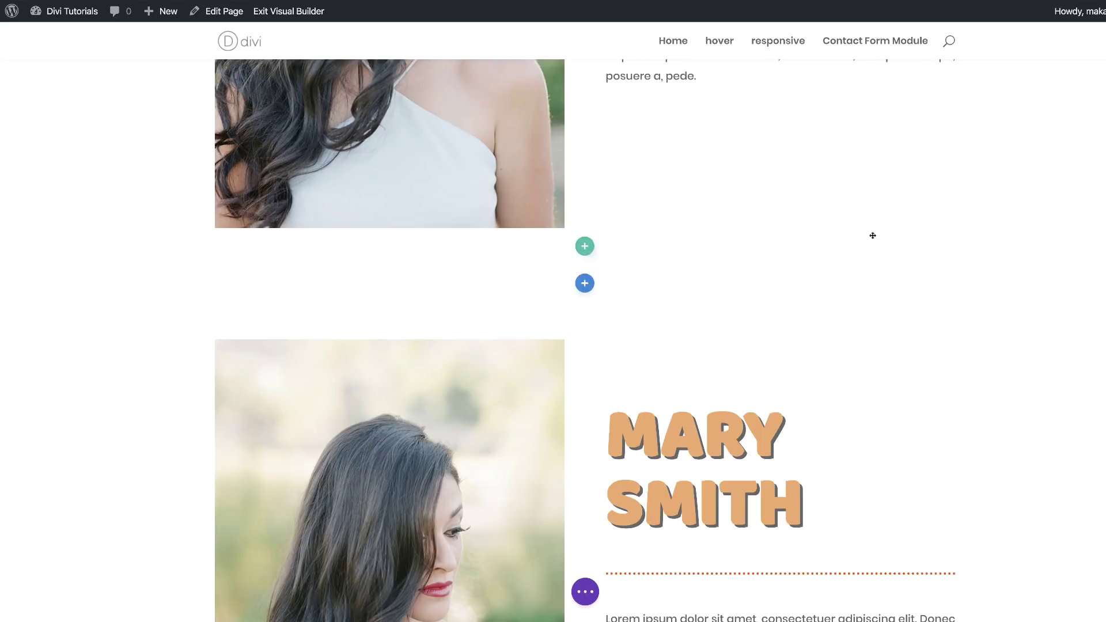
# - Enable hover options for the second section's image padding and set the bottom hover padding to 100px
pyautogui.scroll(-3, 189, 414)
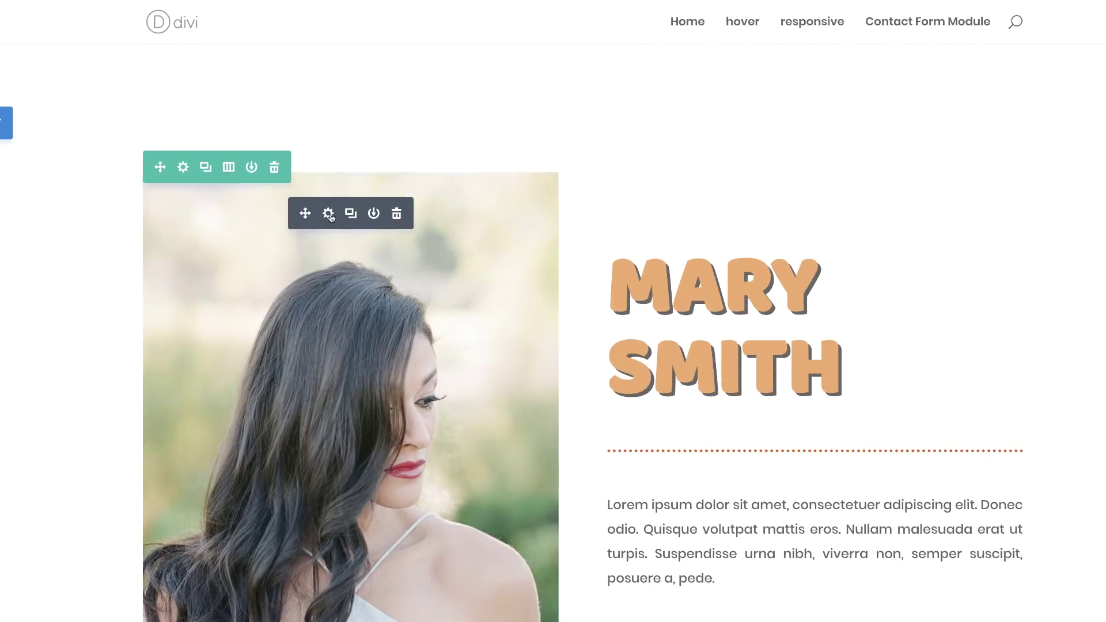
pyautogui.click(322, 215)
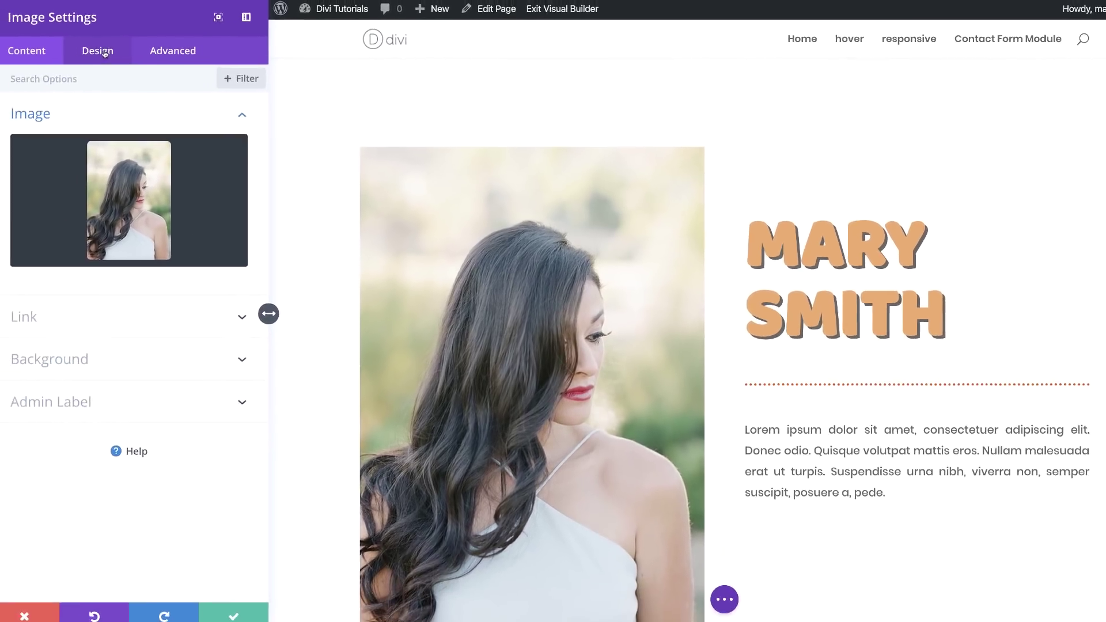
pyautogui.click(105, 53)
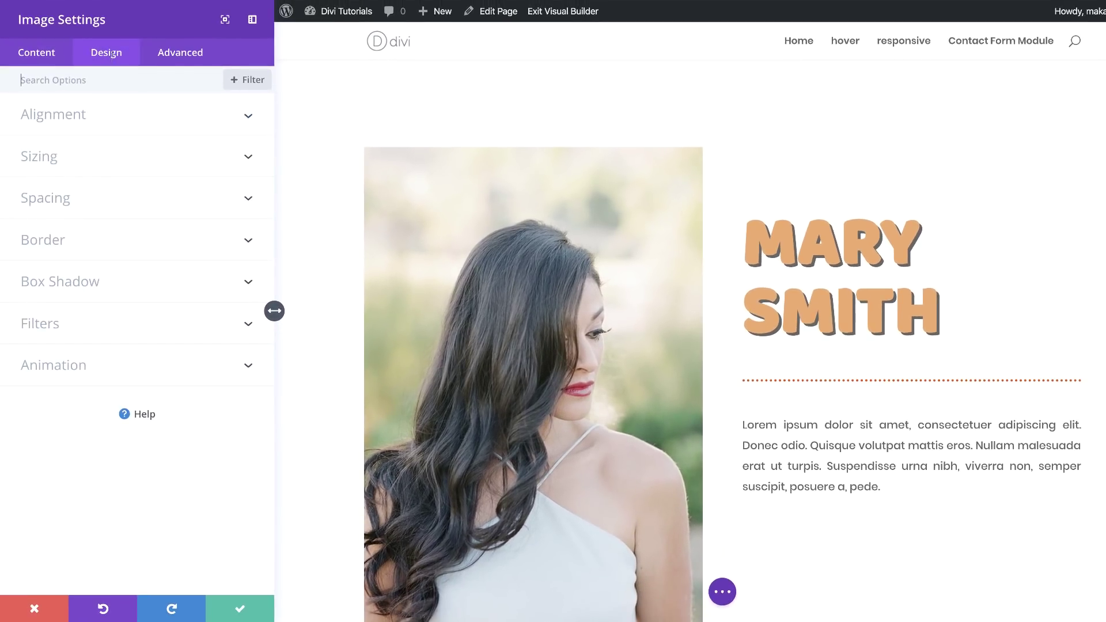
pyautogui.click(74, 205)
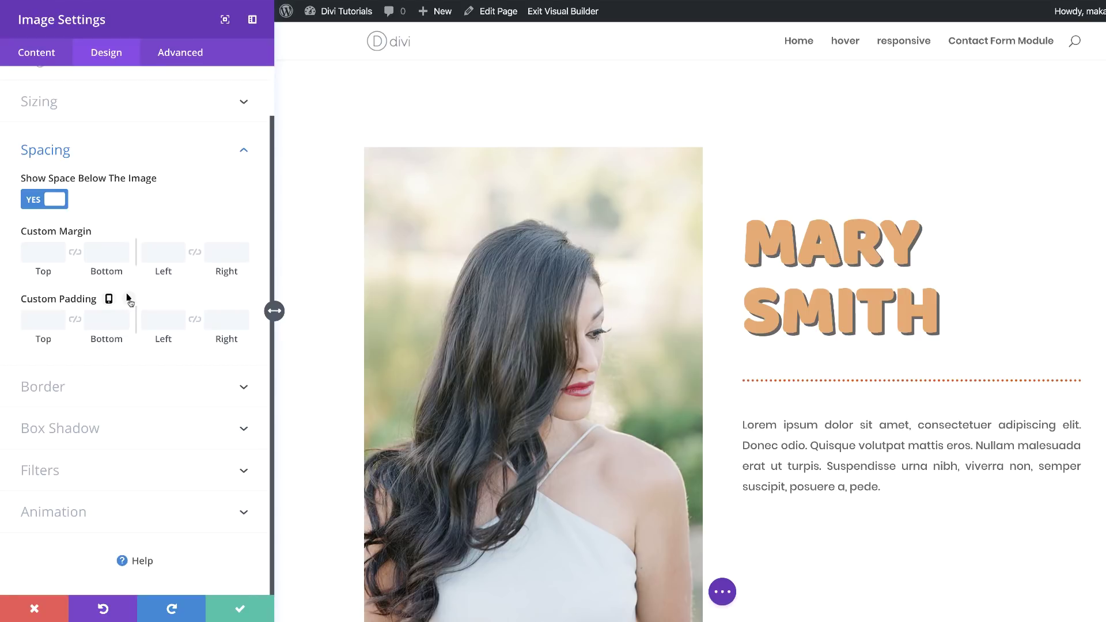
pyautogui.click(127, 298)
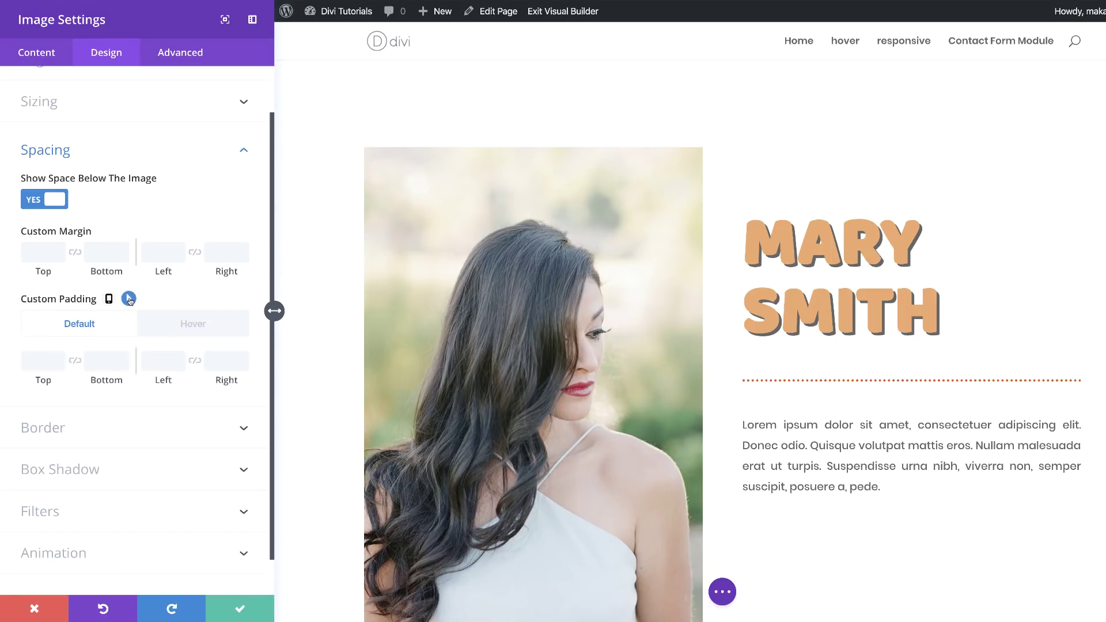
pyautogui.click(189, 326)
pyautogui.click(102, 362)
pyautogui.write('100')
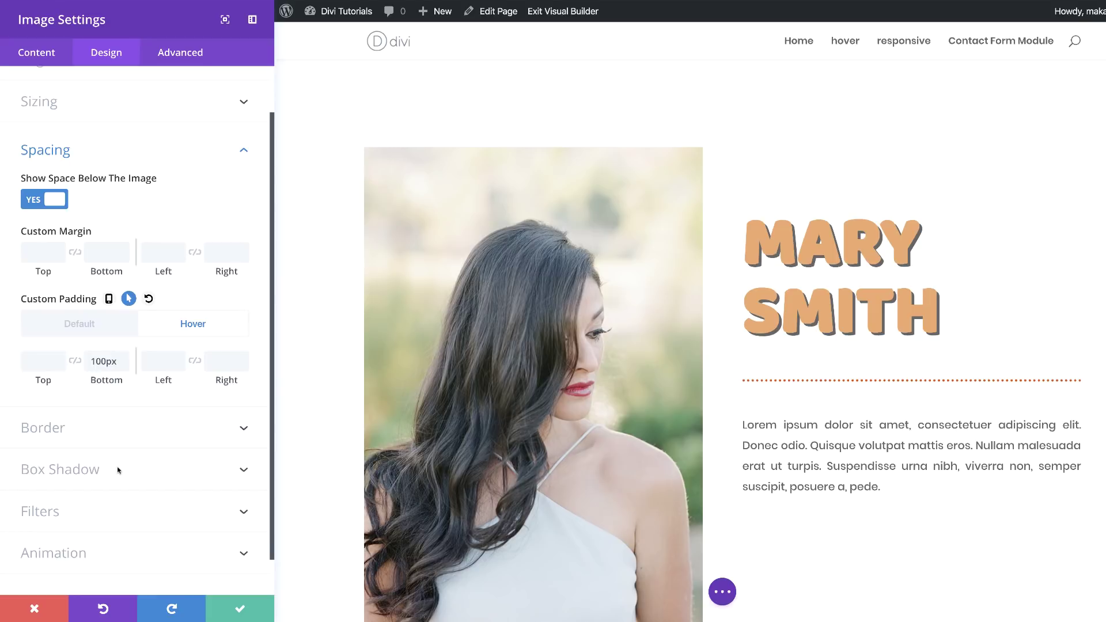
# - Apply the solid all-around box shadow preset to the second image, with horizontal position -55px and vertical position -50px
pyautogui.click(88, 469)
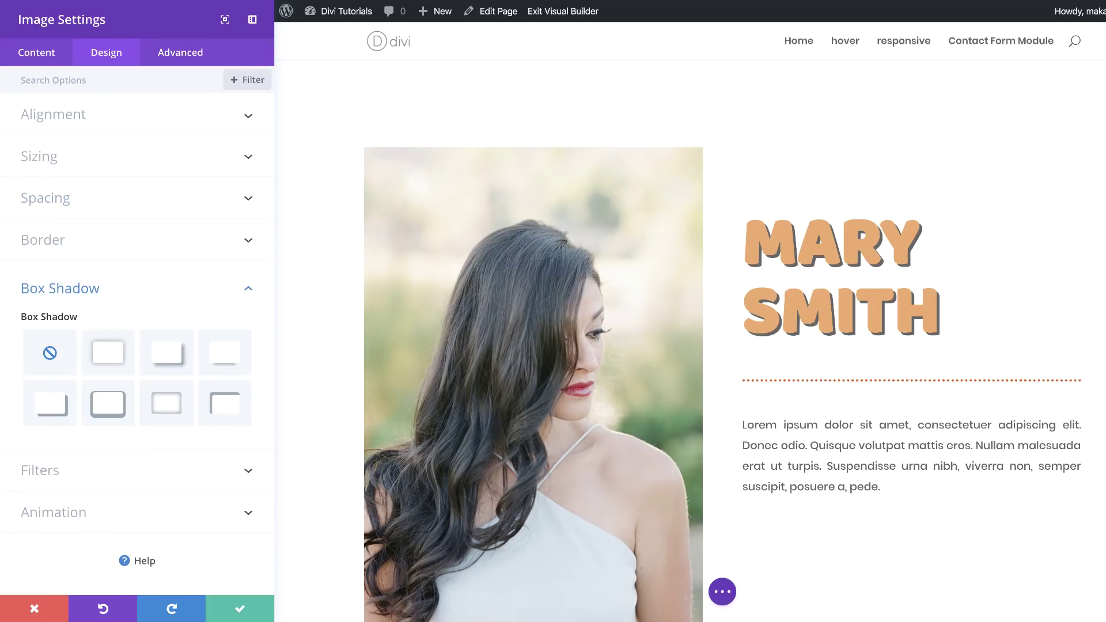
pyautogui.click(110, 406)
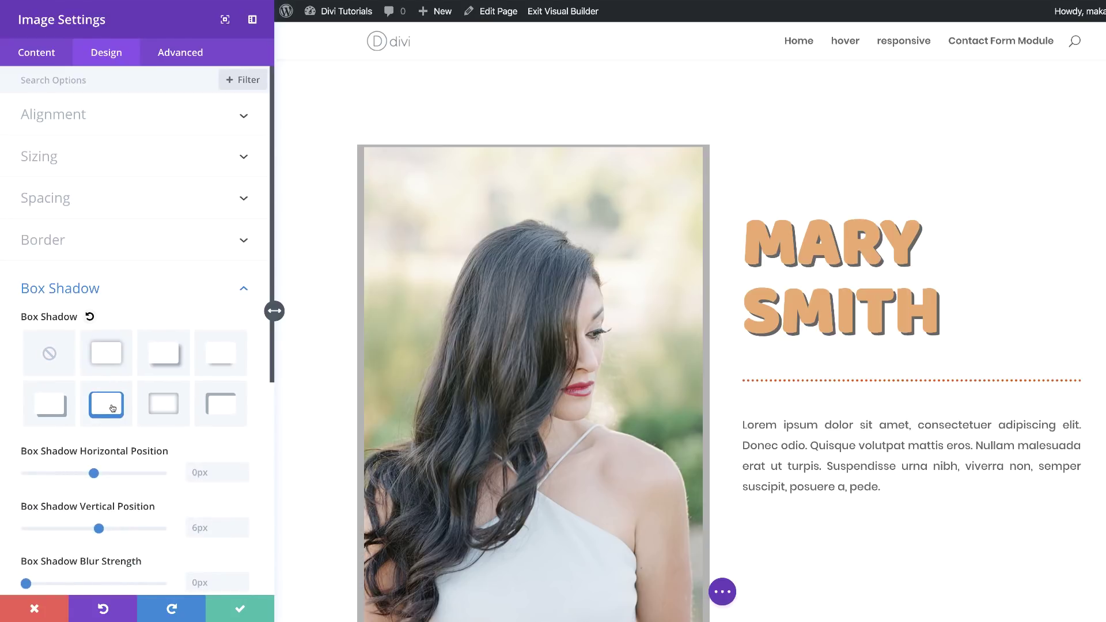
pyautogui.scroll(-2, 267, 445)
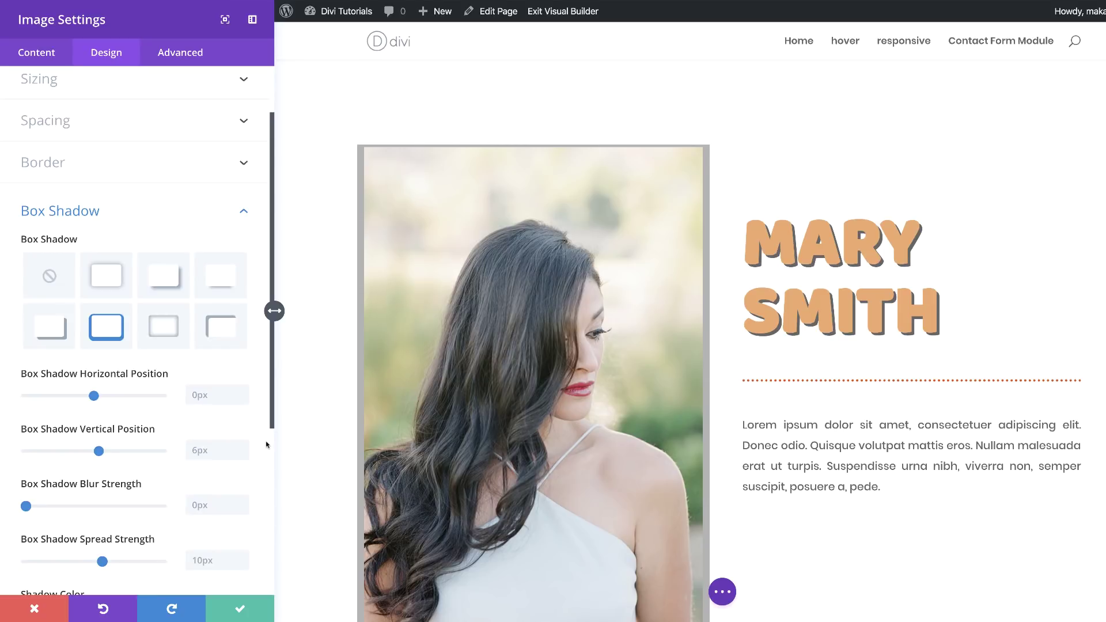
pyautogui.click(207, 397)
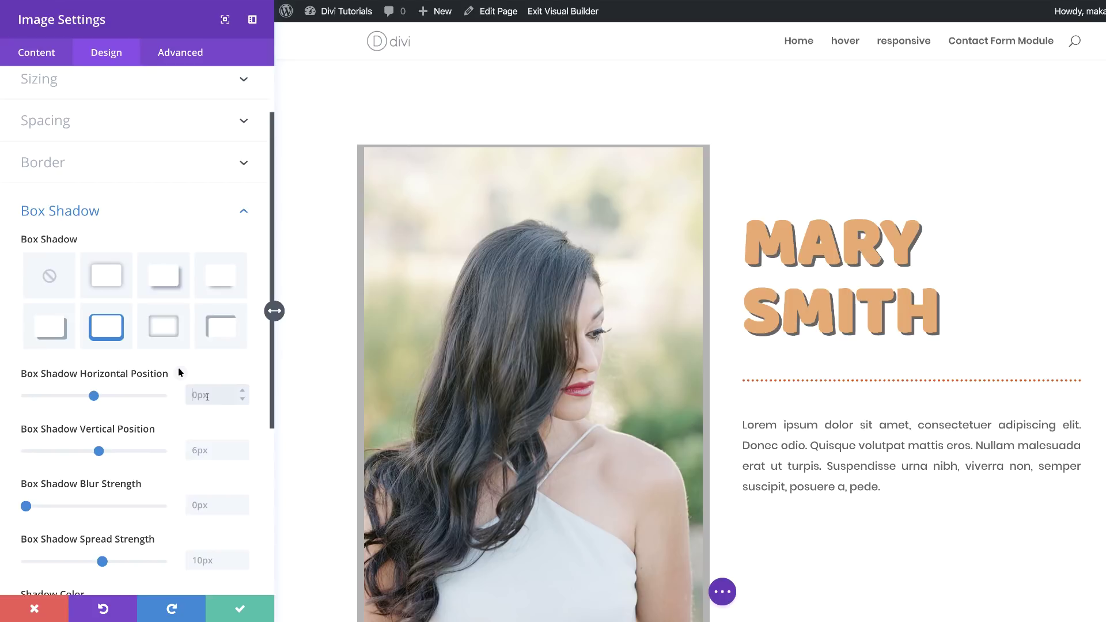
pyautogui.write('-55px')
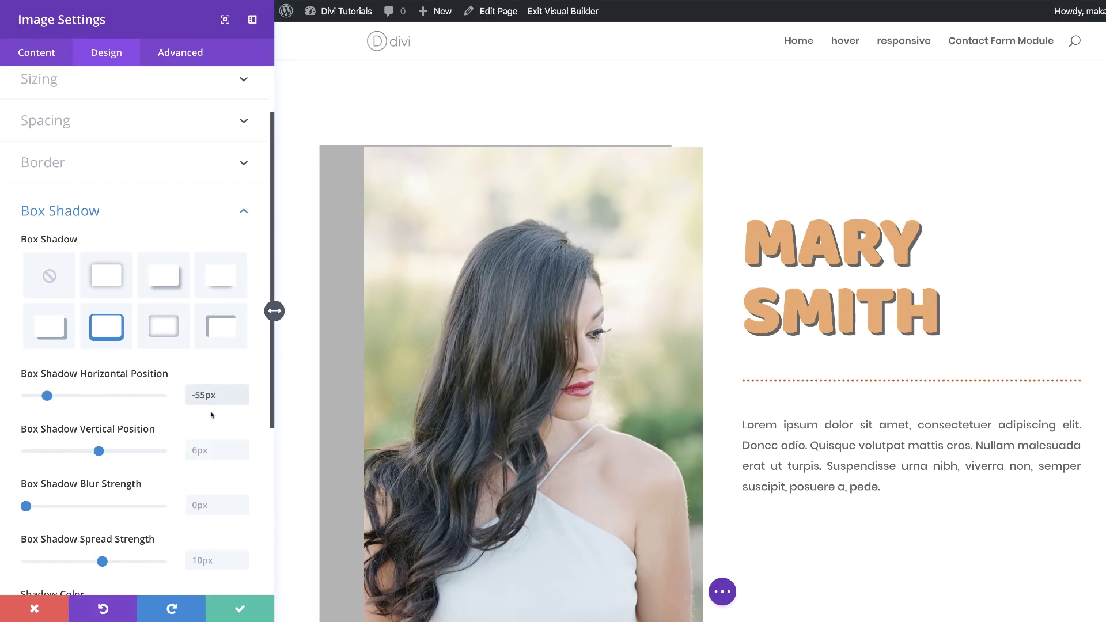
pyautogui.click(195, 451)
pyautogui.write('-50px')
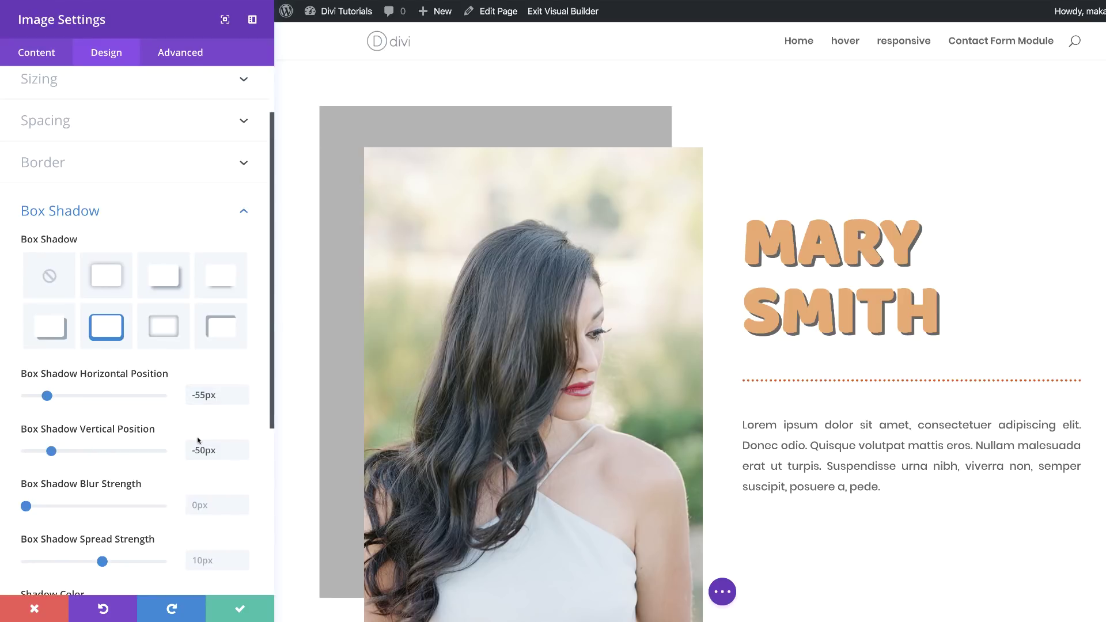
# - Set the second image's box shadow spread strength to -10px
pyautogui.scroll(-1, 196, 458)
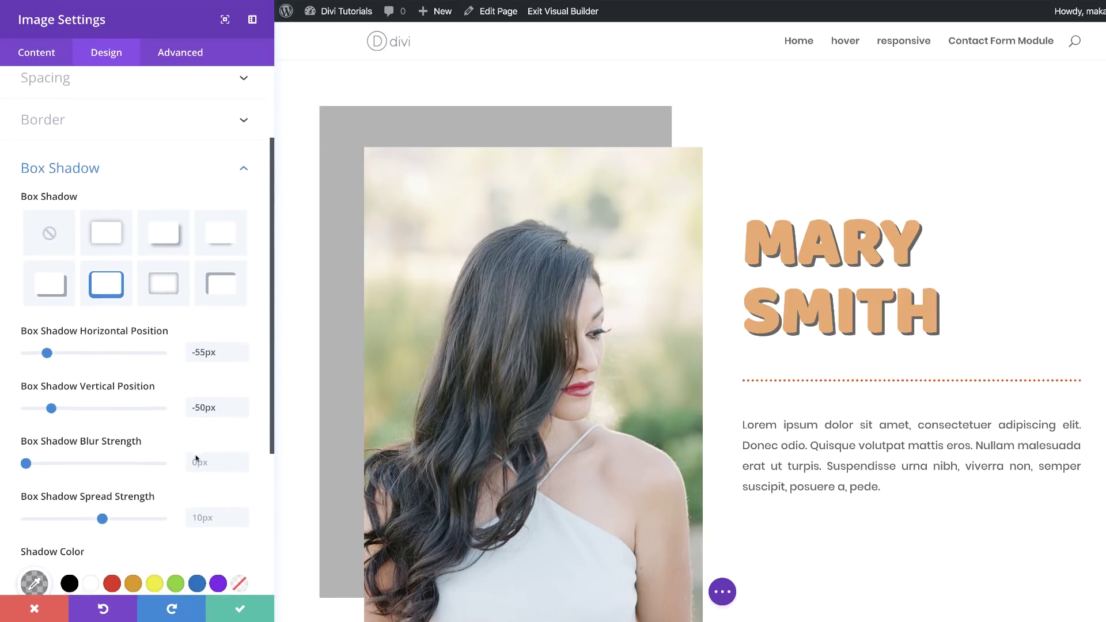
pyautogui.scroll(-1, 197, 459)
pyautogui.click(198, 480)
pyautogui.write('-10')
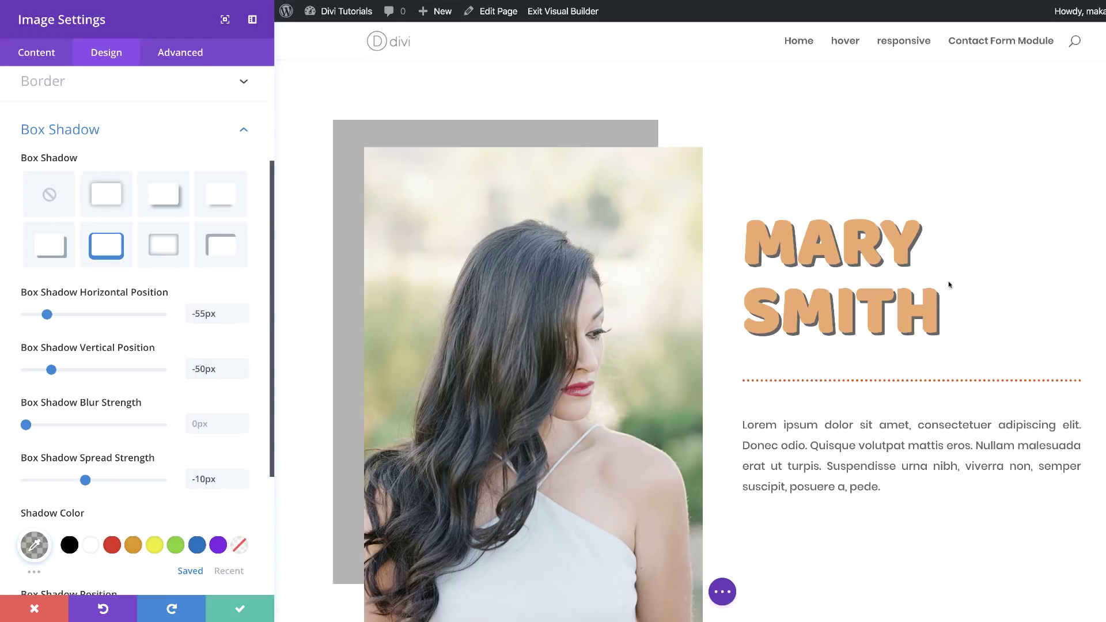
# - Set the second image's box shadow color to fully opaque #eda96a
pyautogui.scroll(-2, 54, 507)
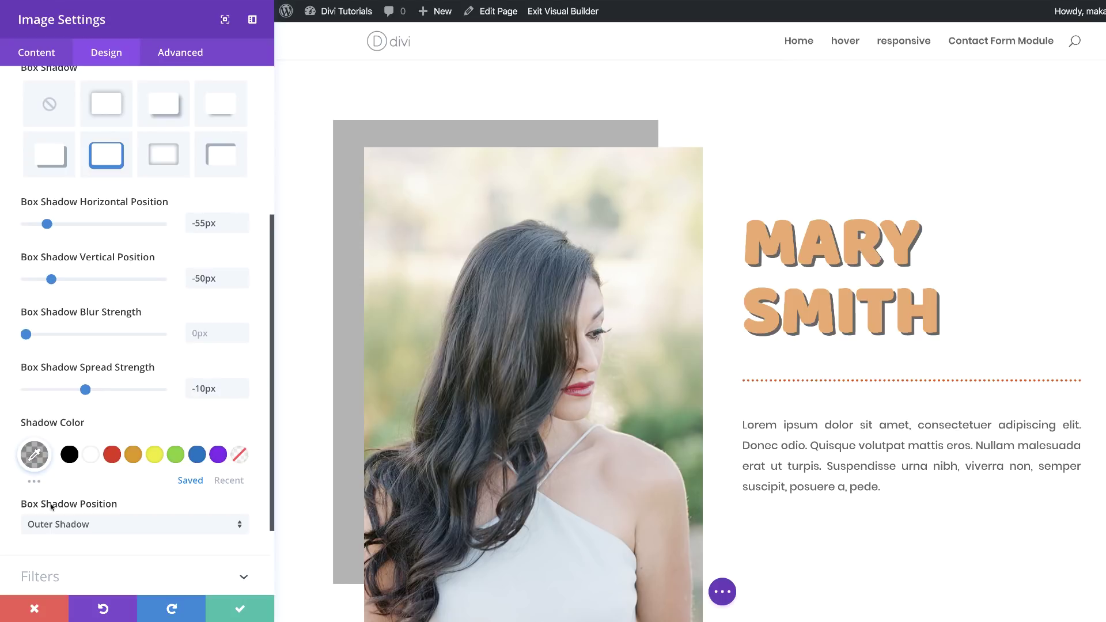
pyautogui.click(34, 455)
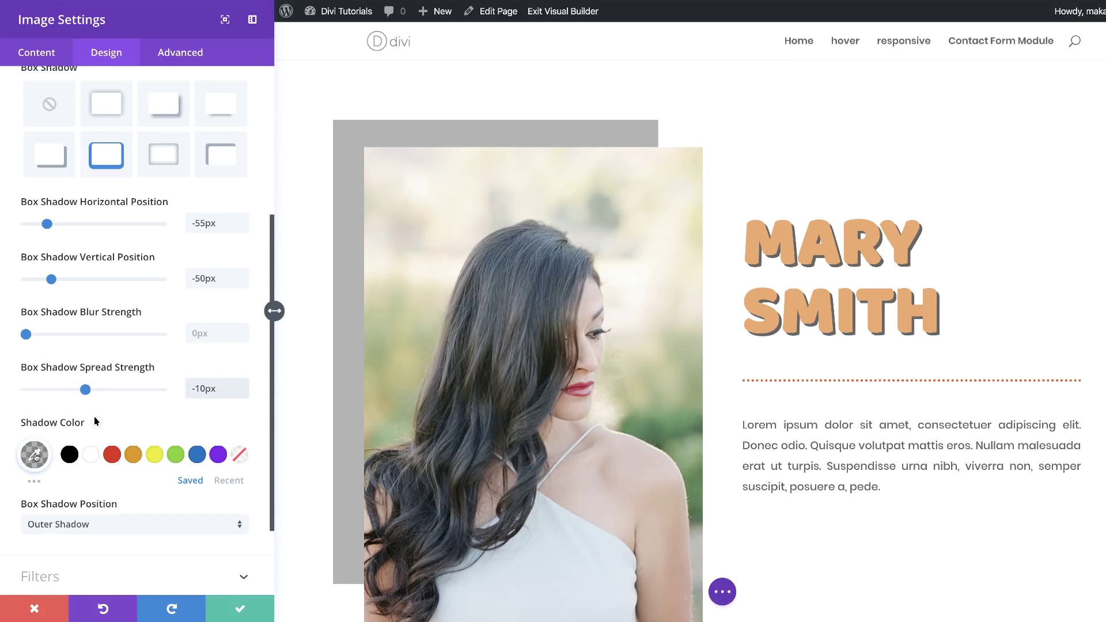
pyautogui.moveTo(233, 519); pyautogui.dragTo(232, 461)
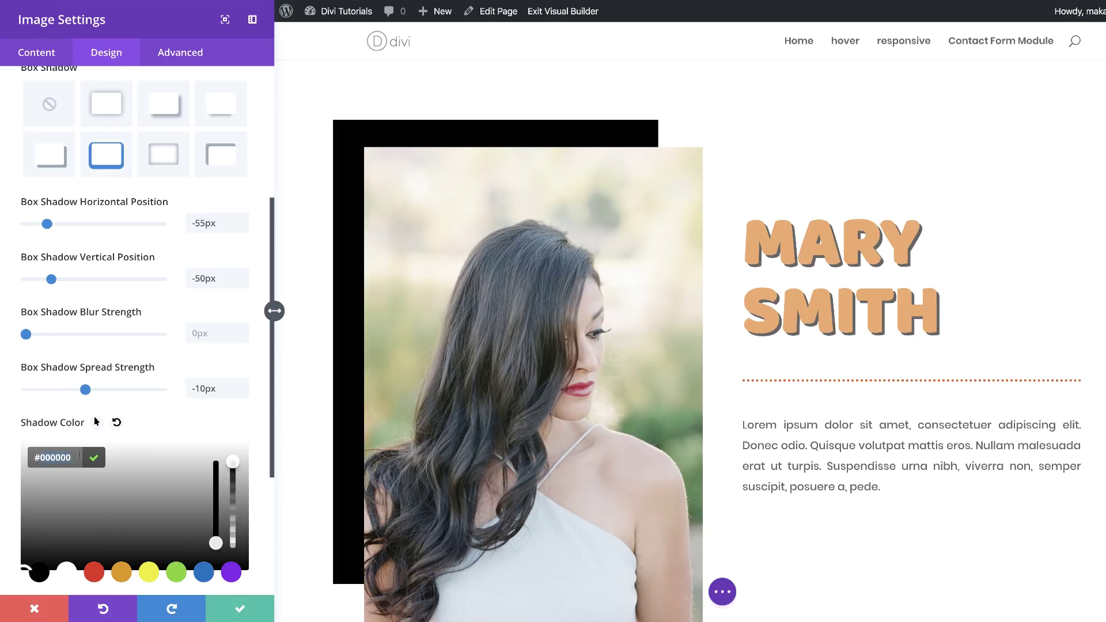
pyautogui.write('#eda96a')
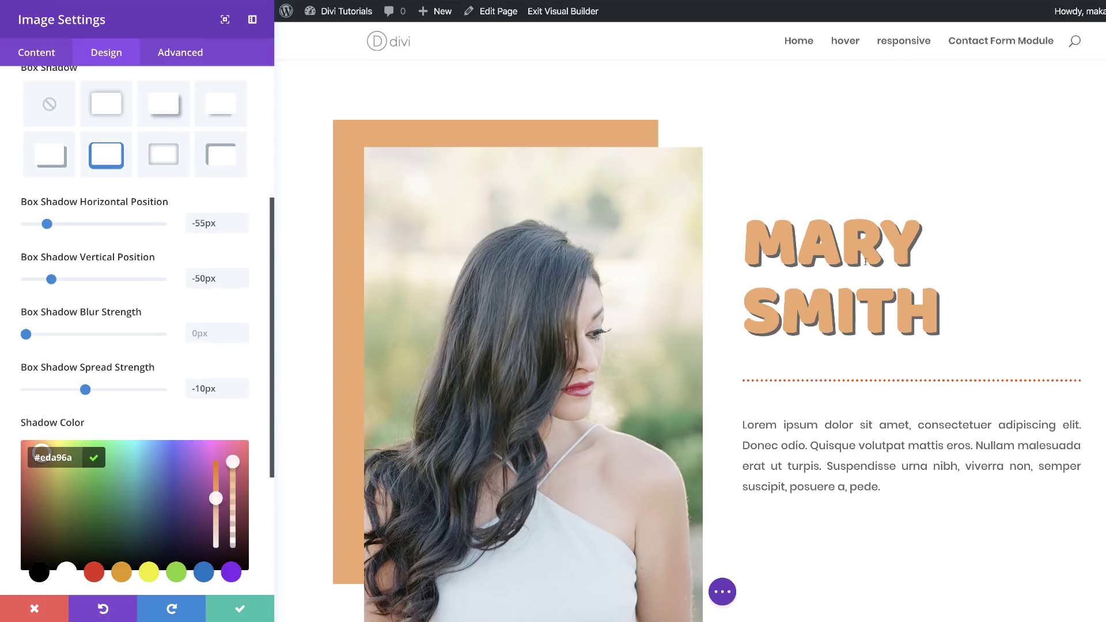
# - Enable hover options for the second image's filter opacity and set the hover opacity to 0%
pyautogui.scroll(-5, 167, 420)
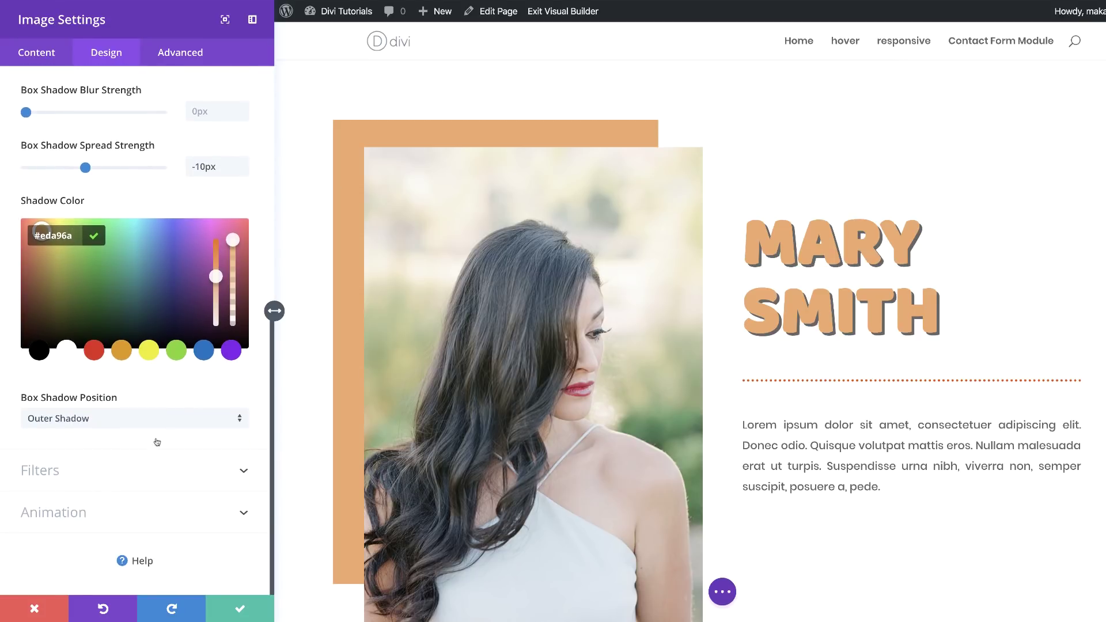
pyautogui.click(111, 481)
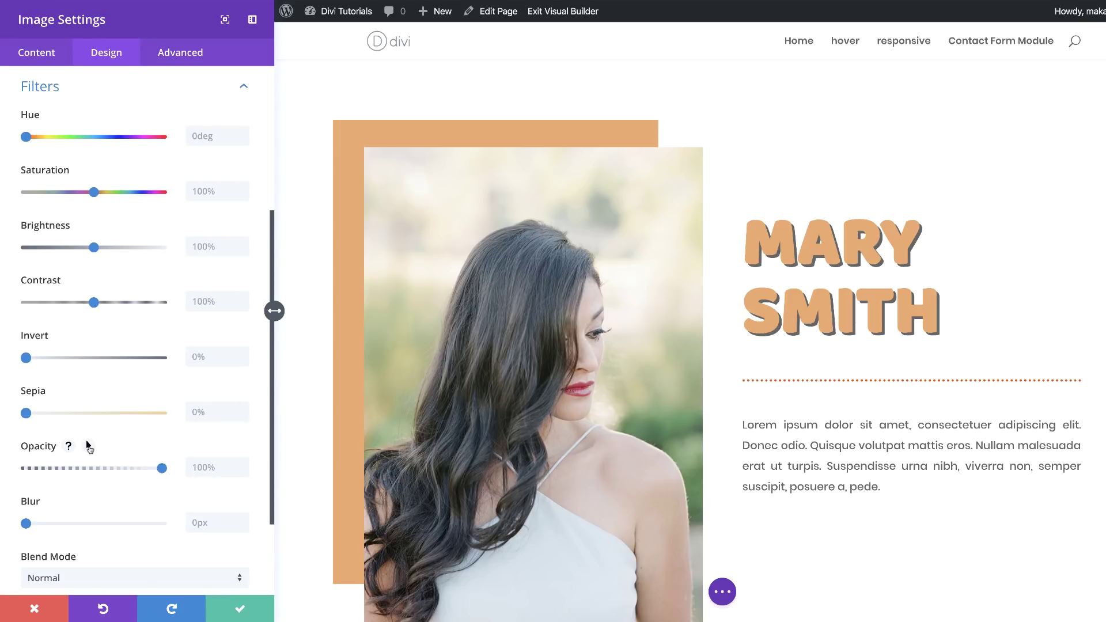
pyautogui.click(88, 446)
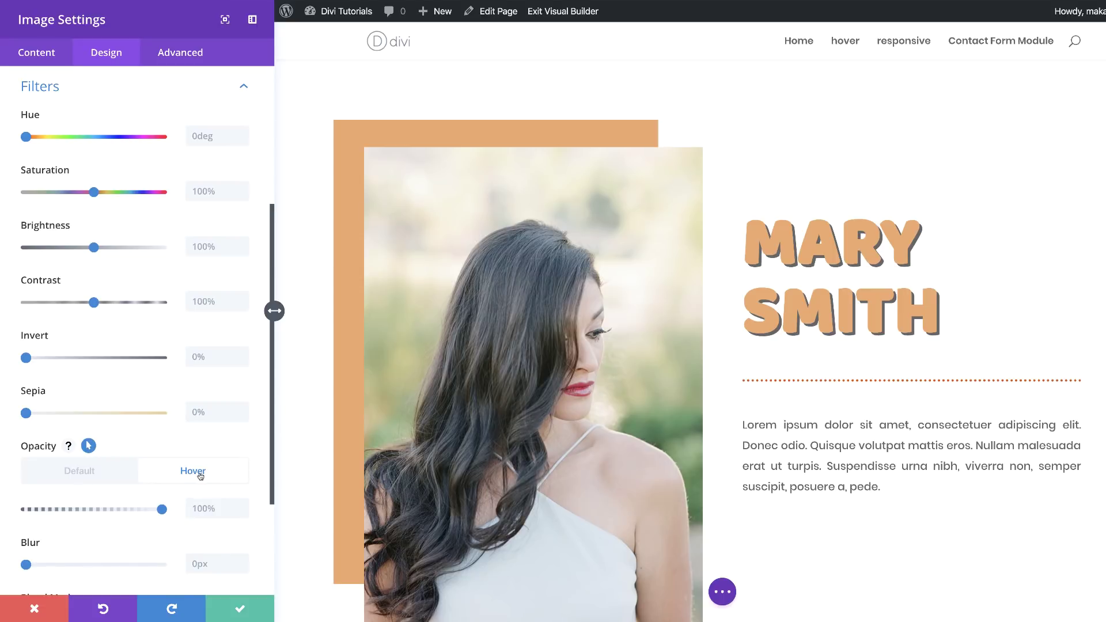
pyautogui.click(102, 474)
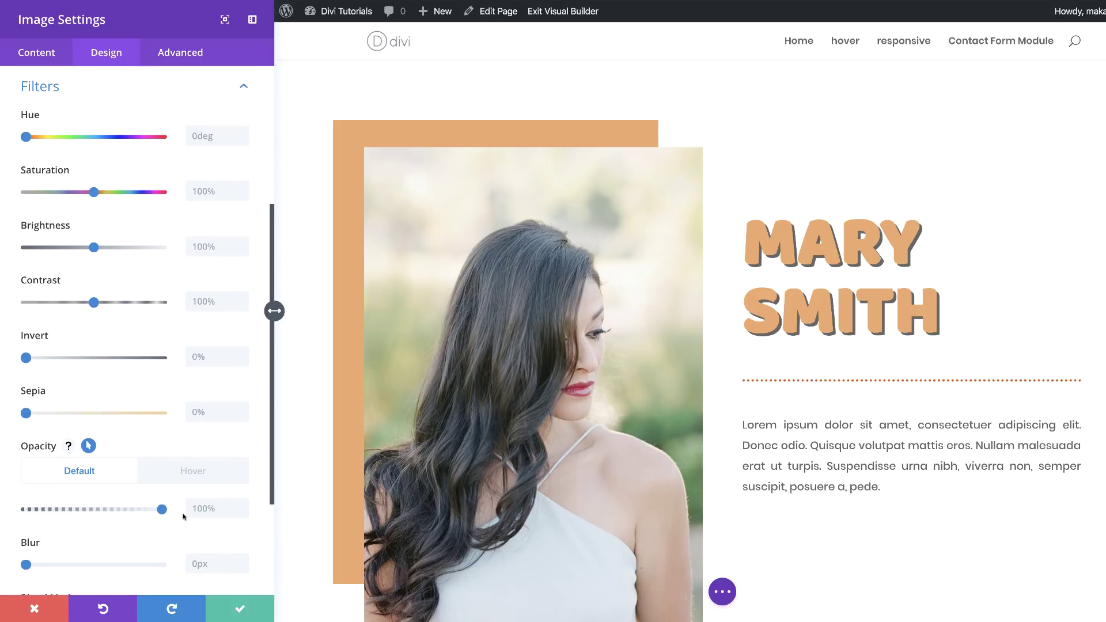
pyautogui.click(196, 476)
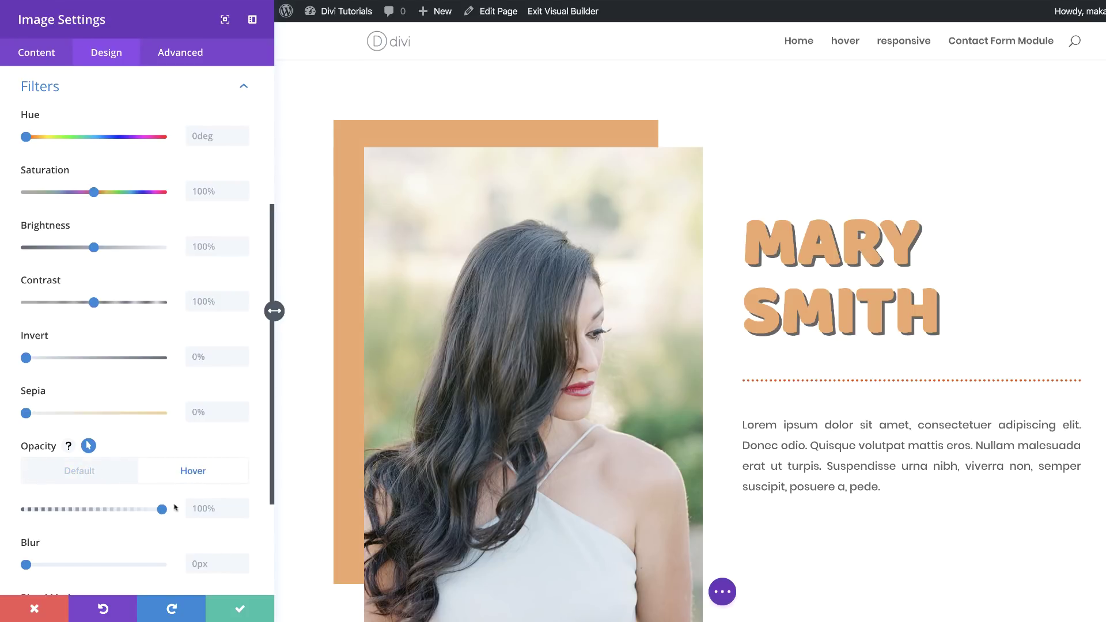
pyautogui.moveTo(161, 510); pyautogui.dragTo(16, 506)
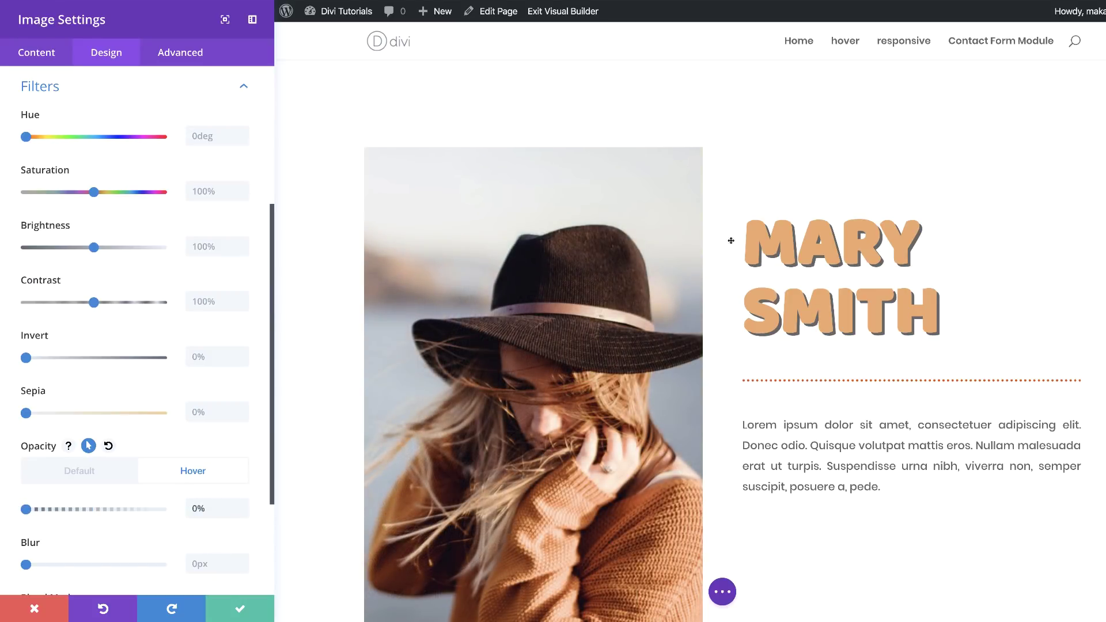
# - Set the second image's transition duration to 1200ms and save the Image module
pyautogui.click(186, 57)
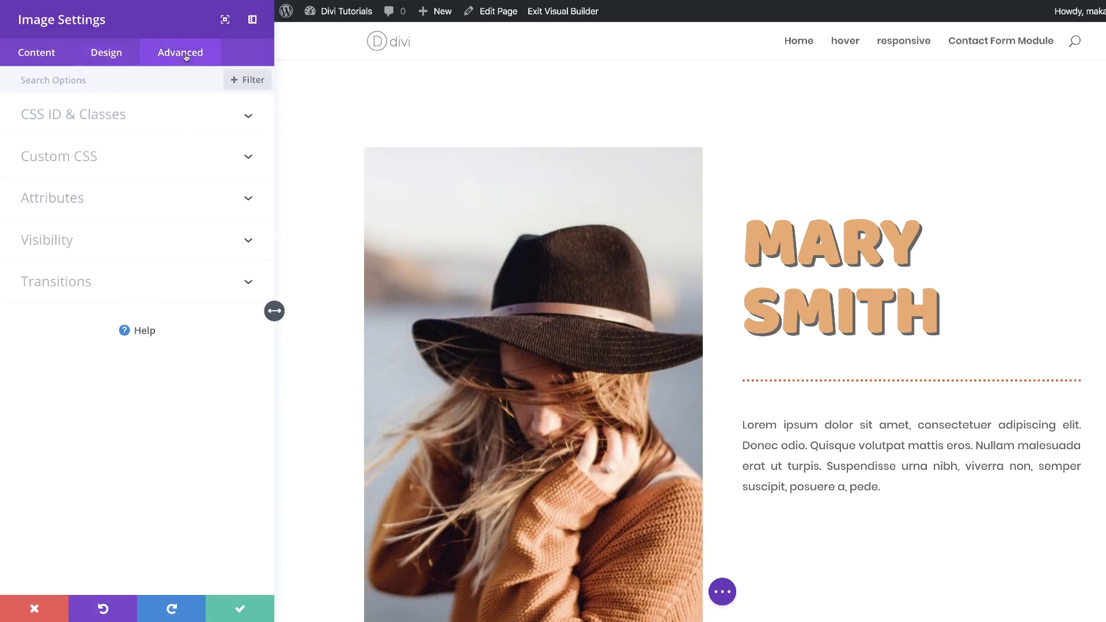
pyautogui.click(78, 280)
pyautogui.click(201, 339)
pyautogui.hotkey('ctrl', 'a')
pyautogui.write('1200ms')
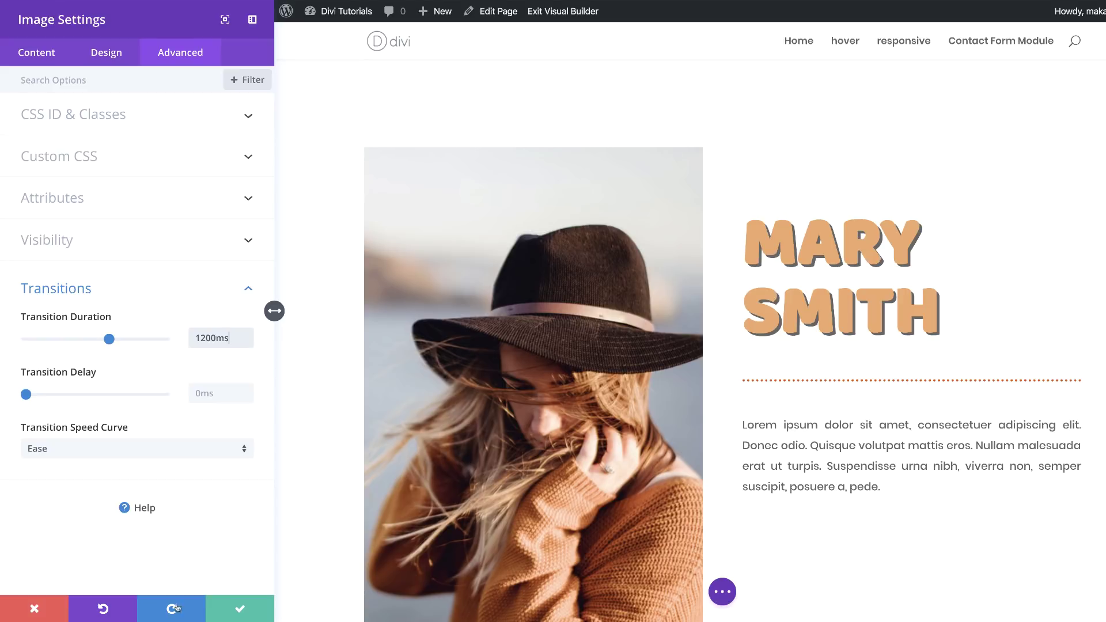
pyautogui.click(236, 609)
# - Add a background gradient to Column 1 in the third section's row settings
pyautogui.scroll(-2, 869, 288)
pyautogui.scroll(-1, 869, 288)
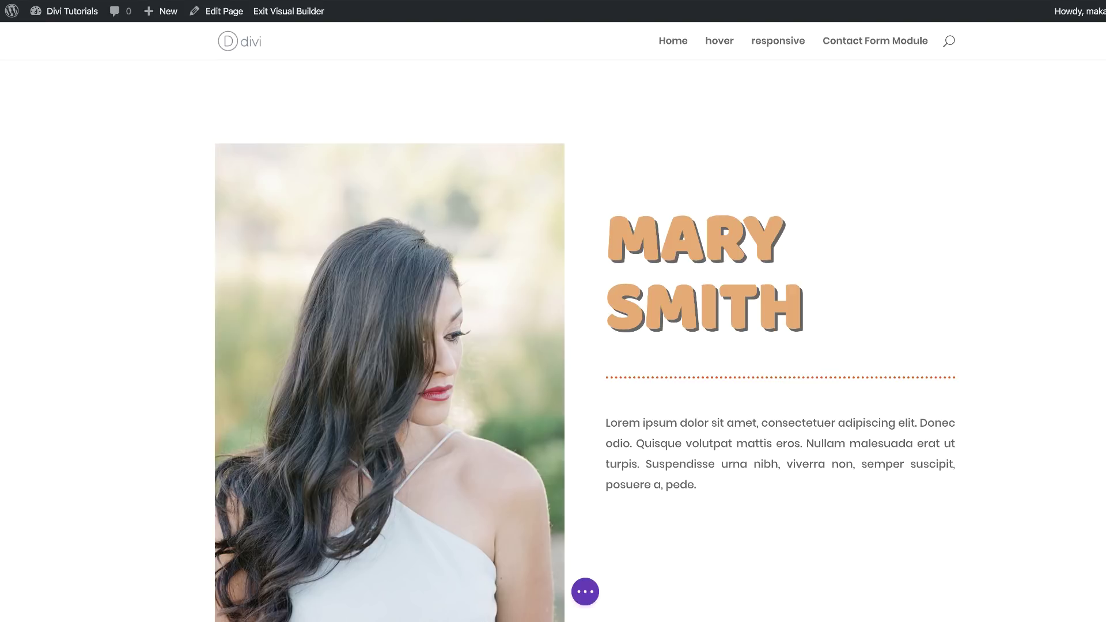
pyautogui.moveTo(249, 161)
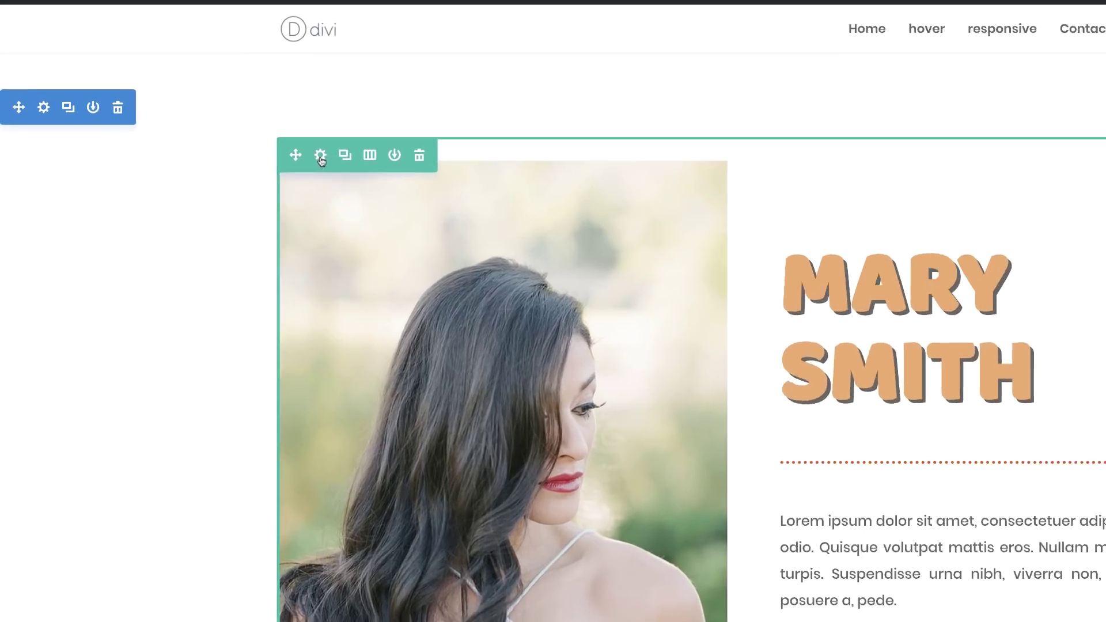
pyautogui.click(256, 141)
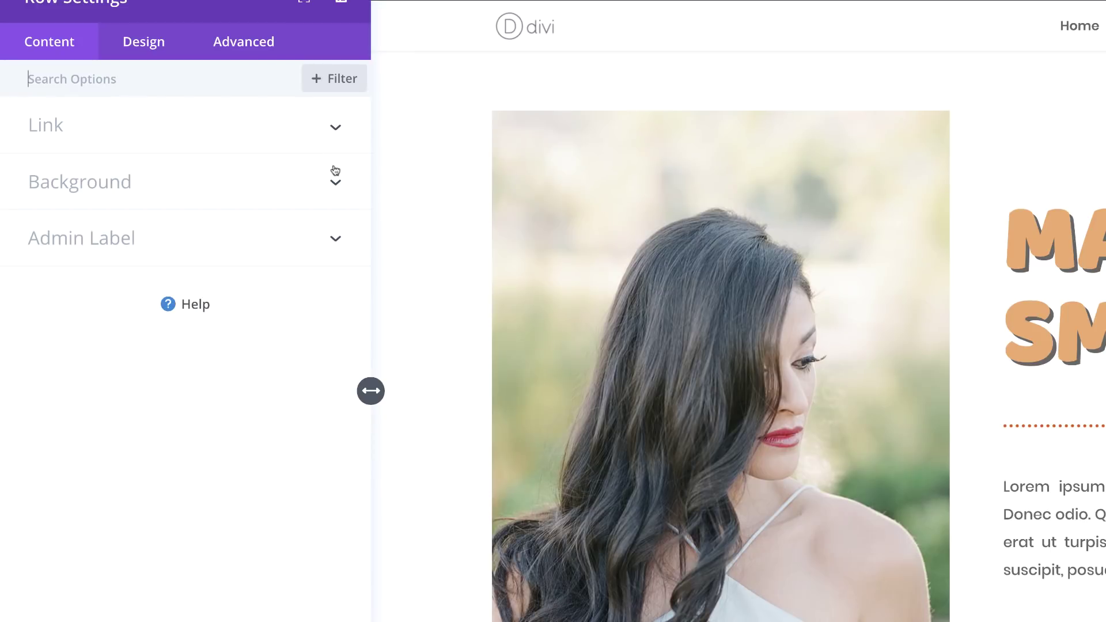
pyautogui.click(108, 190)
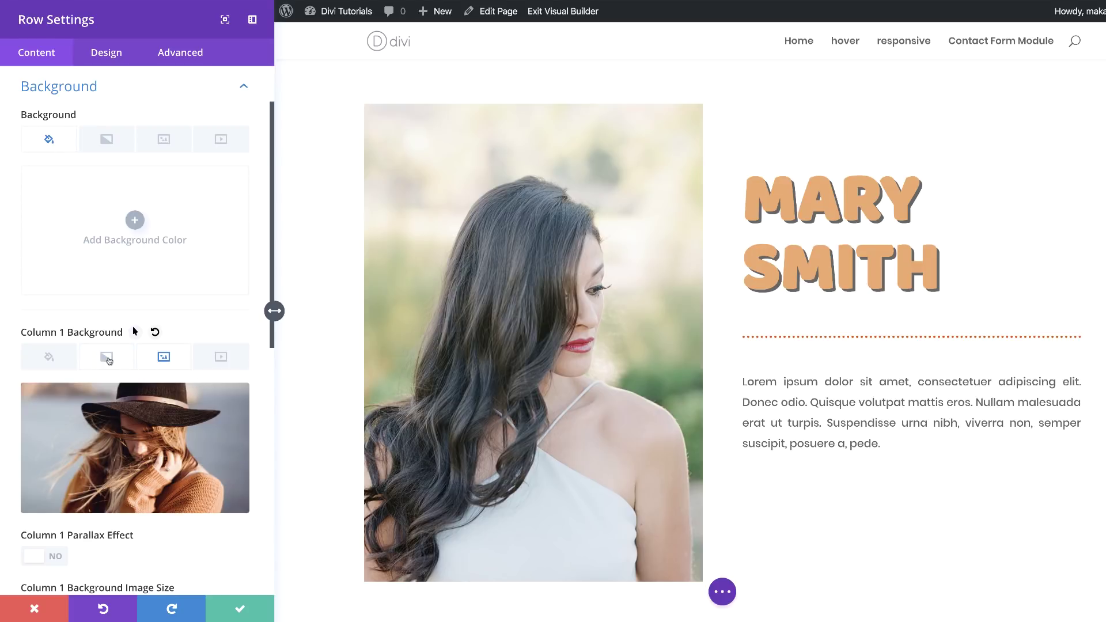
pyautogui.click(108, 359)
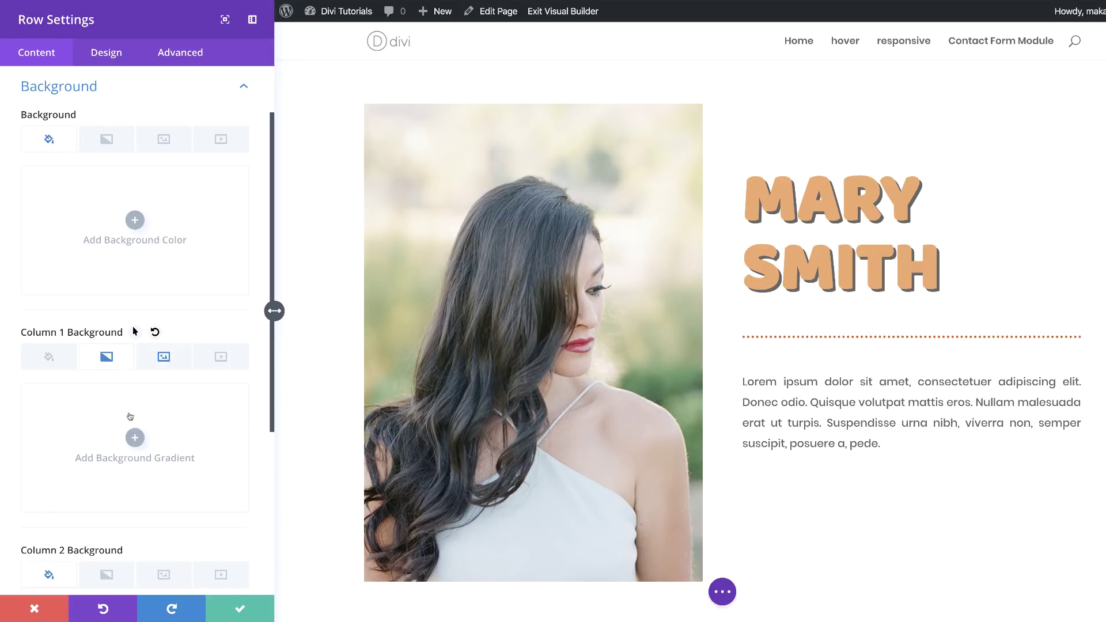
pyautogui.click(135, 439)
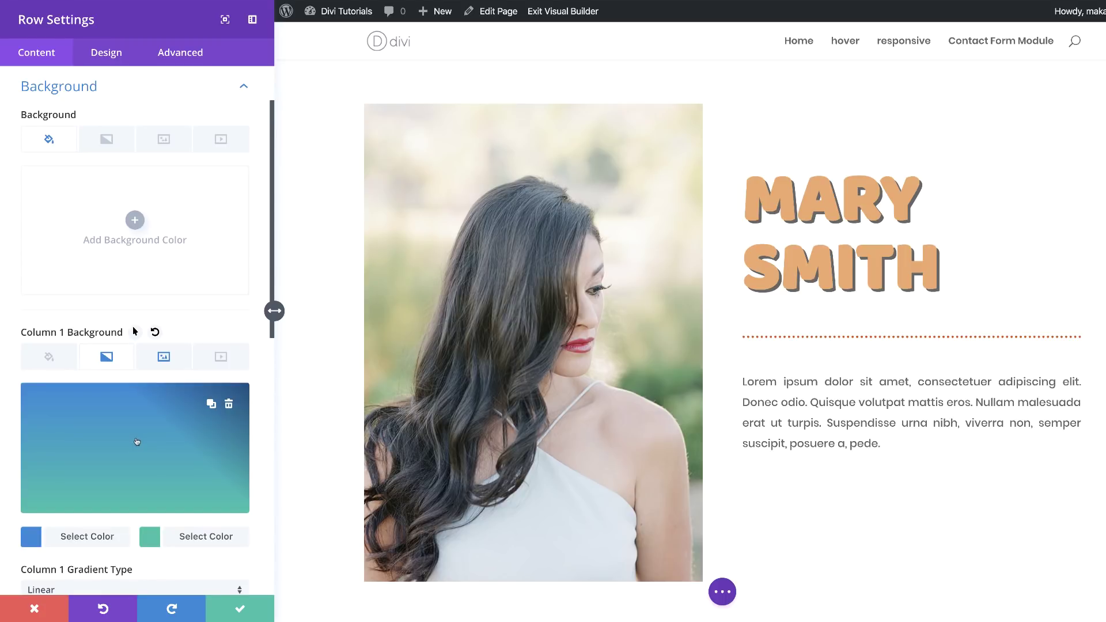
# - Set the Column 1 gradient's first color to rgba(43,135,218,0) and its second color to #ffffff
pyautogui.click(32, 542)
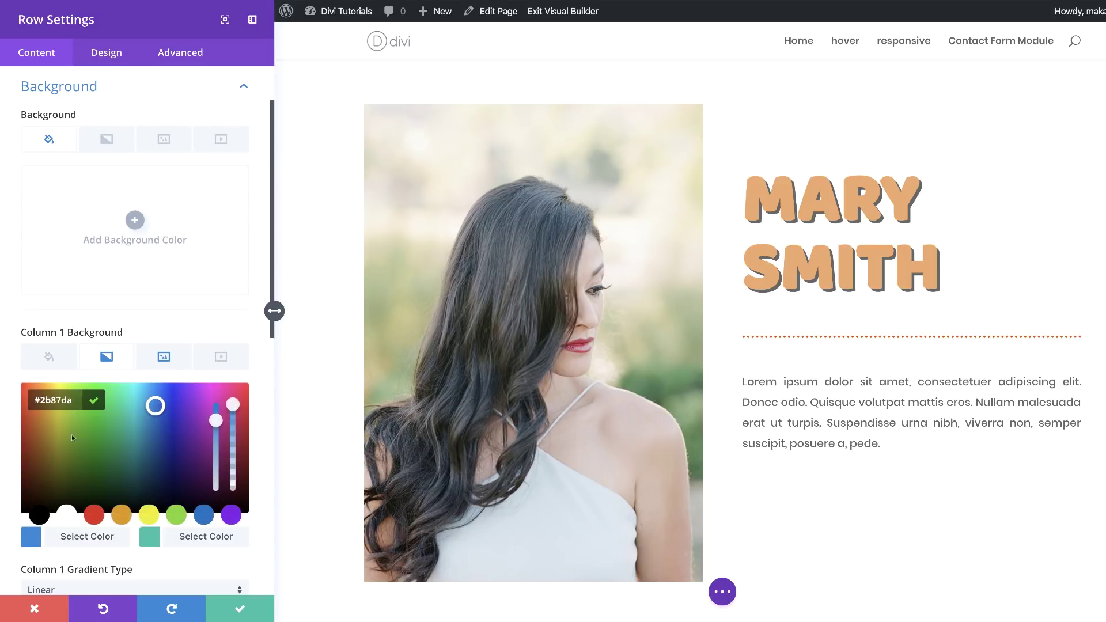
pyautogui.moveTo(232, 406); pyautogui.dragTo(233, 428)
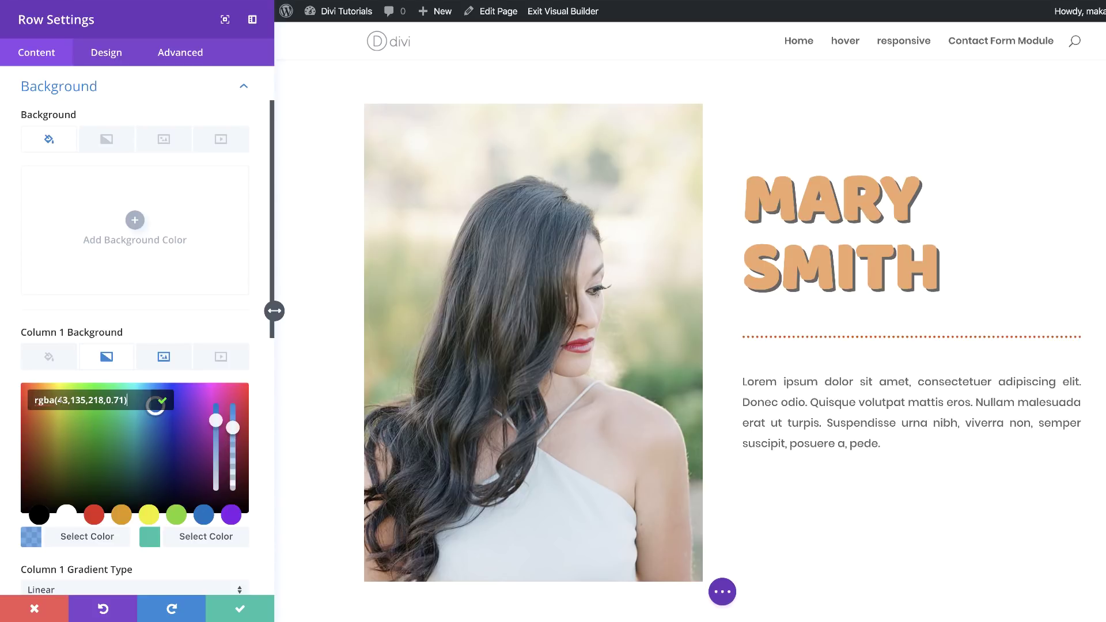
pyautogui.moveTo(71, 400); pyautogui.dragTo(126, 400)
pyautogui.write('0')
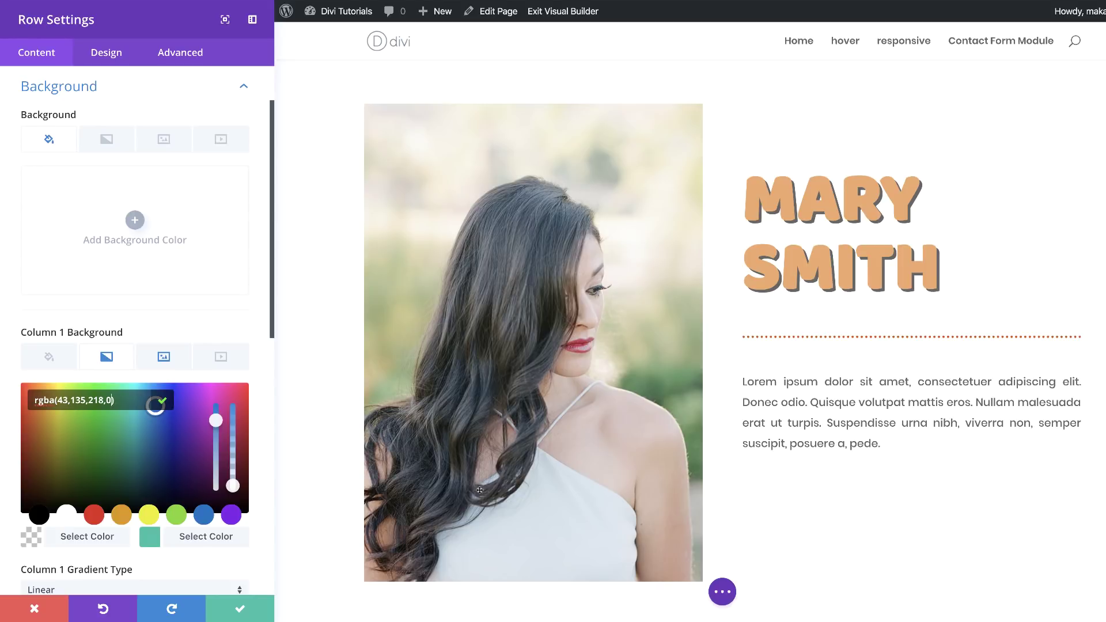
pyautogui.click(150, 540)
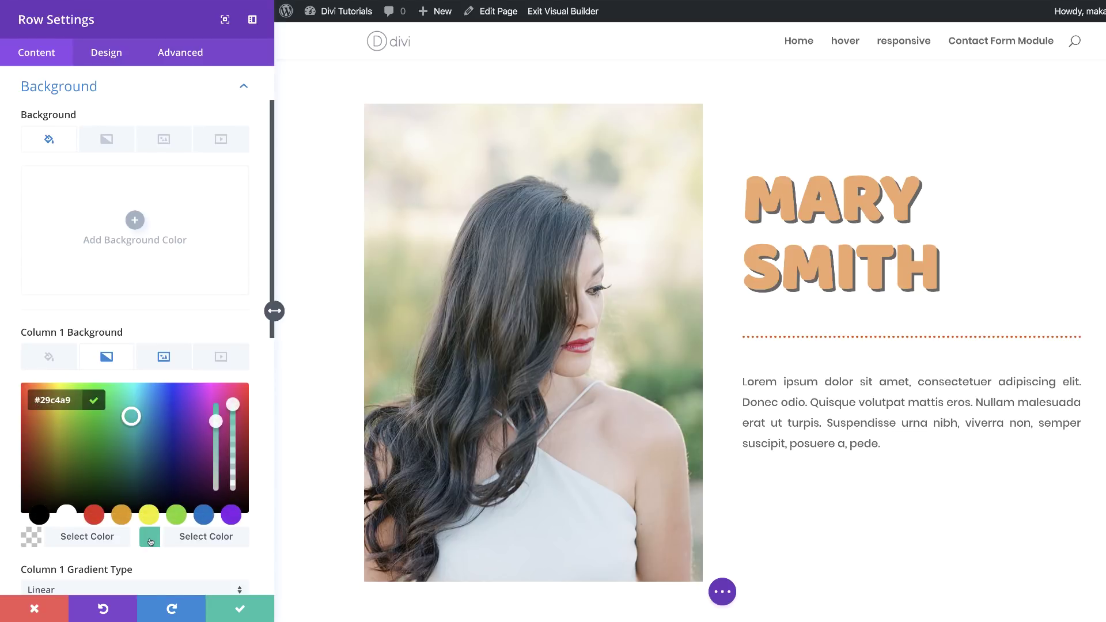
pyautogui.click(71, 519)
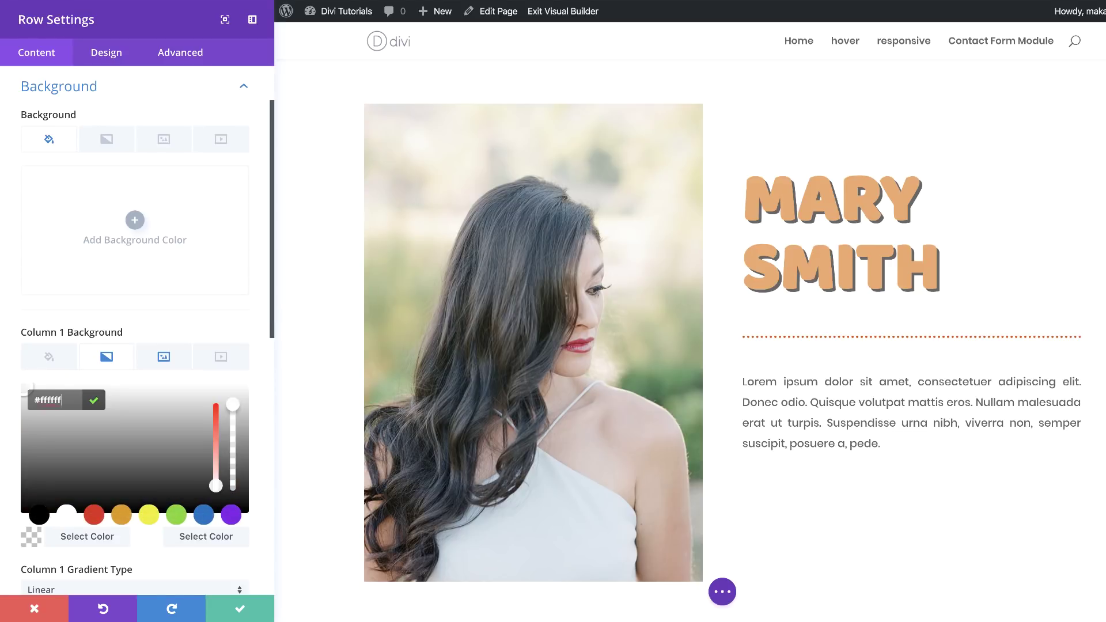
# - Make the Column 1 gradient radial with start and end positions of 60%, and save the row settings
pyautogui.scroll(-5, 269, 474)
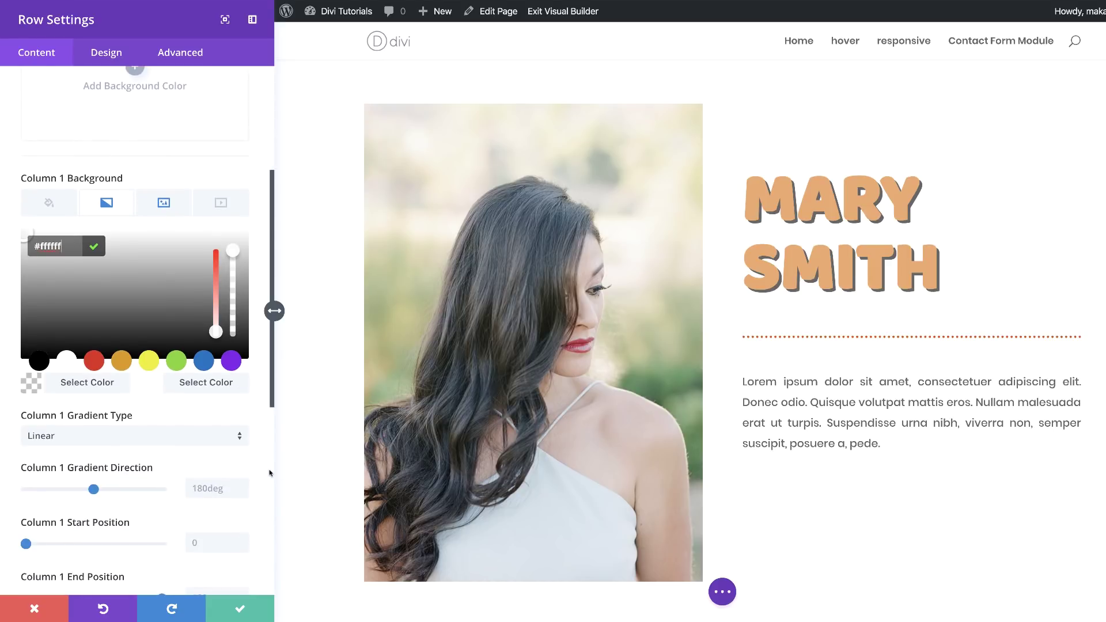
pyautogui.click(174, 384)
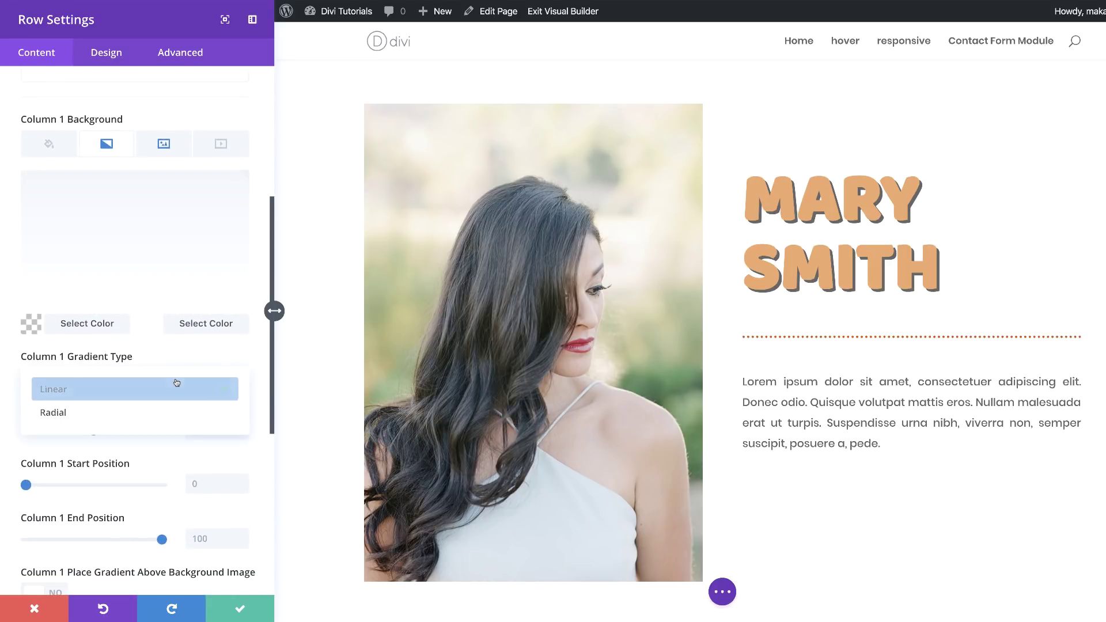
pyautogui.click(116, 411)
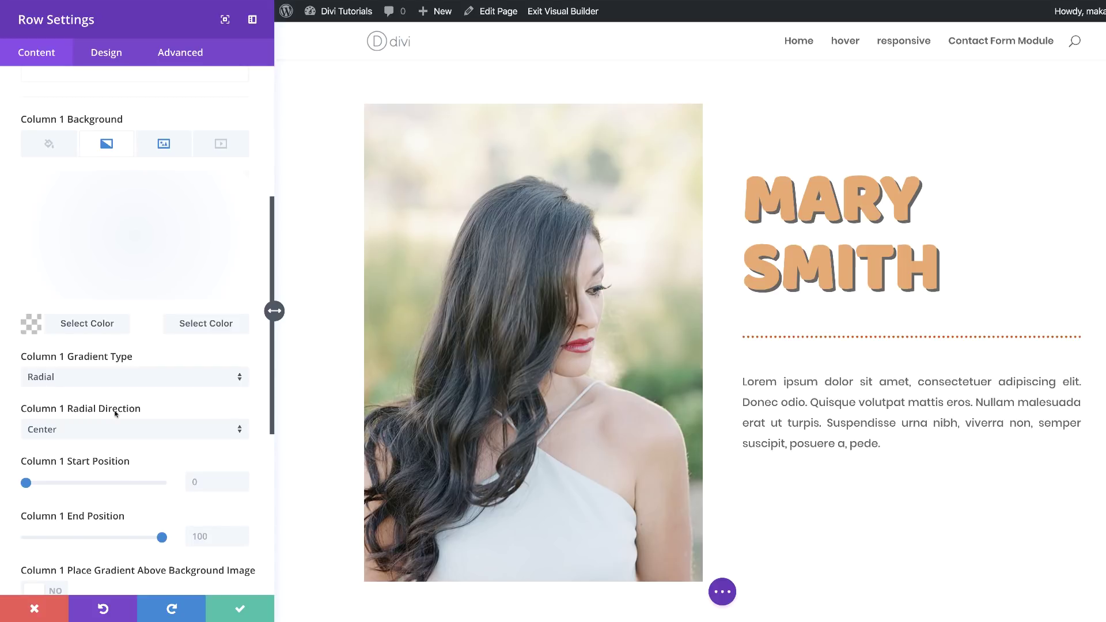
pyautogui.scroll(-3, 116, 413)
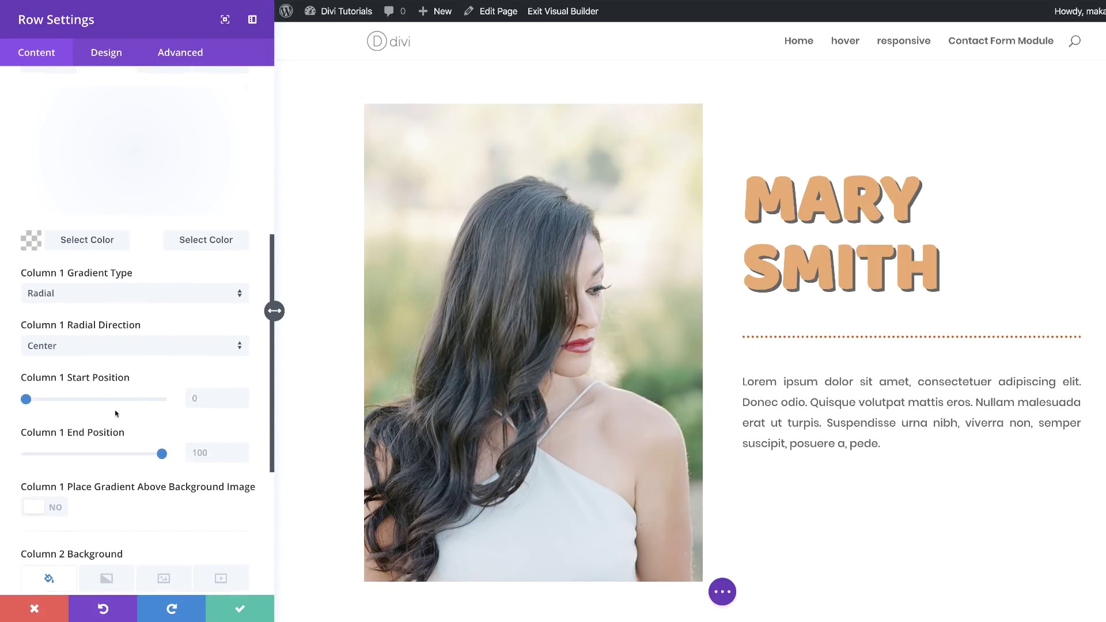
pyautogui.click(217, 393)
pyautogui.write('60')
pyautogui.press('Tab')
pyautogui.write('60%')
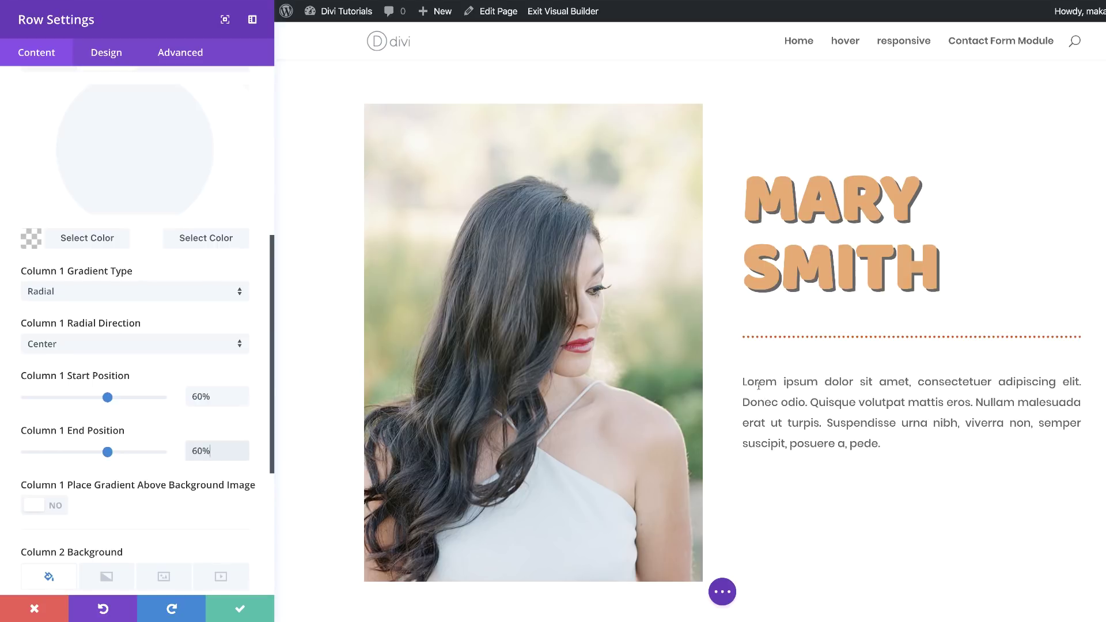
pyautogui.click(241, 609)
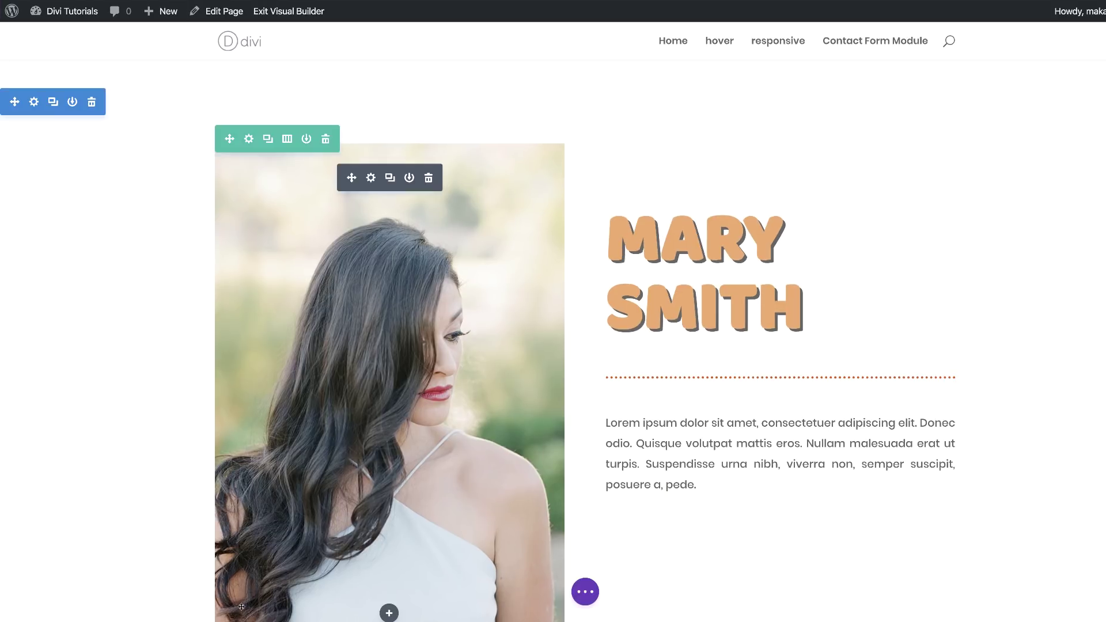
# - Enable hover options for the third section image's filter opacity and set the hover opacity to 0%
pyautogui.click(371, 178)
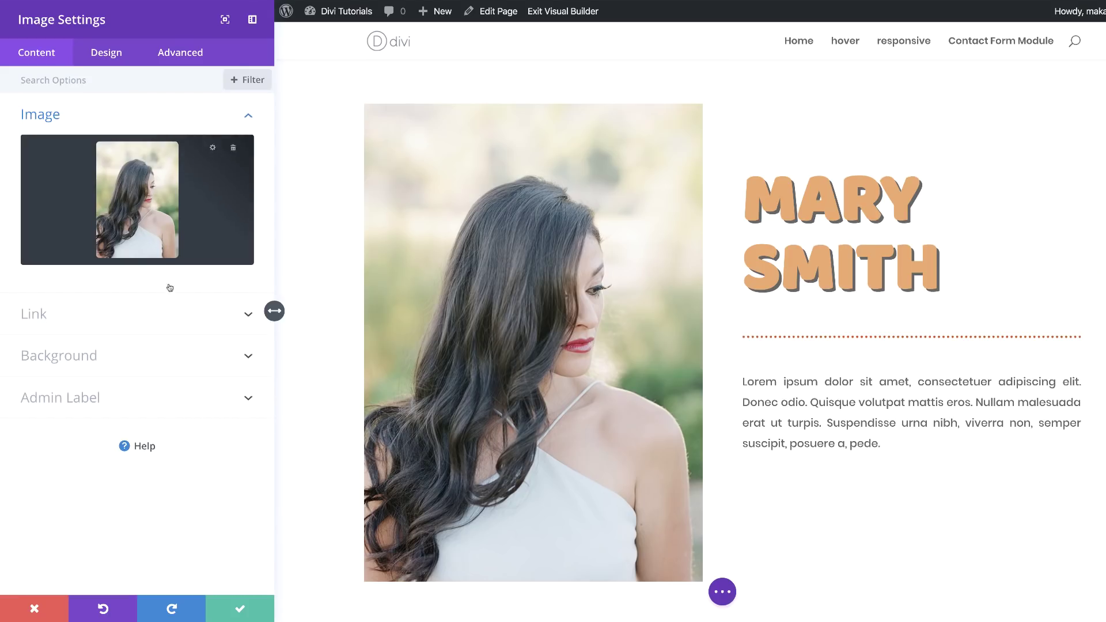
pyautogui.click(115, 57)
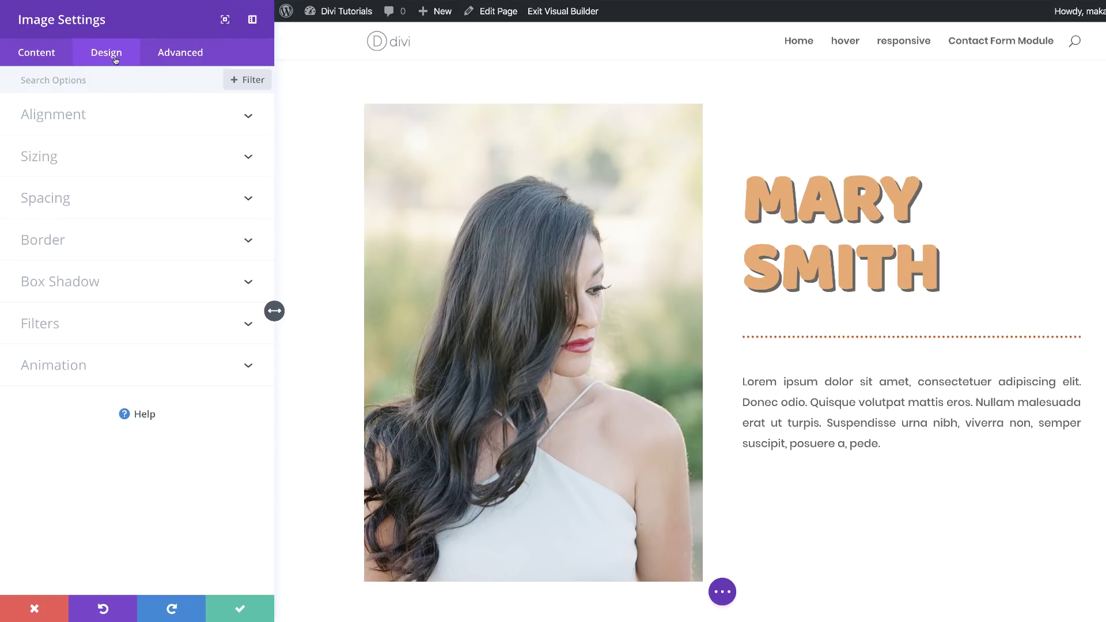
pyautogui.click(77, 330)
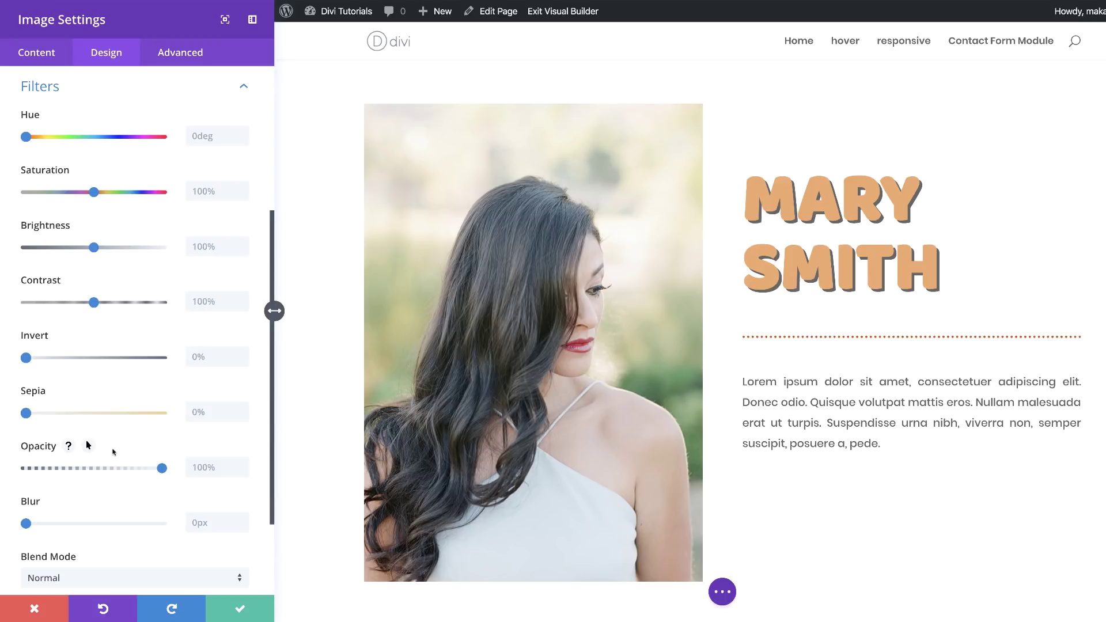
pyautogui.click(88, 446)
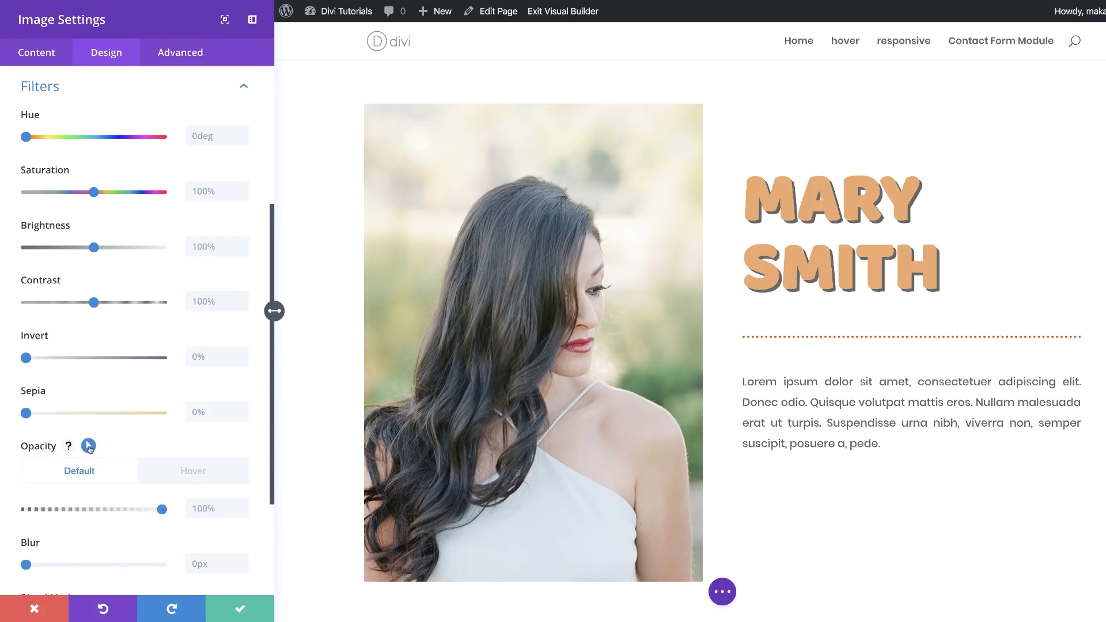
pyautogui.click(190, 472)
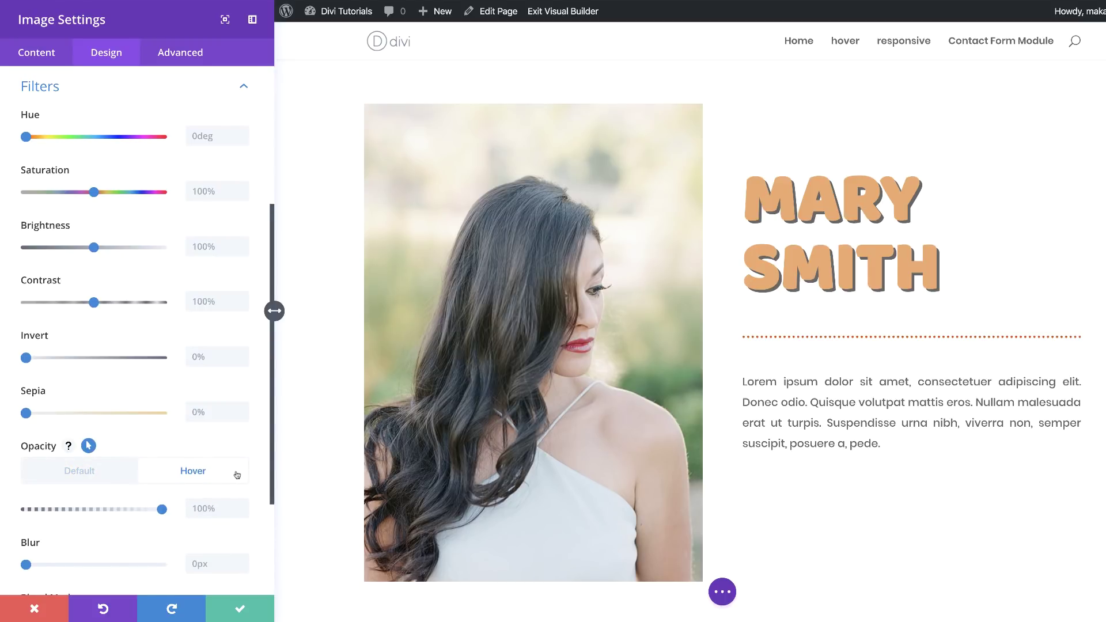
pyautogui.moveTo(163, 511); pyautogui.dragTo(1, 497)
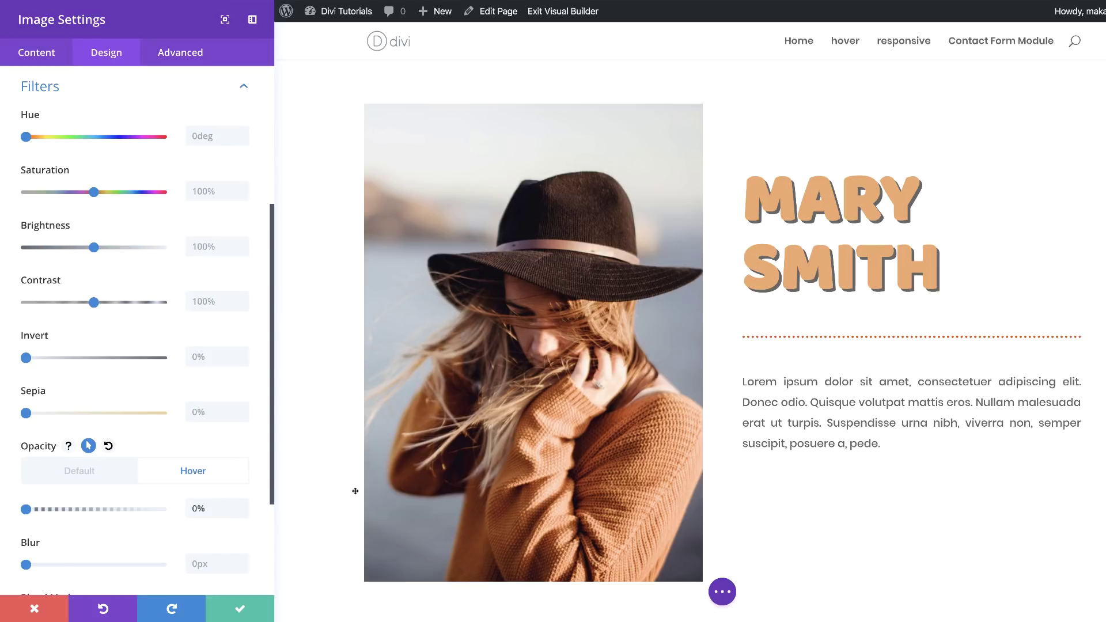
# - Save the image settings and insert an empty six-column row below the third profile row
pyautogui.click(239, 611)
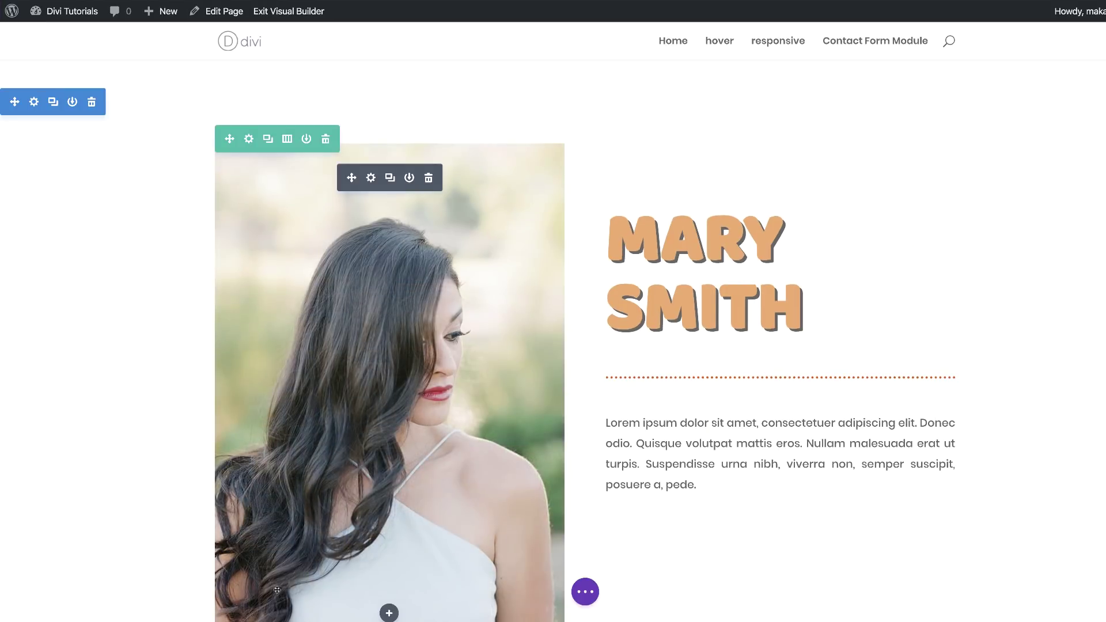
pyautogui.scroll(-4, 754, 453)
pyautogui.scroll(-5, 753, 453)
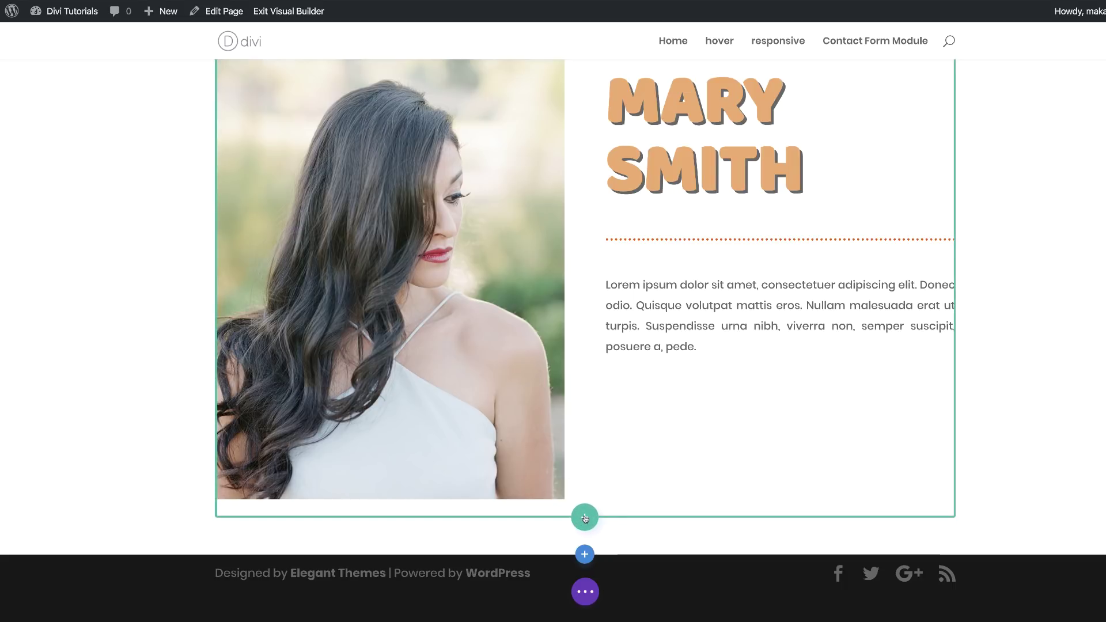
pyautogui.click(585, 518)
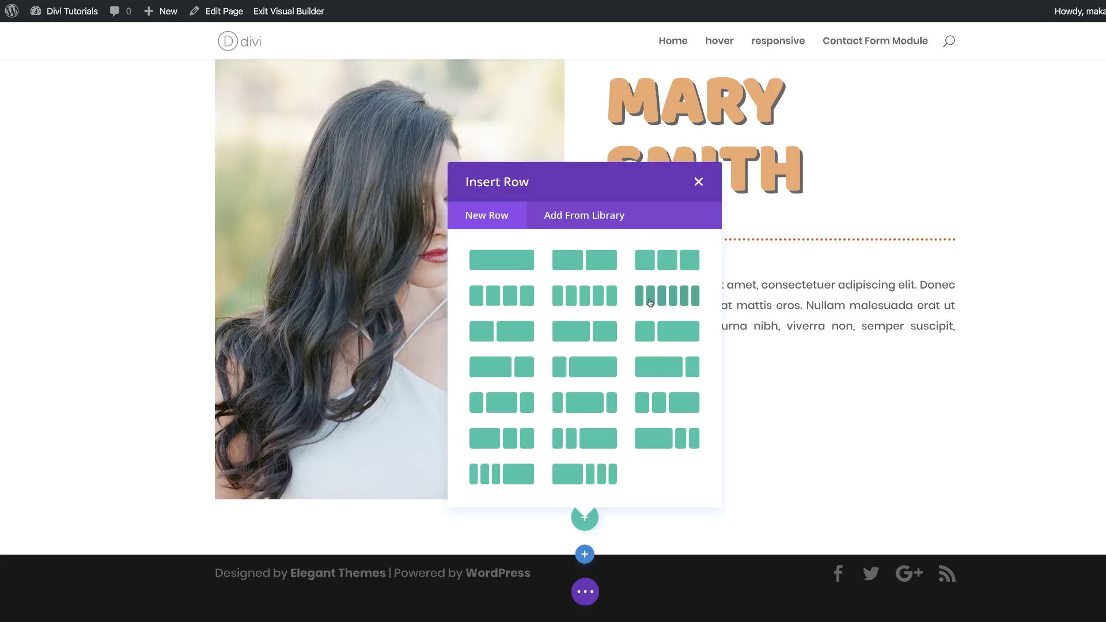
pyautogui.click(674, 300)
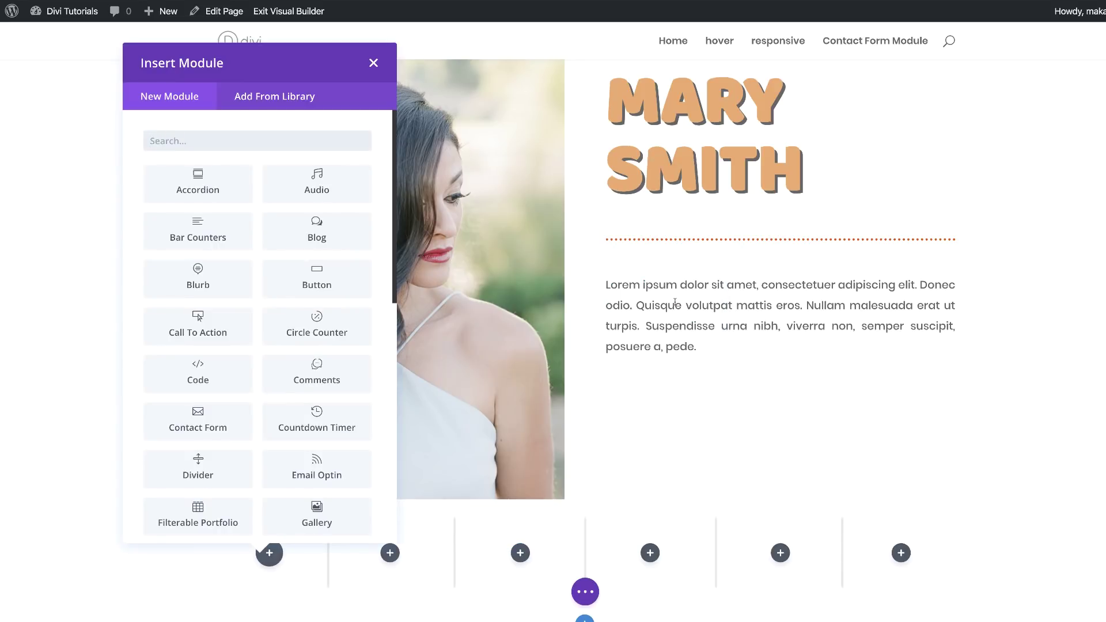
pyautogui.click(373, 63)
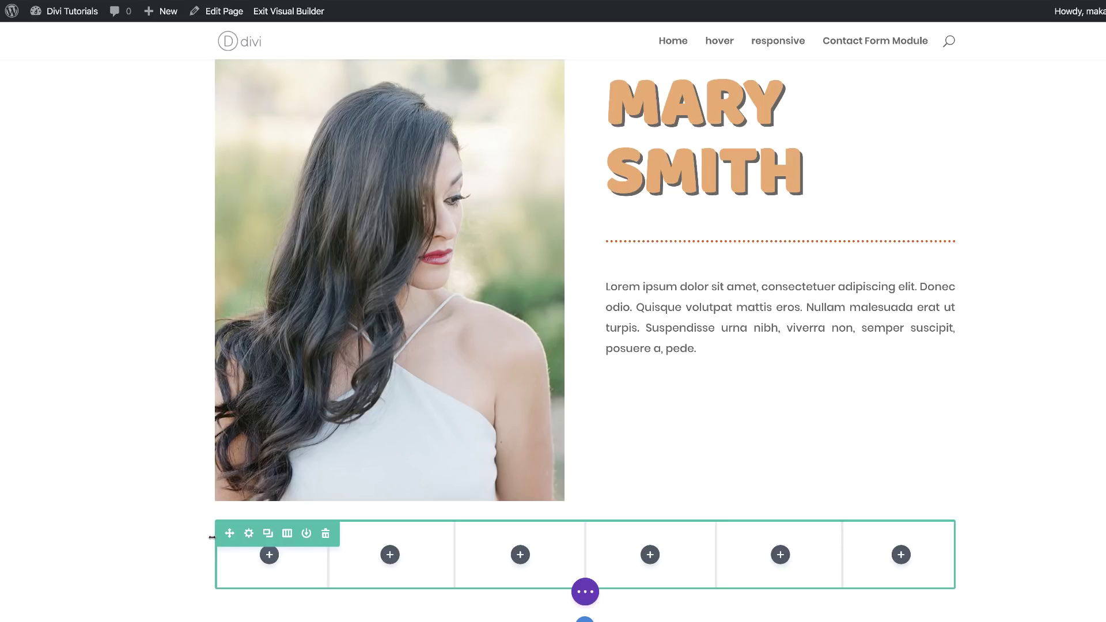
pyautogui.scroll(-1, 211, 537)
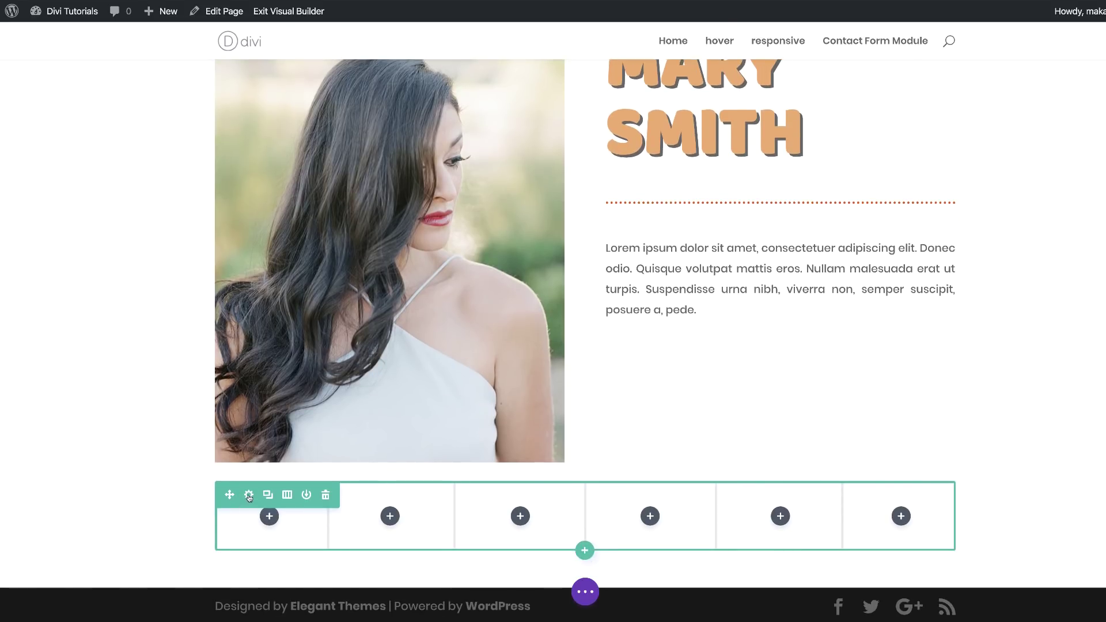
# - Give Column 1 of the new six-column row the background image fashion-20.jpg from the media library
pyautogui.click(249, 496)
pyautogui.click(107, 58)
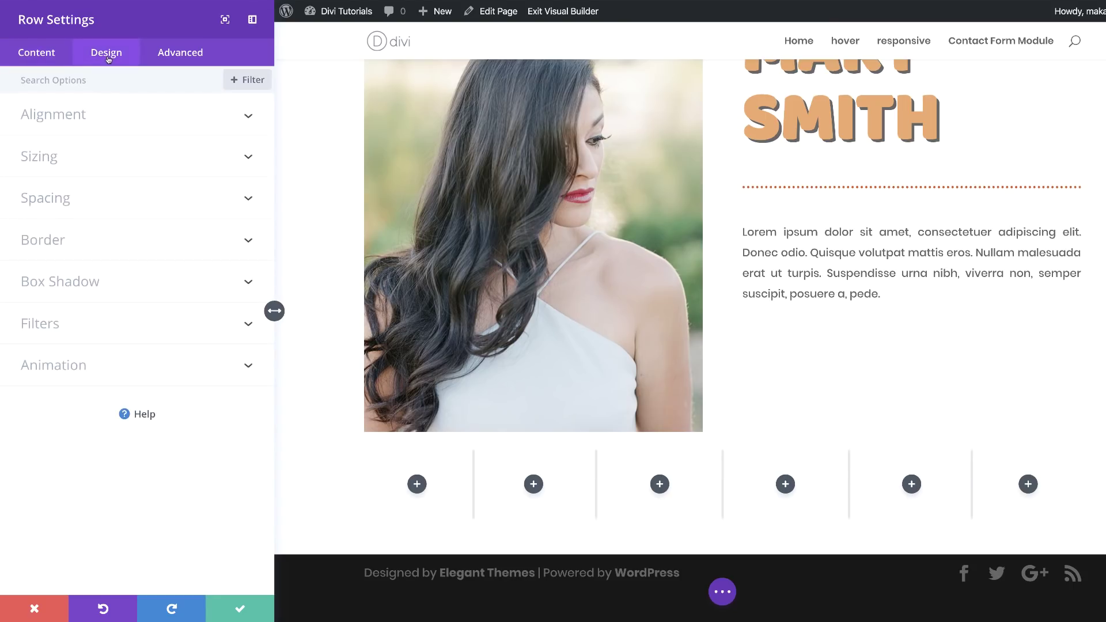
pyautogui.click(47, 58)
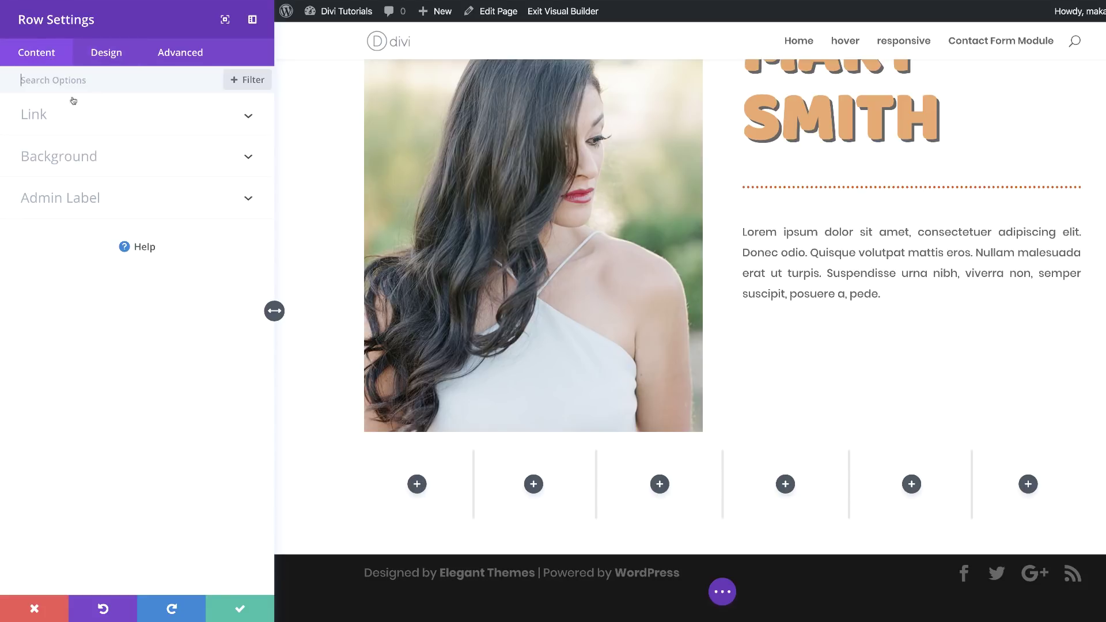
pyautogui.click(68, 158)
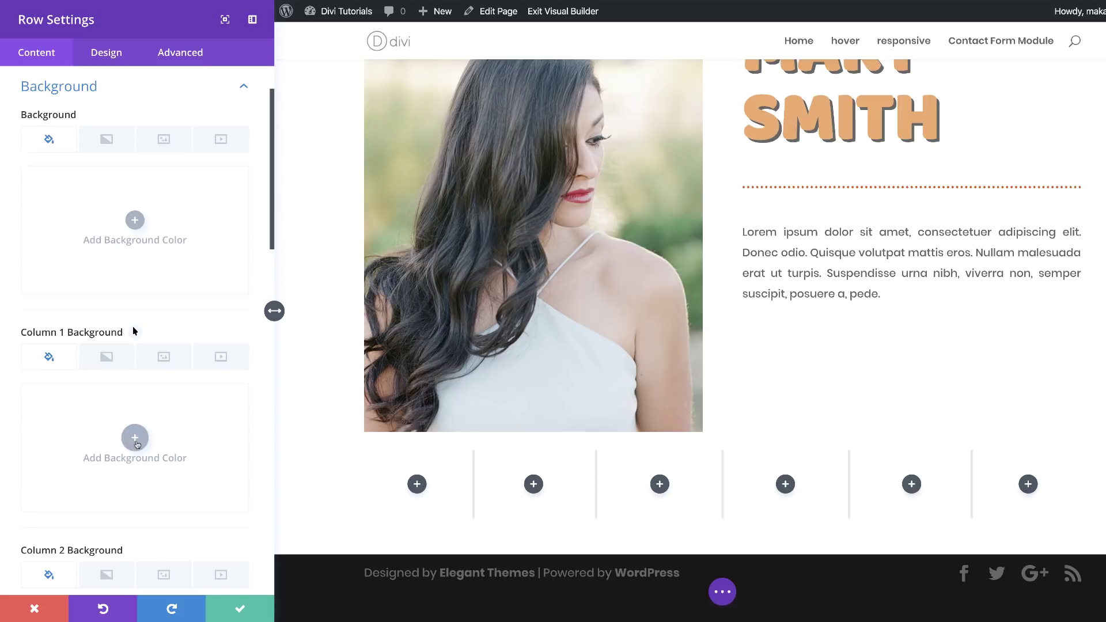
pyautogui.click(164, 364)
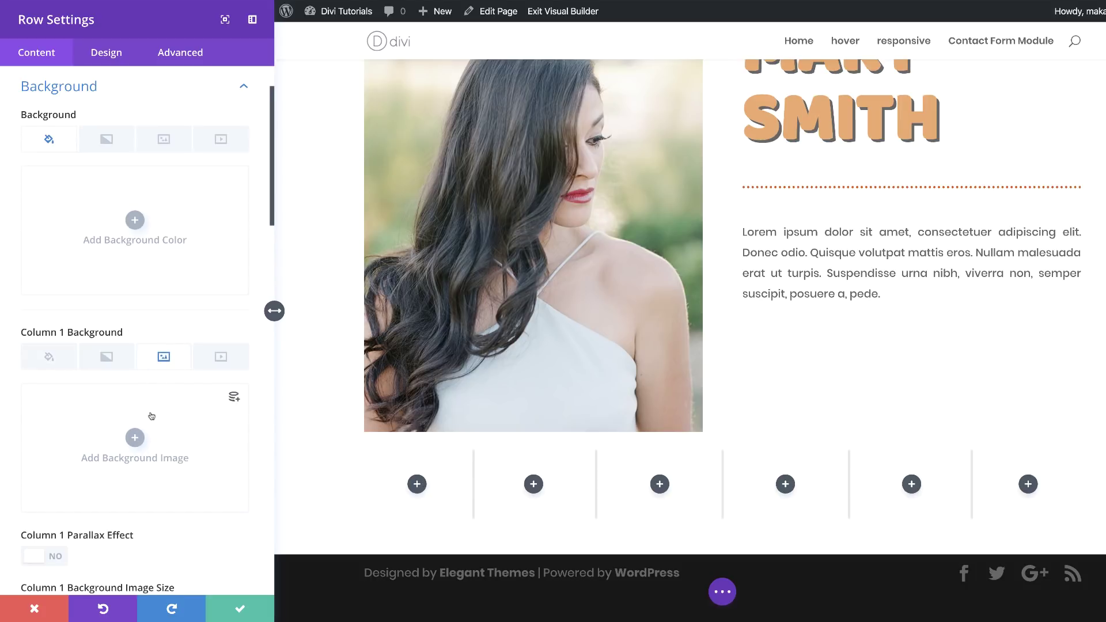
pyautogui.click(135, 441)
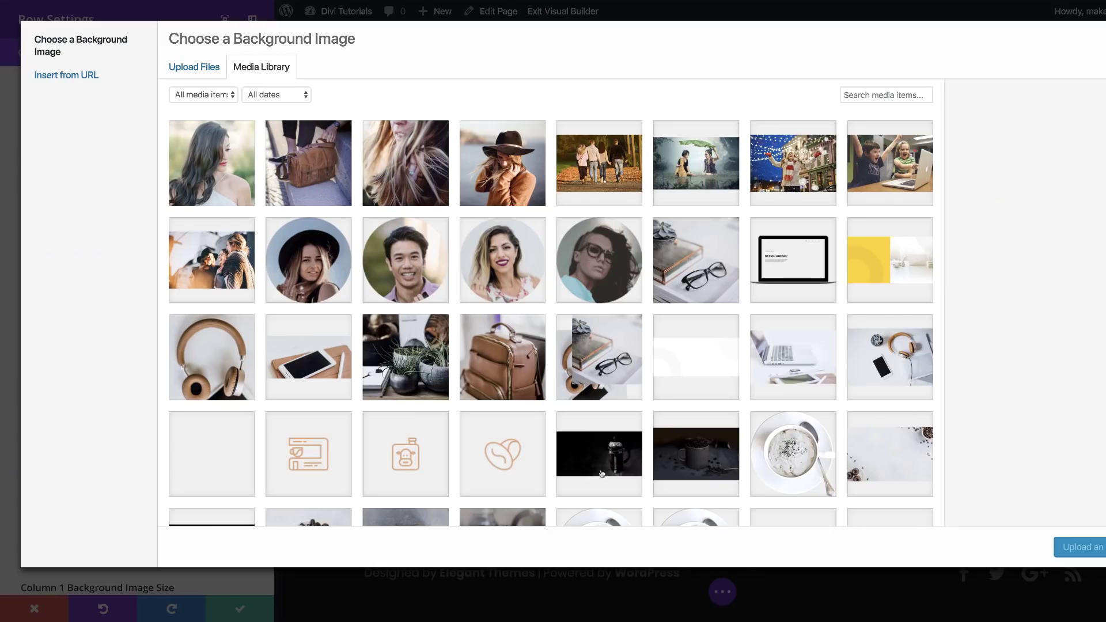
pyautogui.scroll(-15, 646, 193)
pyautogui.scroll(15, 646, 193)
pyautogui.click(510, 175)
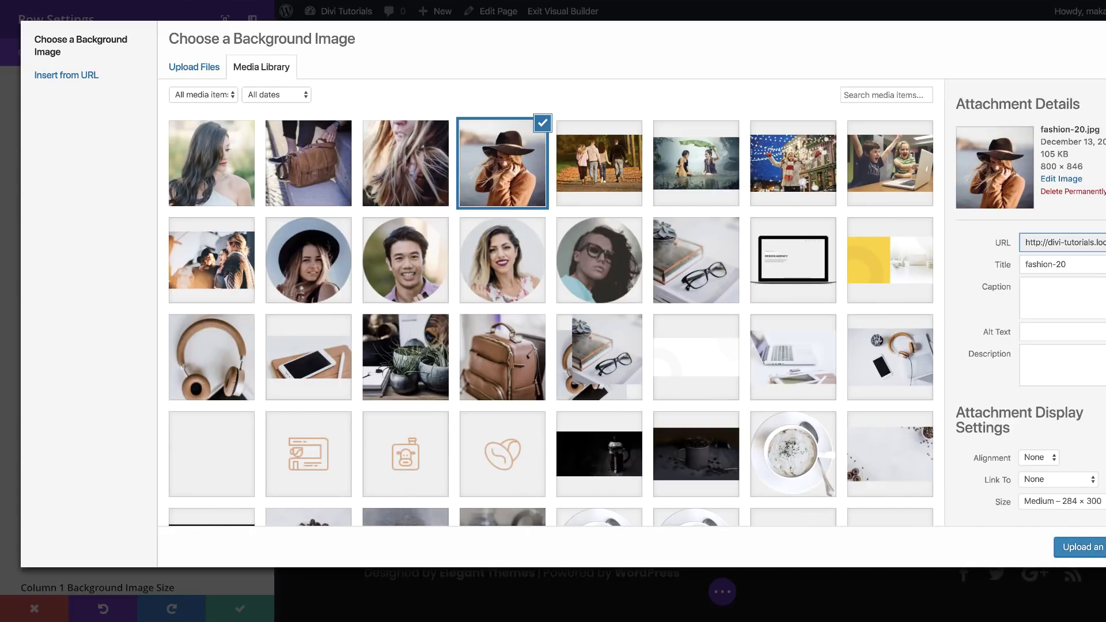
pyautogui.click(1080, 547)
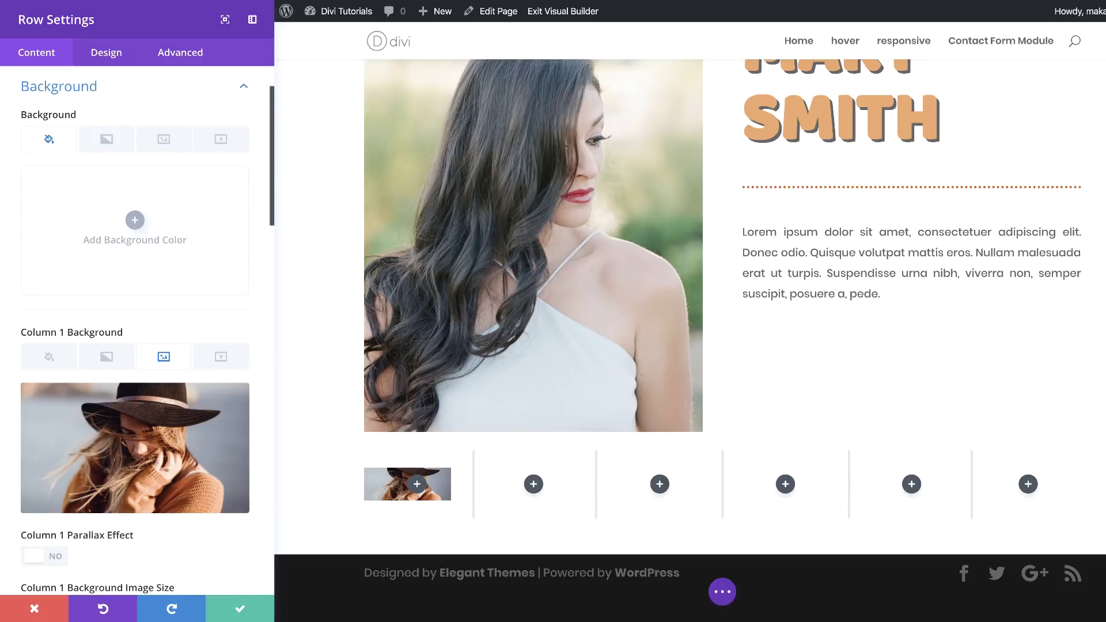
# - Set the Column 1 background image repeat to No Repeat and save the row settings
pyautogui.scroll(-4, 116, 527)
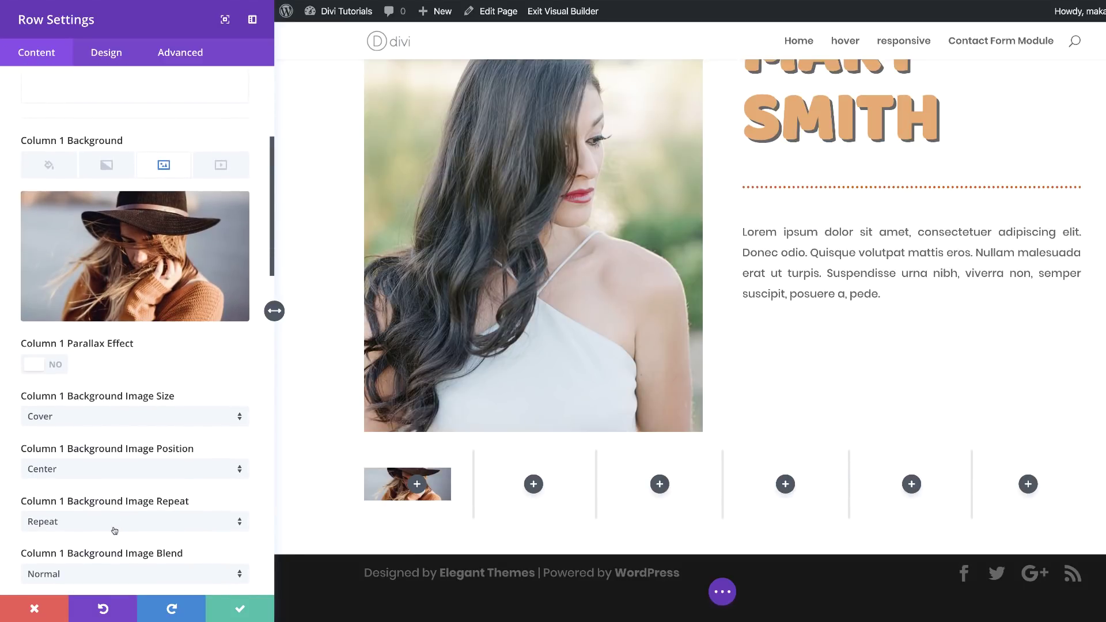
pyautogui.scroll(-2, 128, 521)
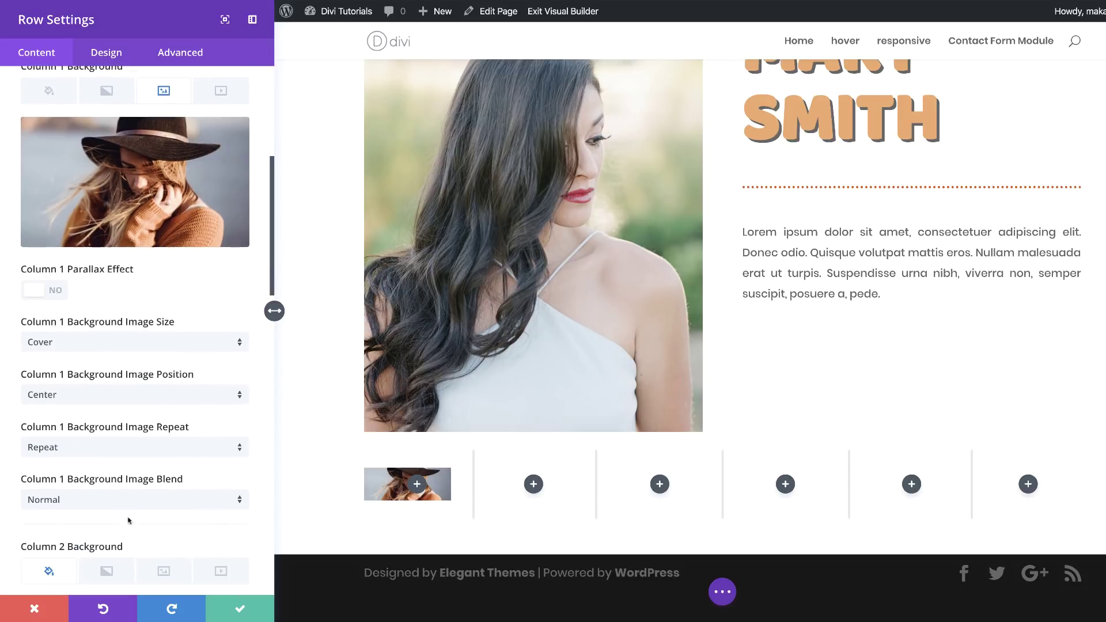
pyautogui.click(94, 455)
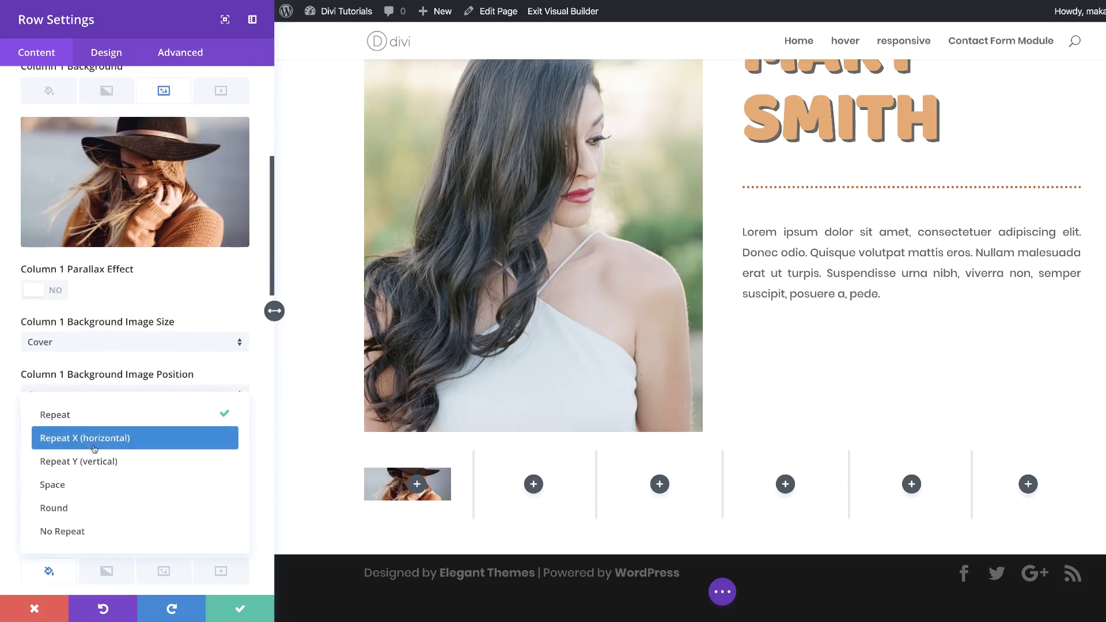
pyautogui.click(86, 531)
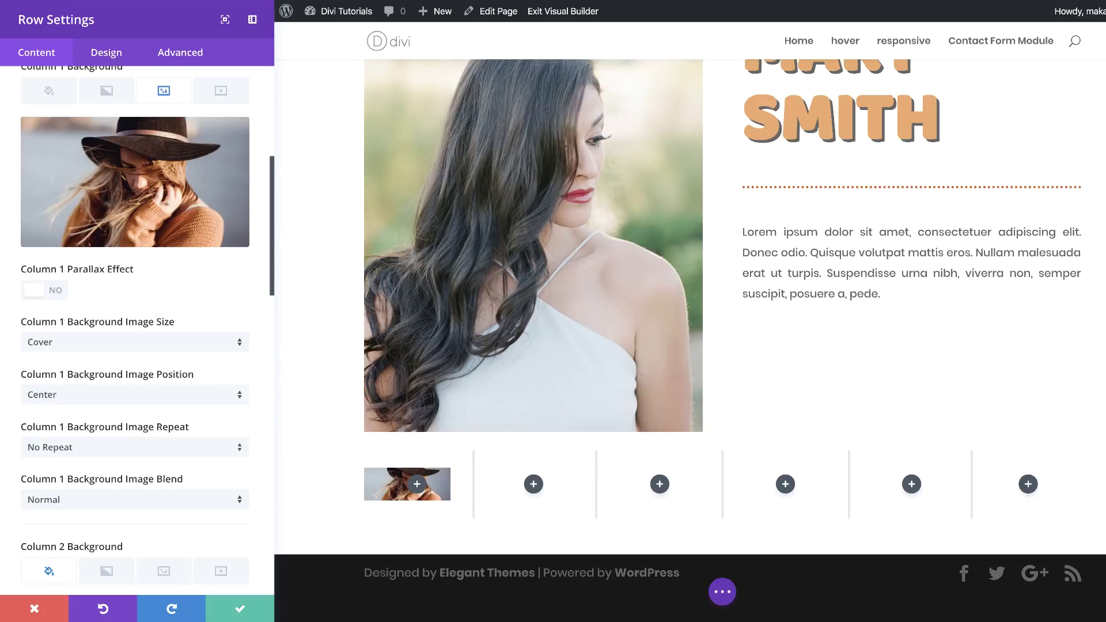
pyautogui.click(236, 609)
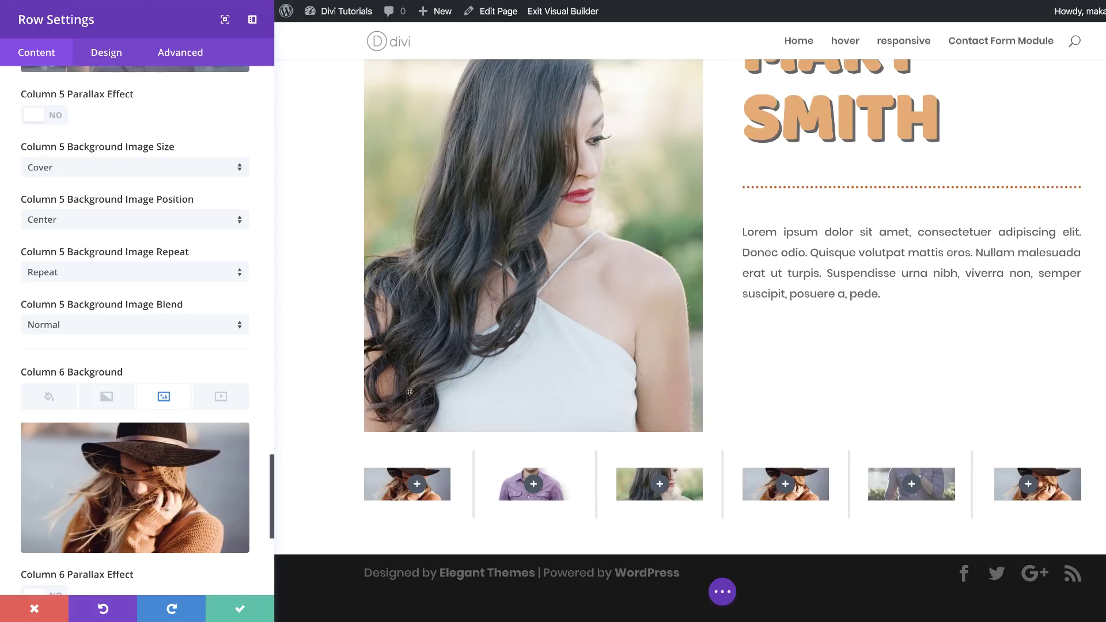
# - Make the six-column row fullwidth with a custom gutter width of 1, and save the row settings
pyautogui.click(110, 53)
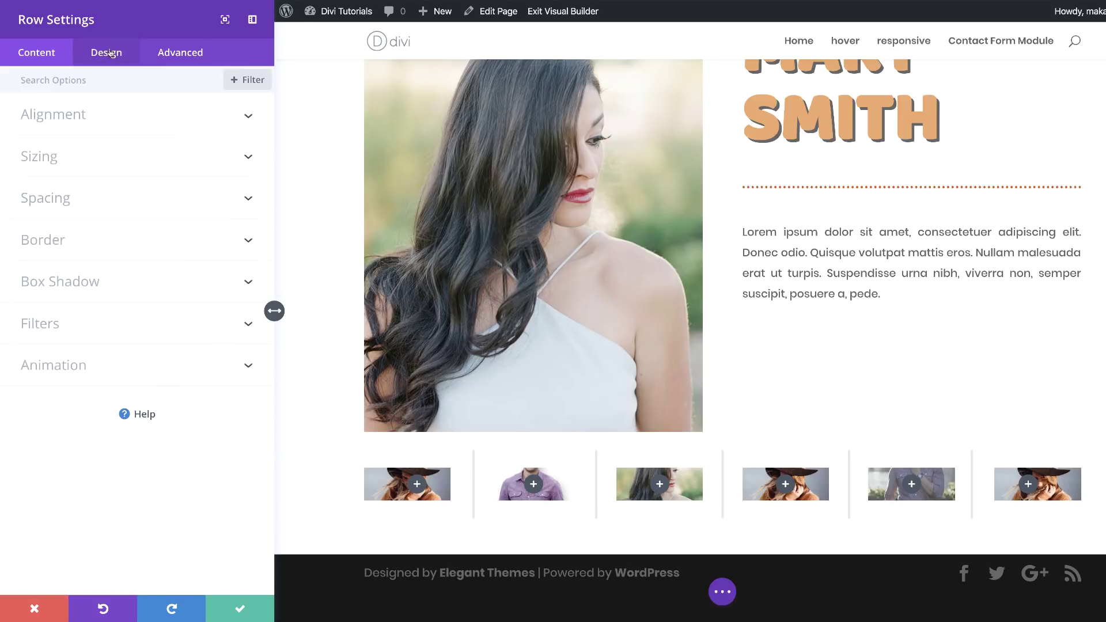
pyautogui.click(77, 163)
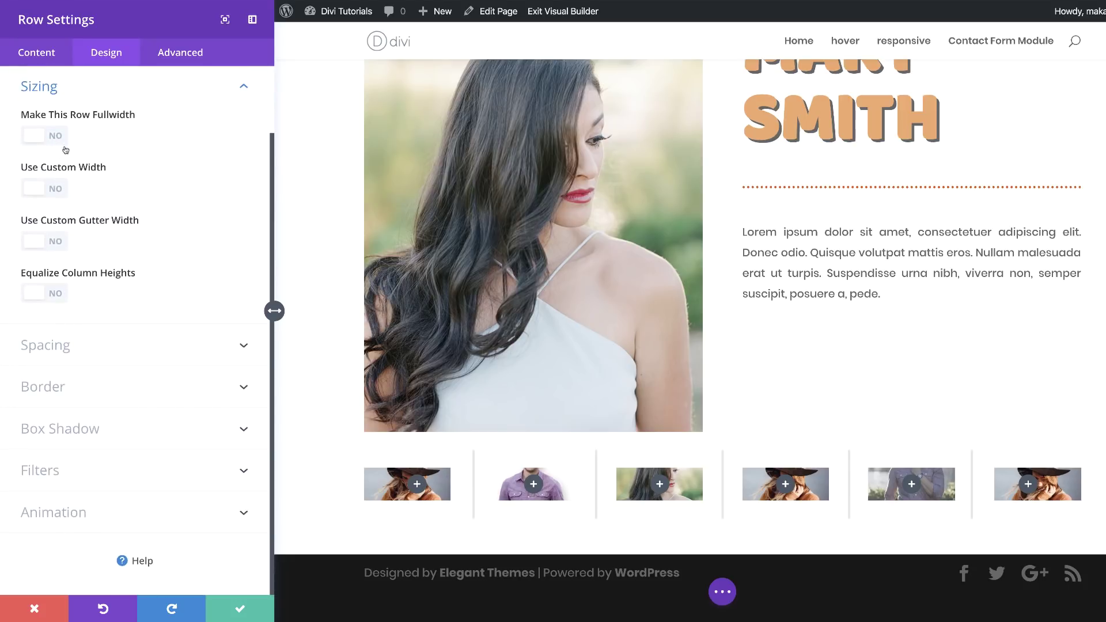
pyautogui.click(56, 137)
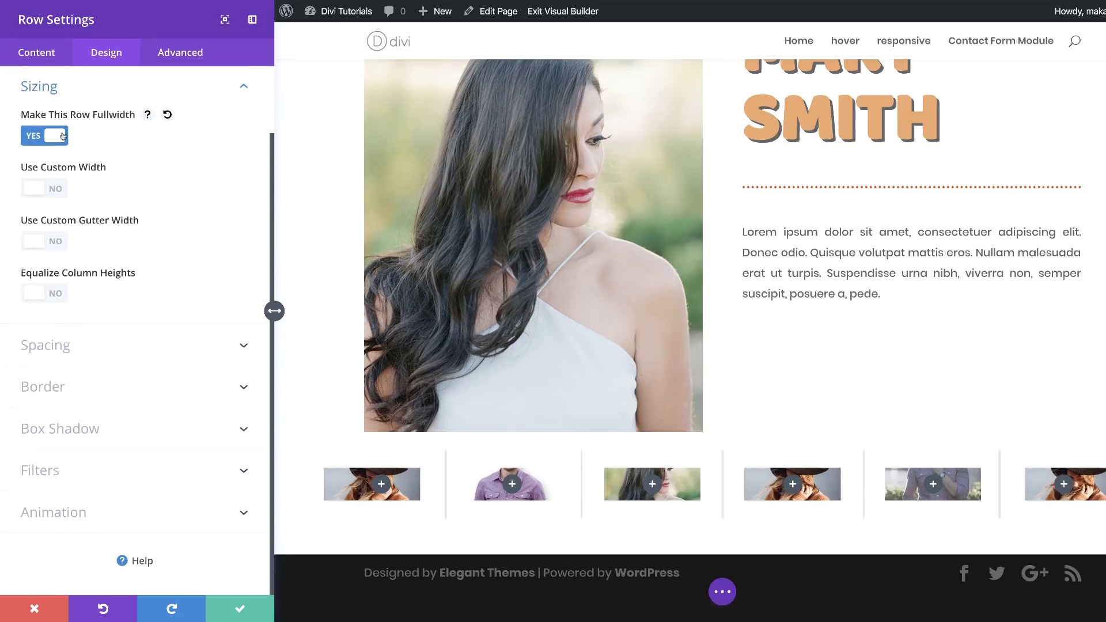
pyautogui.click(61, 238)
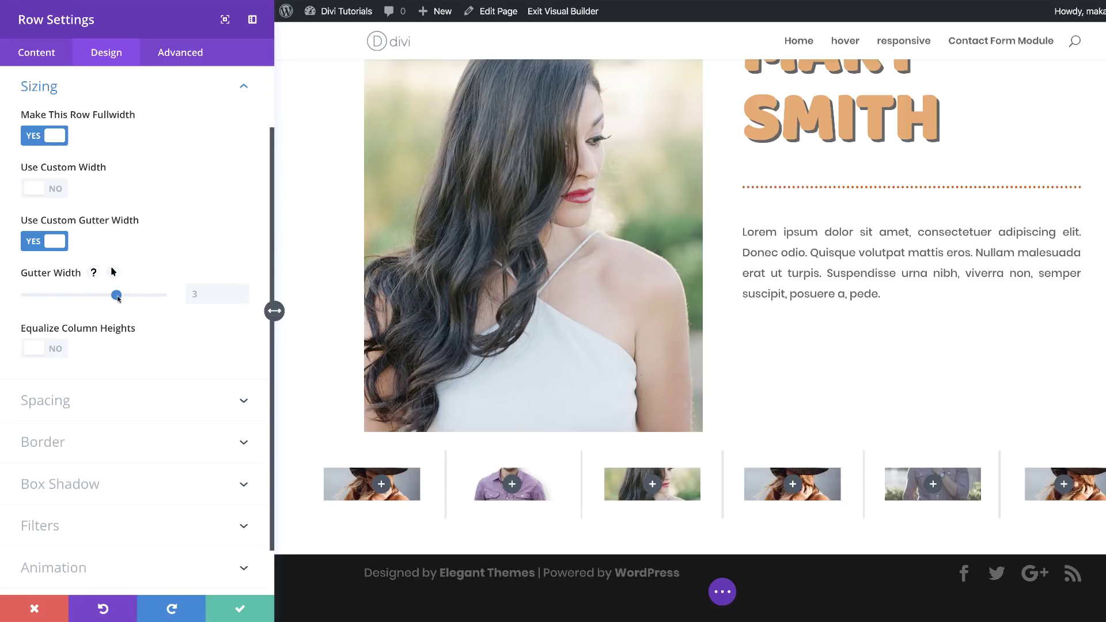
pyautogui.moveTo(117, 298); pyautogui.dragTo(19, 311)
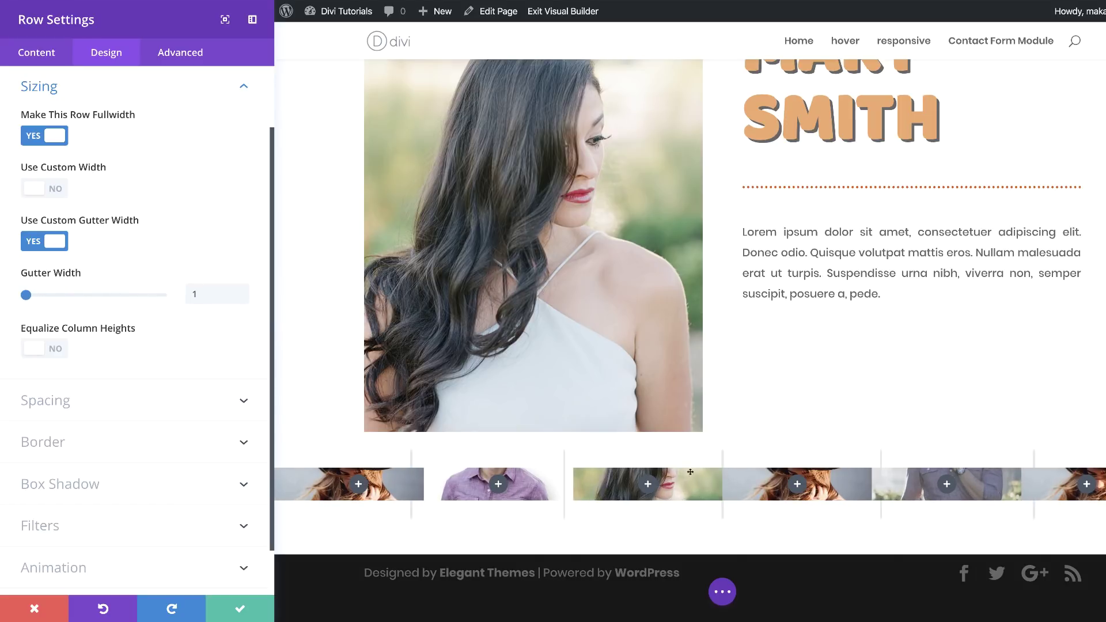
pyautogui.click(239, 611)
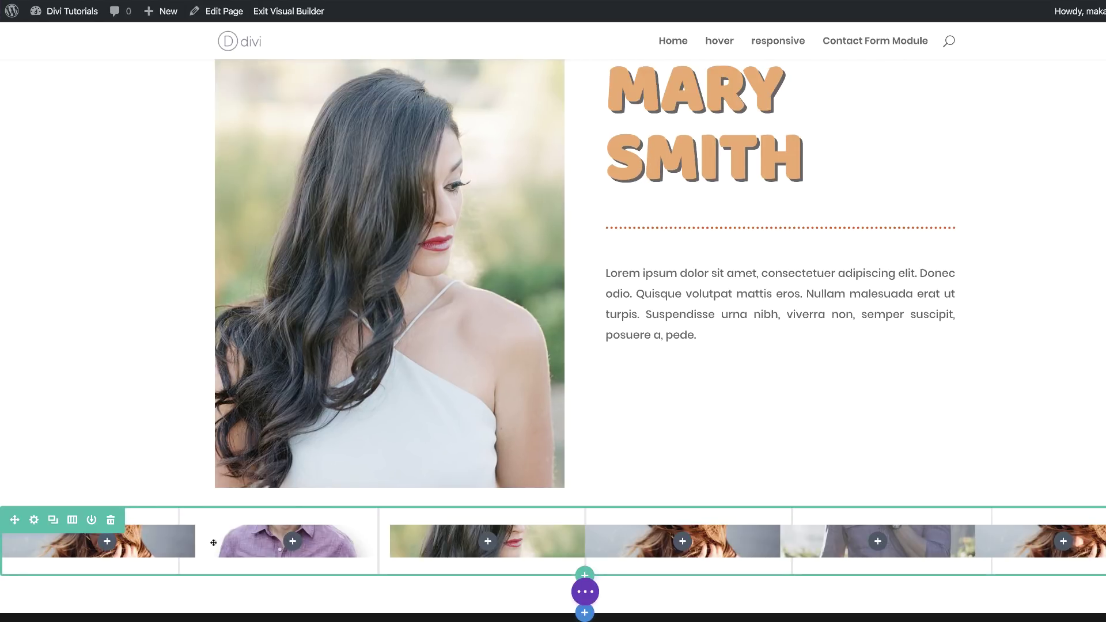
# - Add an Image module to the first column of the six-column row using fashion-05.jpg from the media library
pyautogui.click(107, 542)
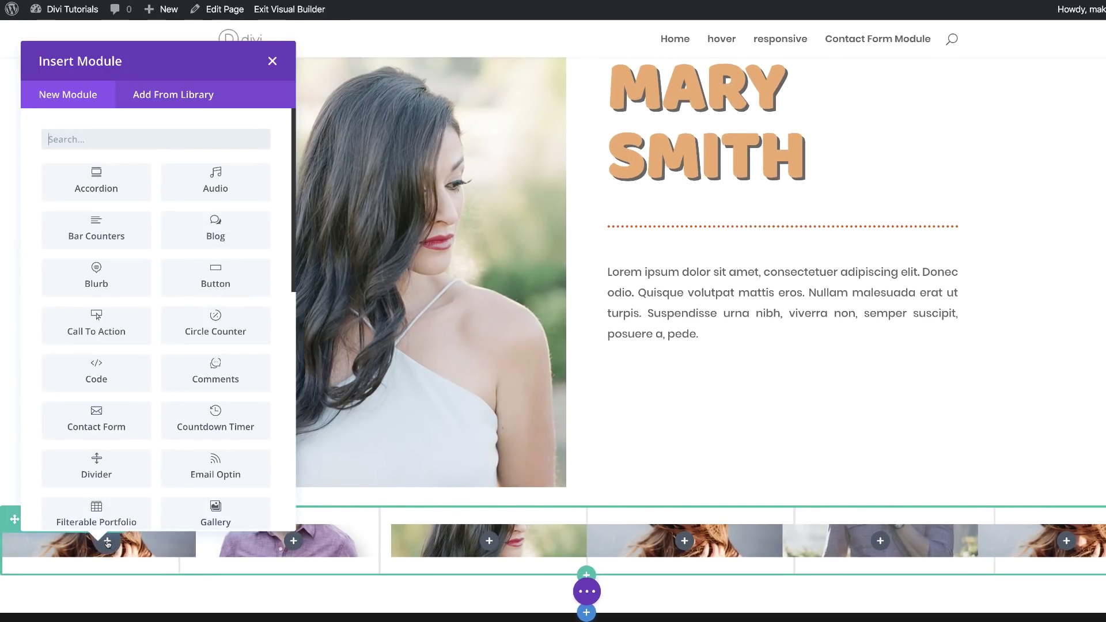
pyautogui.write('image')
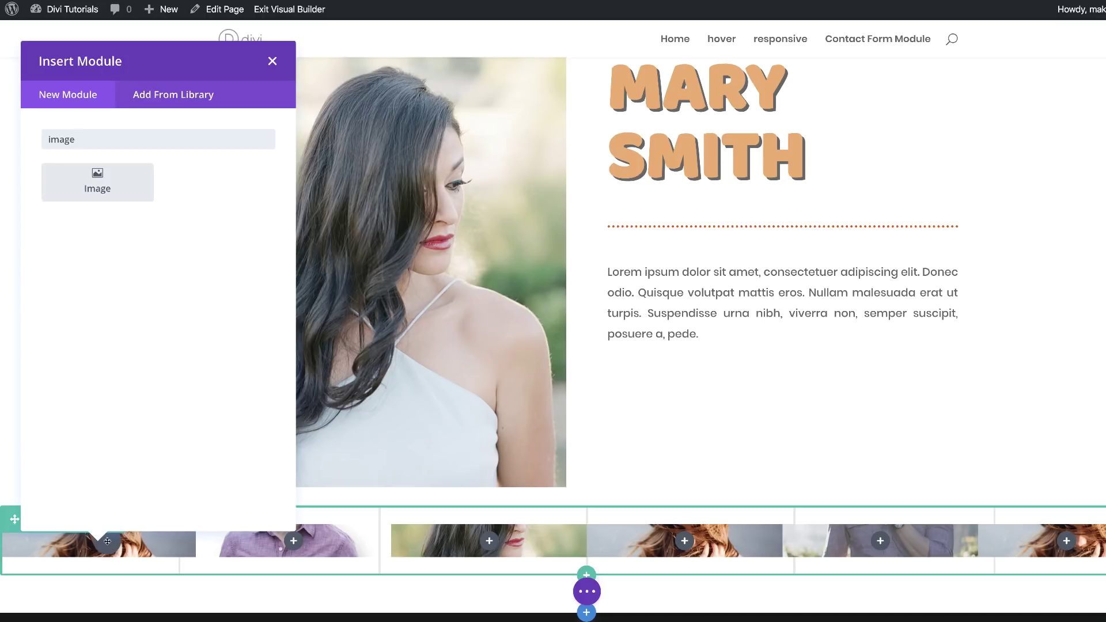
pyautogui.click(116, 183)
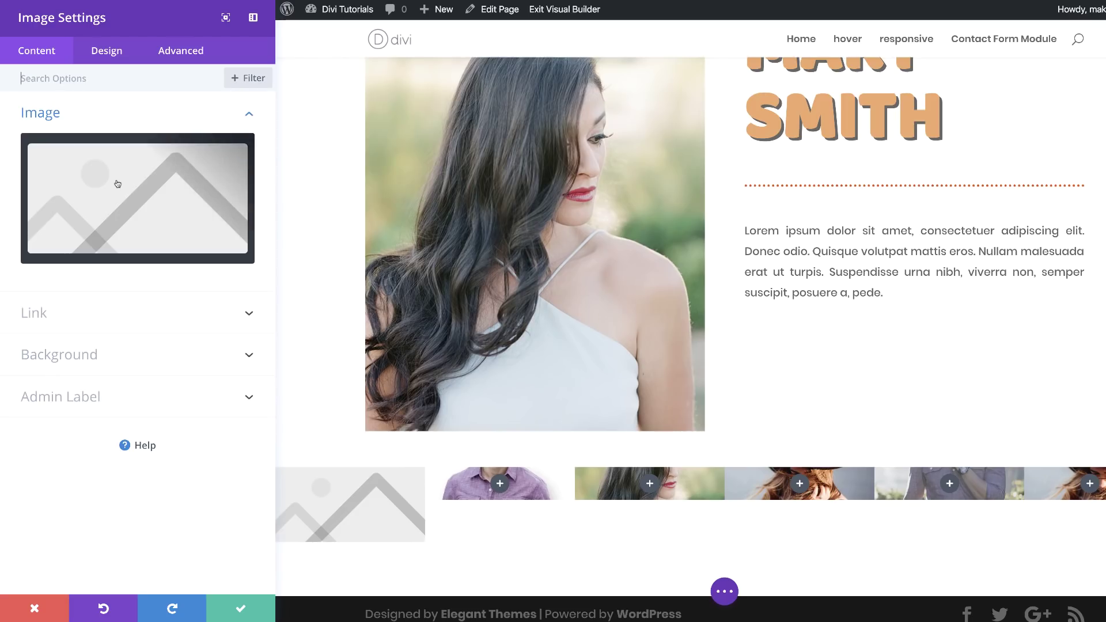
pyautogui.click(148, 193)
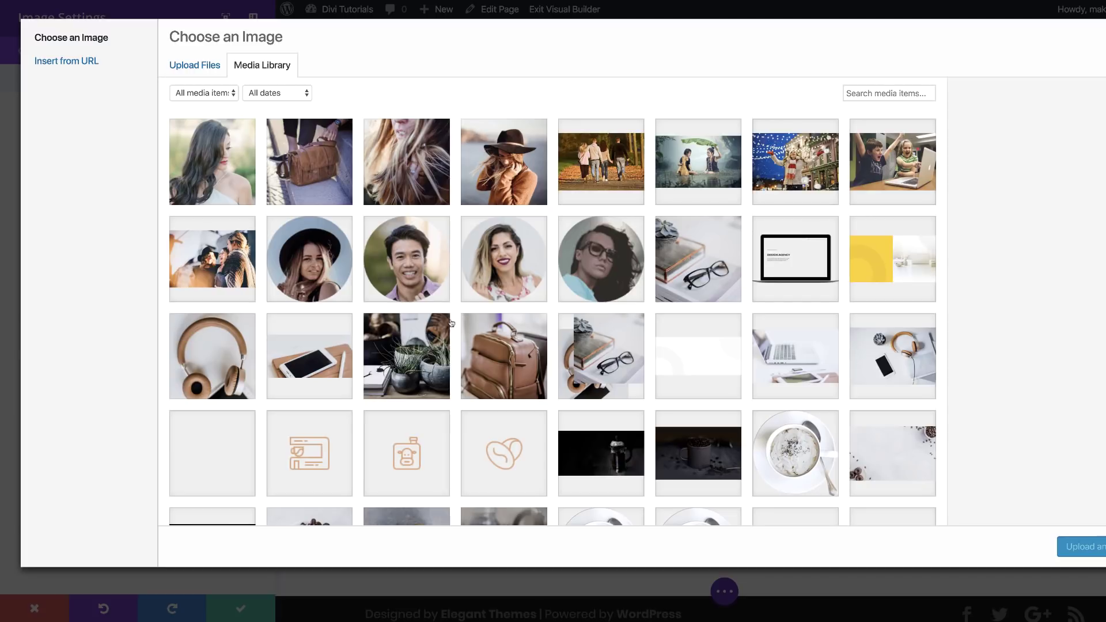
pyautogui.scroll(-2, 438, 337)
pyautogui.scroll(2, 435, 340)
pyautogui.click(209, 163)
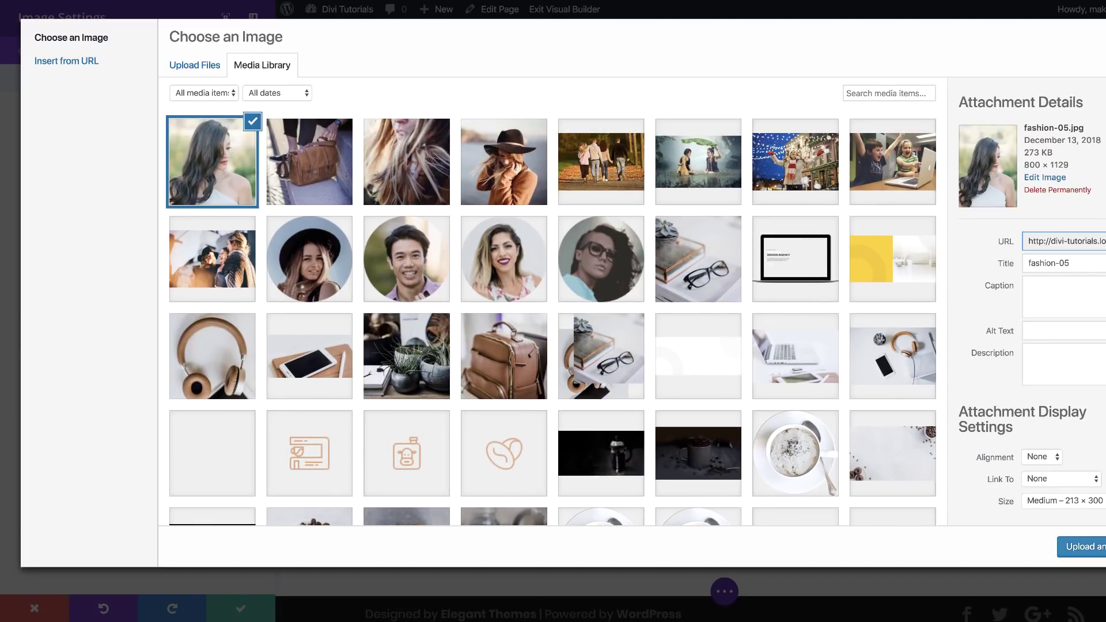
pyautogui.click(1081, 547)
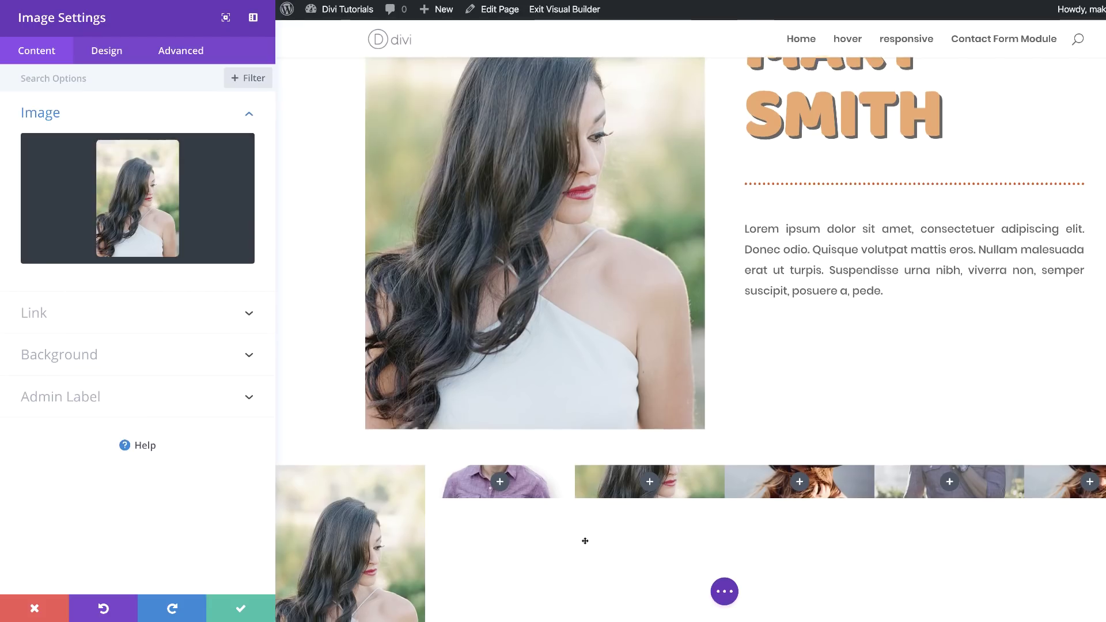
pyautogui.scroll(-3, 582, 530)
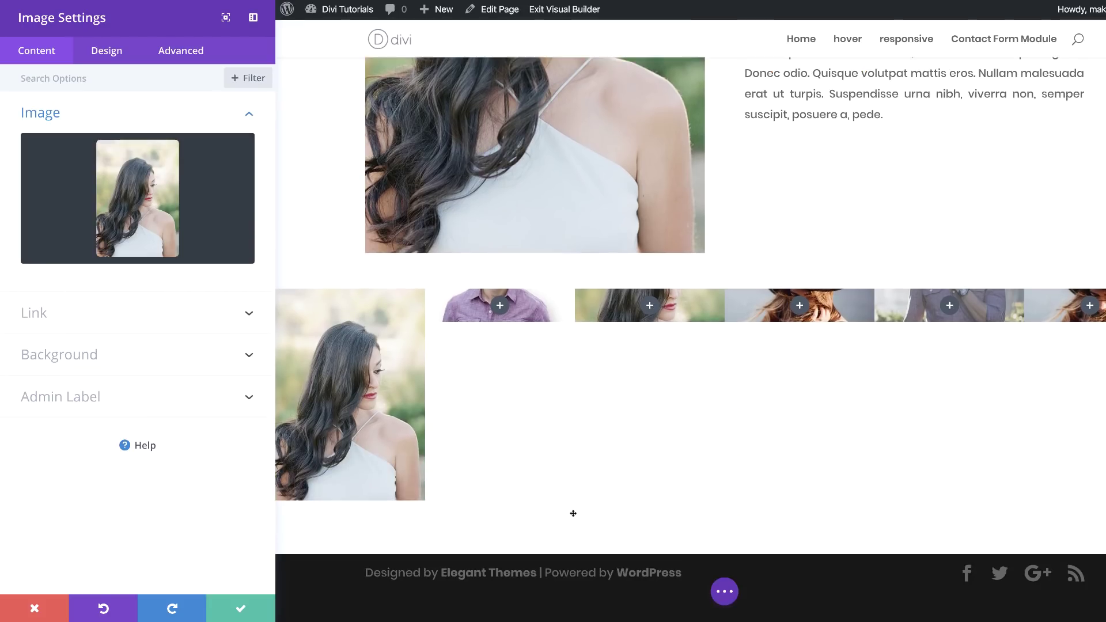
# - Enable hover options for the first column image's filter opacity and set the hover opacity to 0%
pyautogui.click(106, 60)
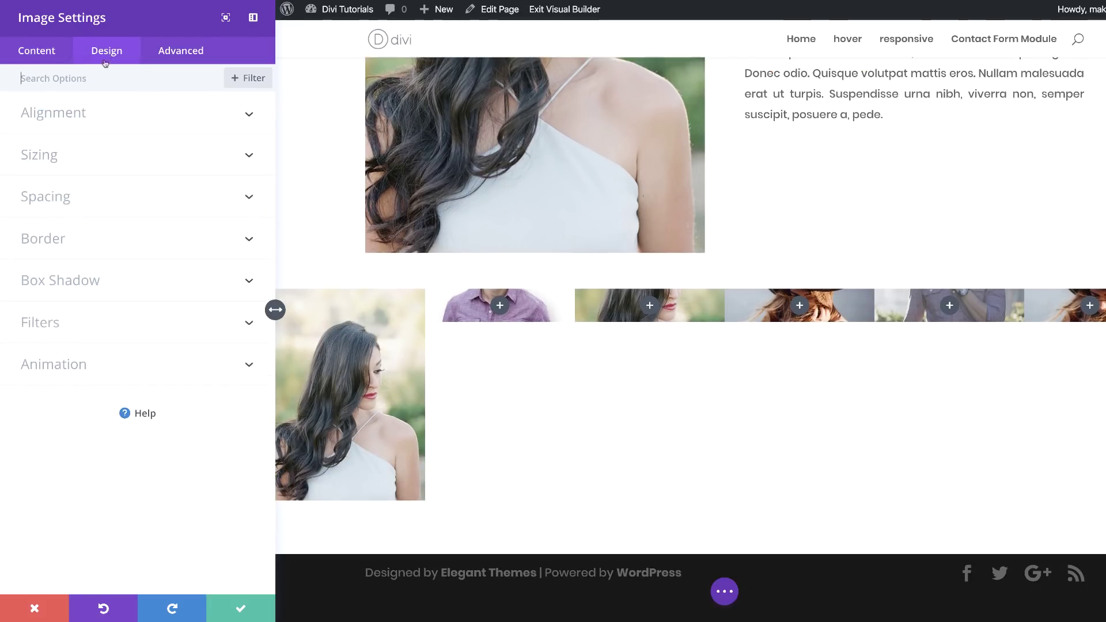
pyautogui.click(95, 333)
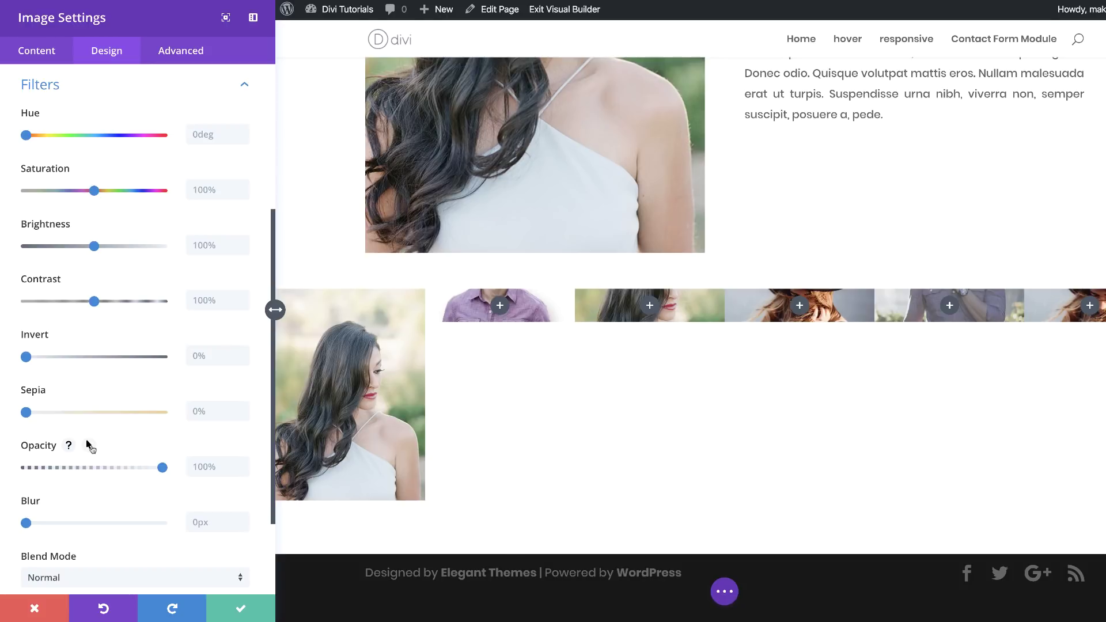
pyautogui.click(89, 445)
pyautogui.click(207, 478)
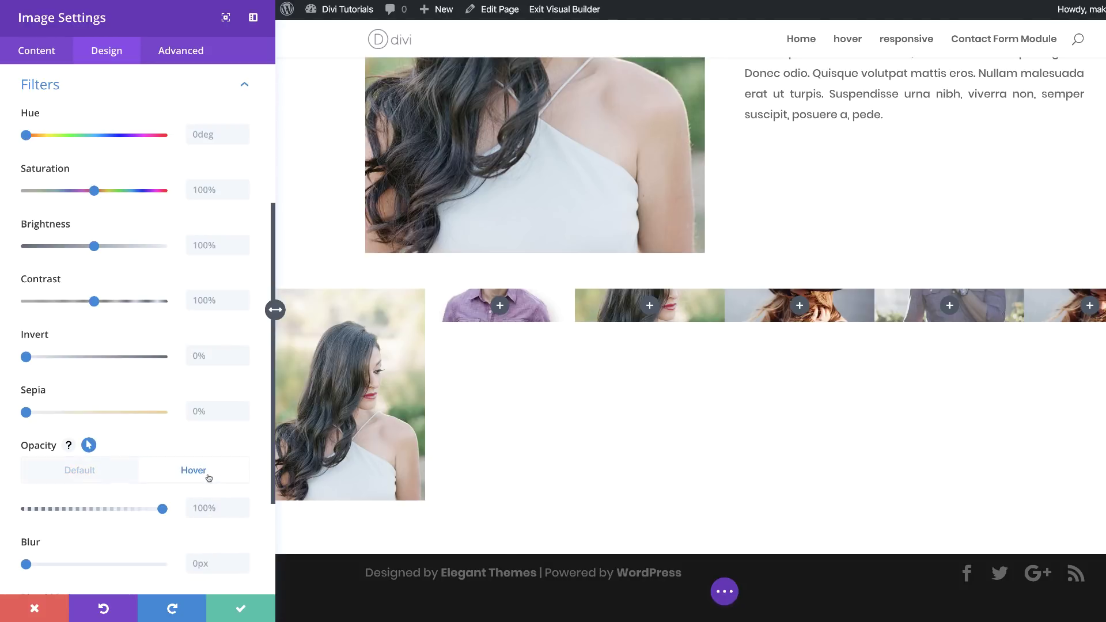
pyautogui.moveTo(163, 510); pyautogui.dragTo(10, 512)
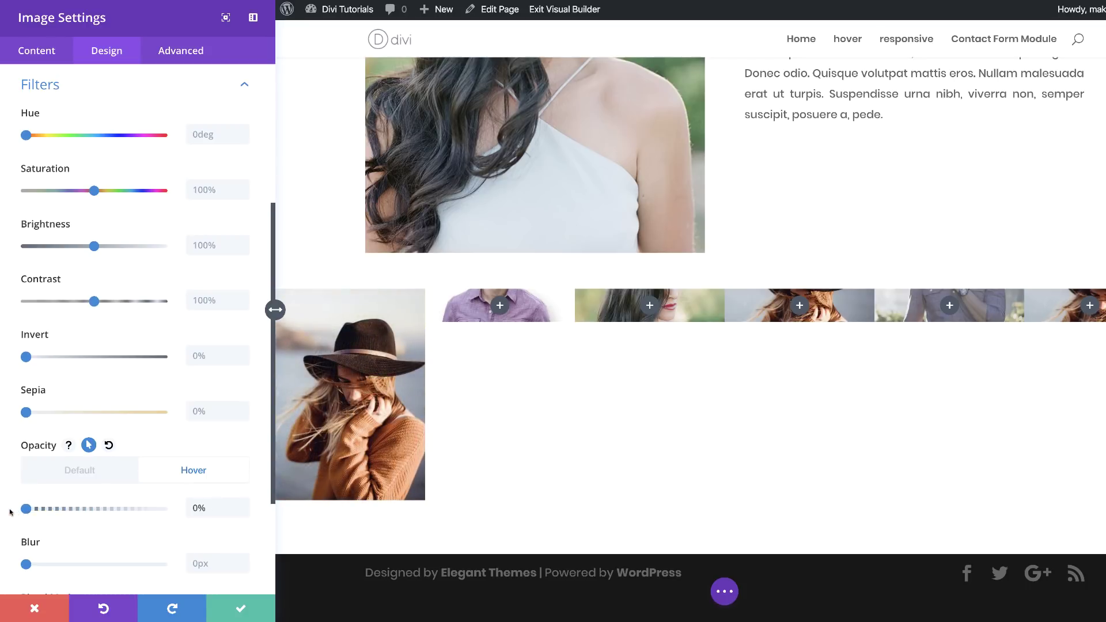
# - Set the first column image's transition duration to 800ms and save the module settings
pyautogui.click(111, 477)
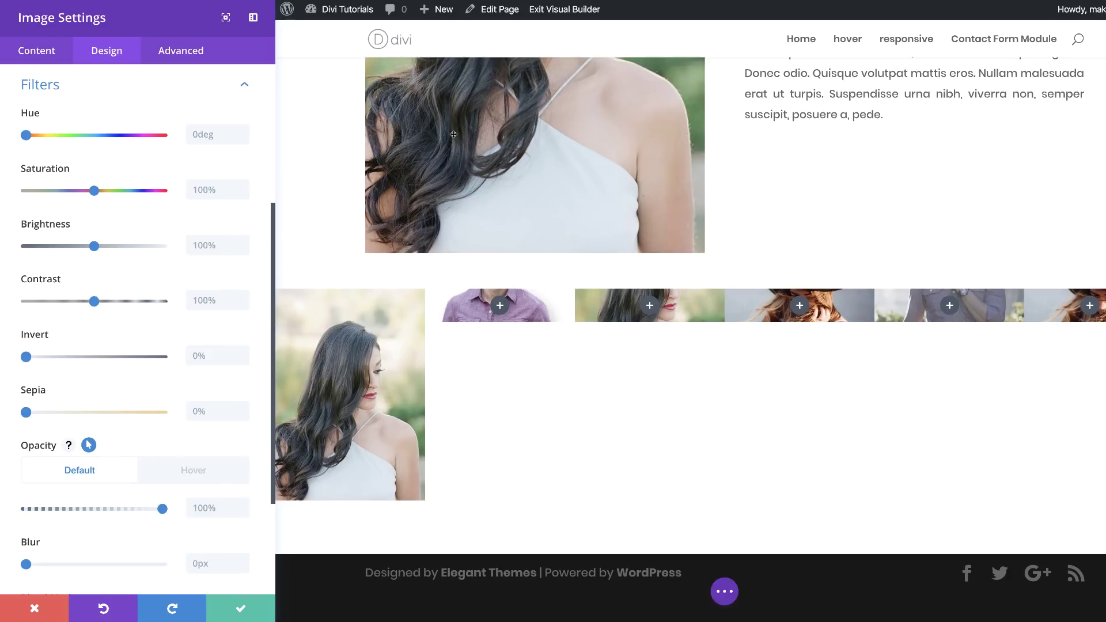
pyautogui.click(178, 52)
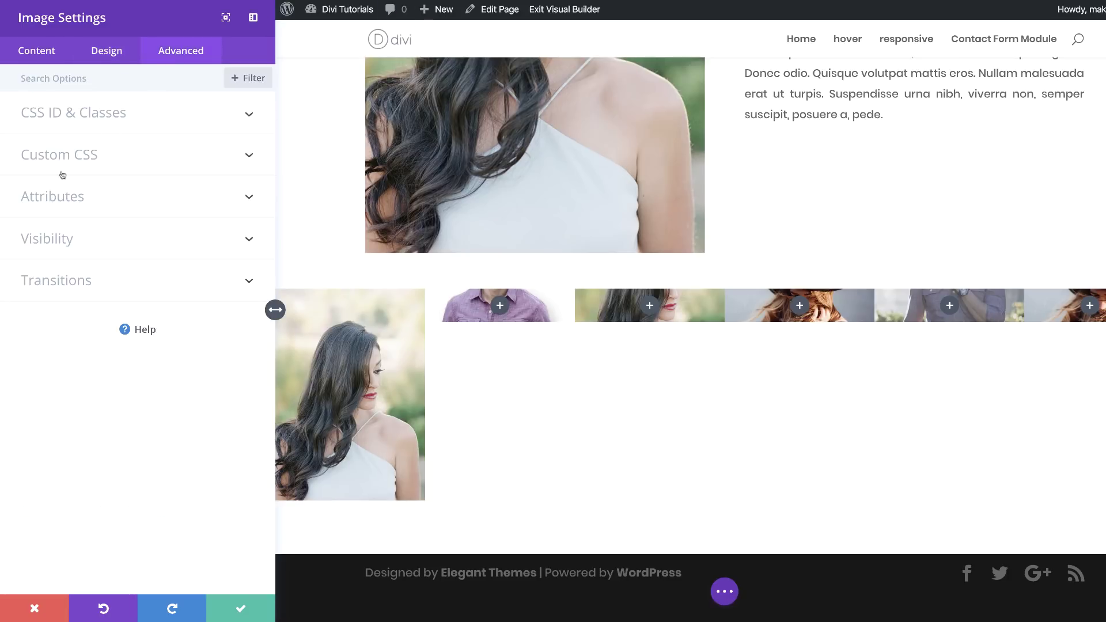
pyautogui.click(61, 282)
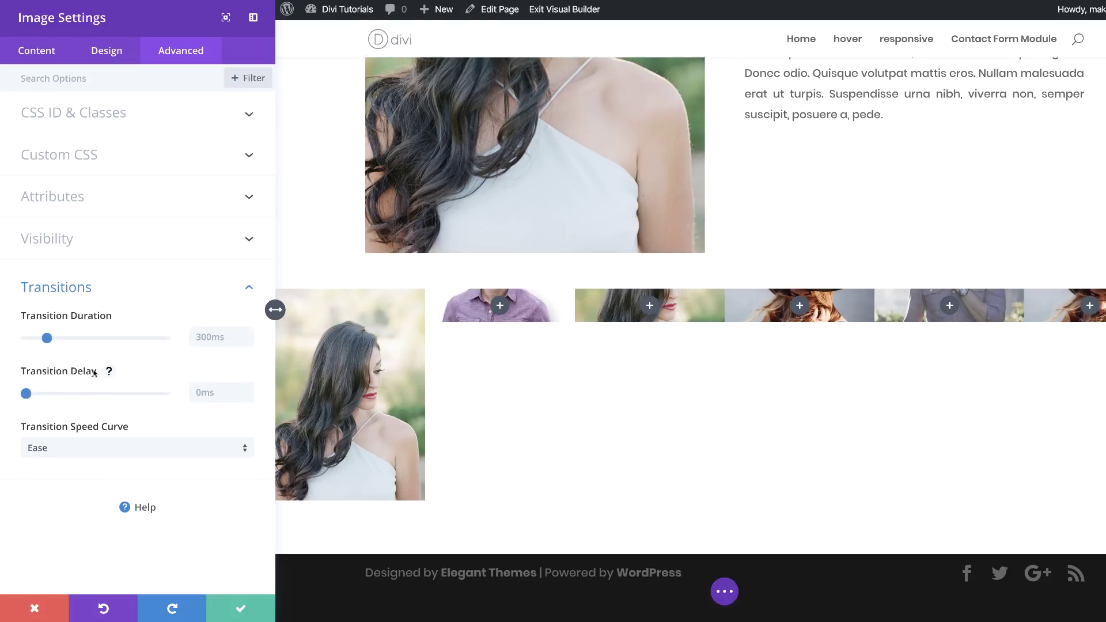
pyautogui.click(197, 338)
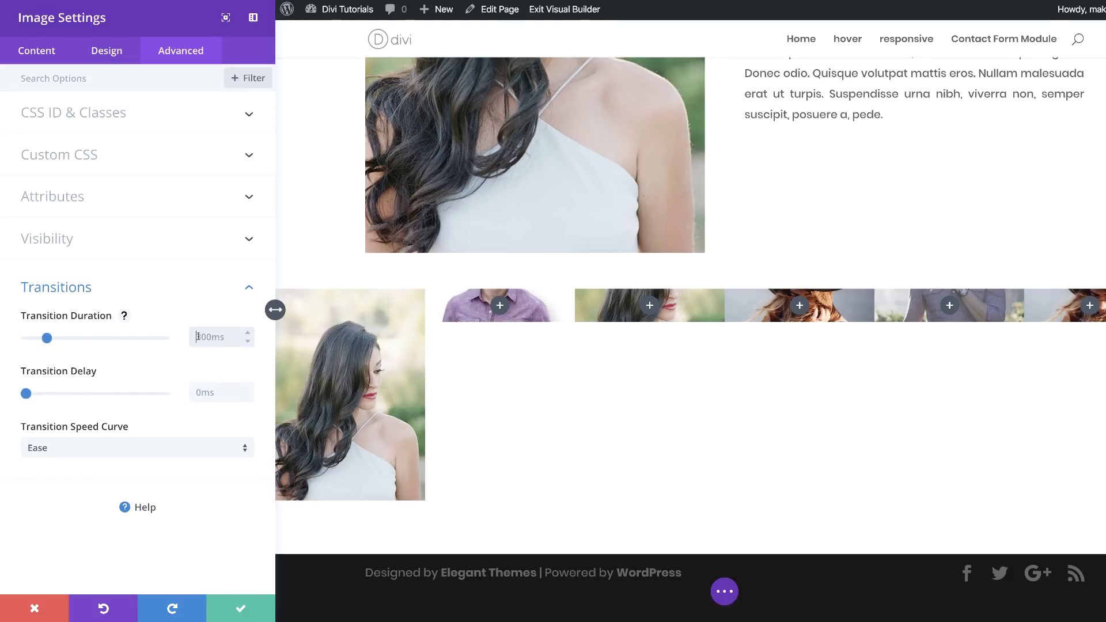
pyautogui.write('800ms')
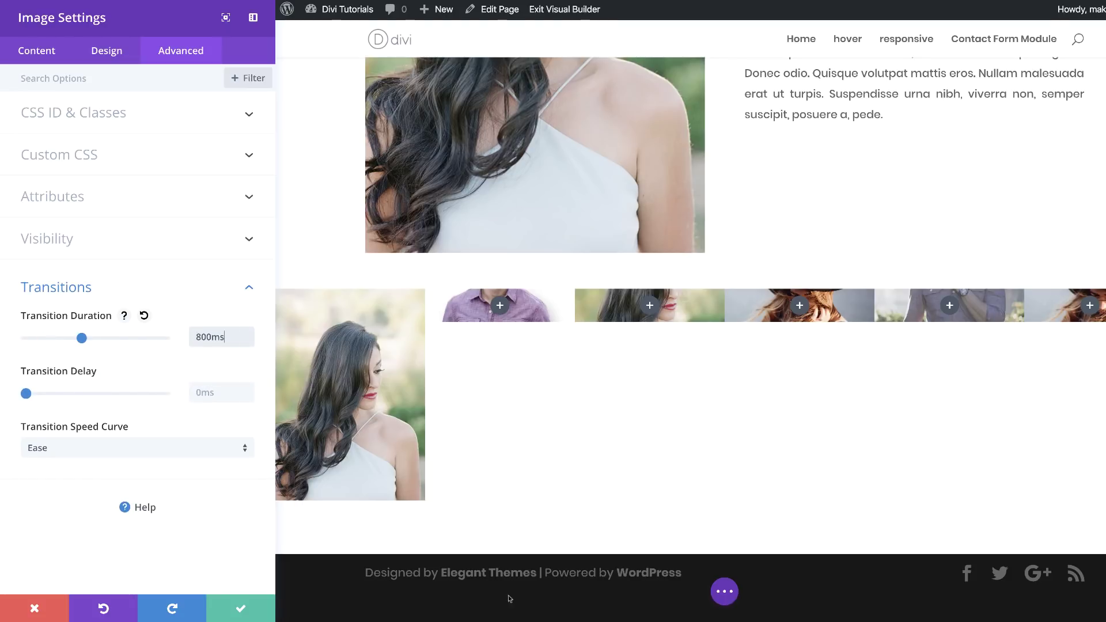
pyautogui.click(242, 609)
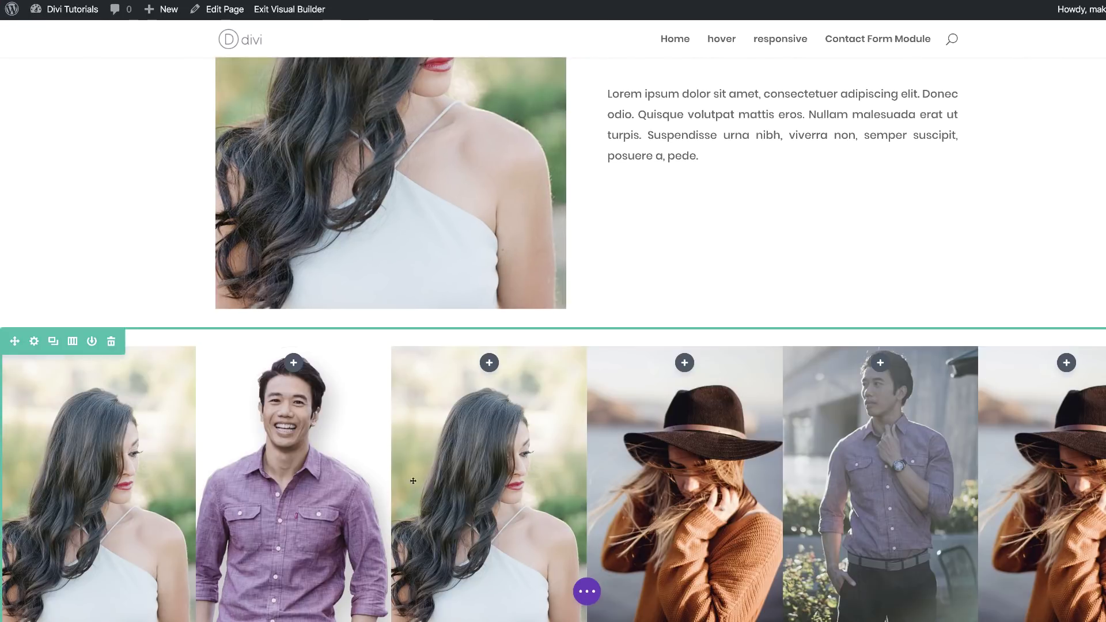
# - Open the settings of the image in the second column of the six-column row and open its image selection
pyautogui.scroll(-3, 505, 435)
pyautogui.moveTo(112, 276)
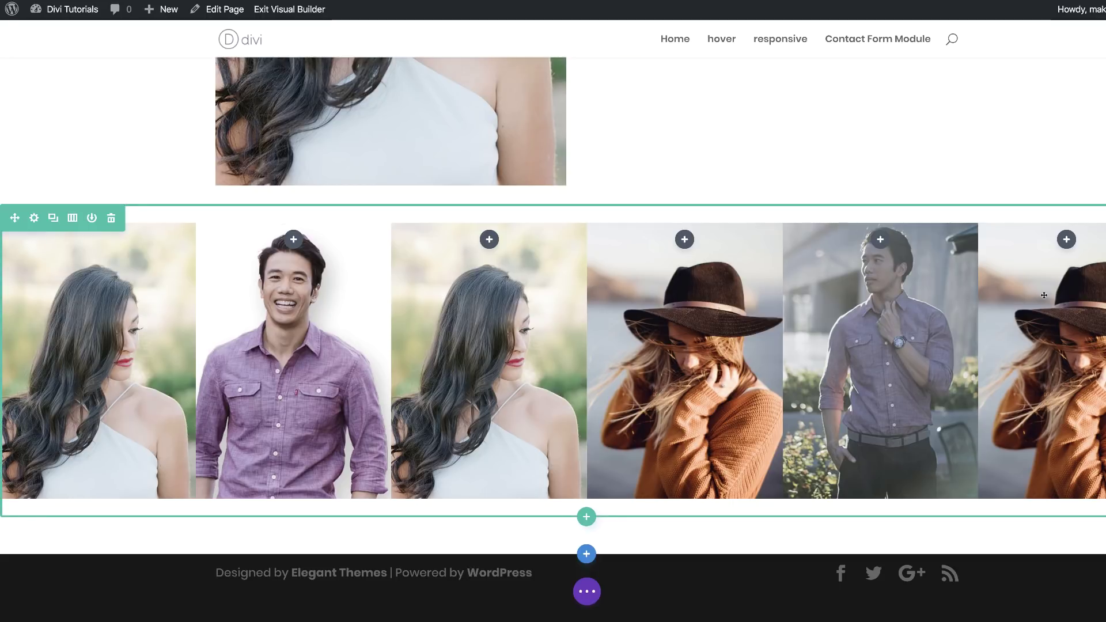
pyautogui.moveTo(93, 329)
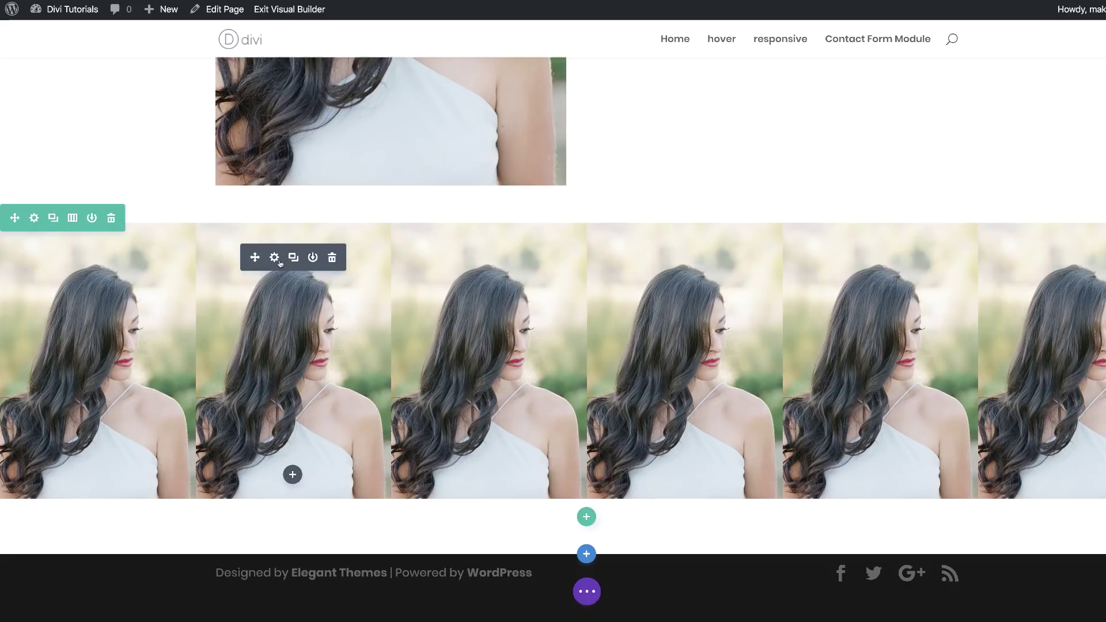
pyautogui.click(275, 259)
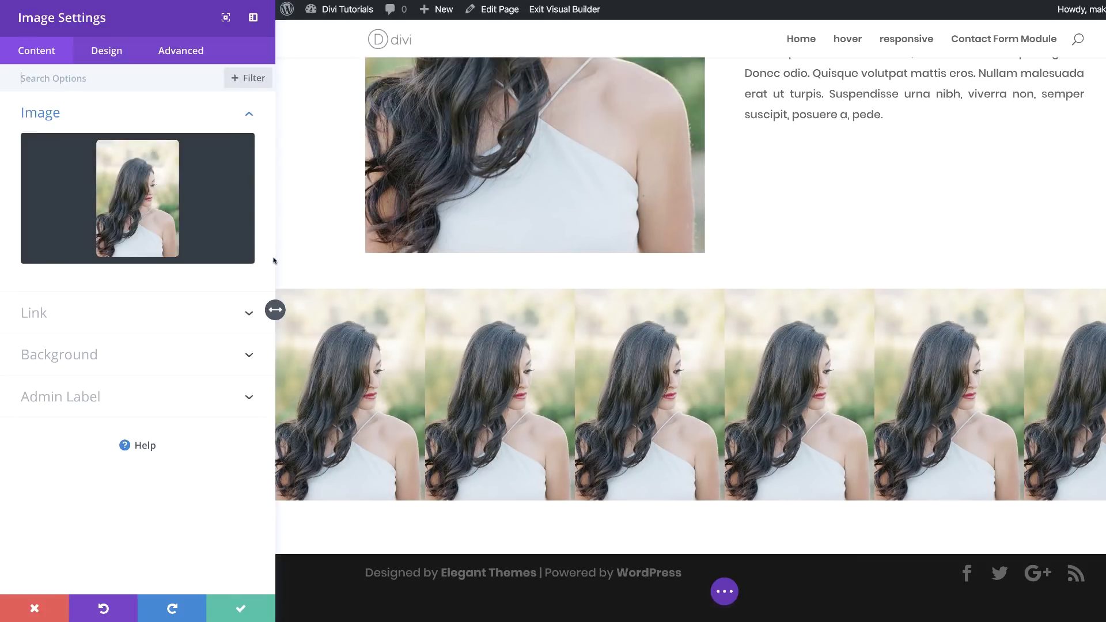
pyautogui.click(154, 204)
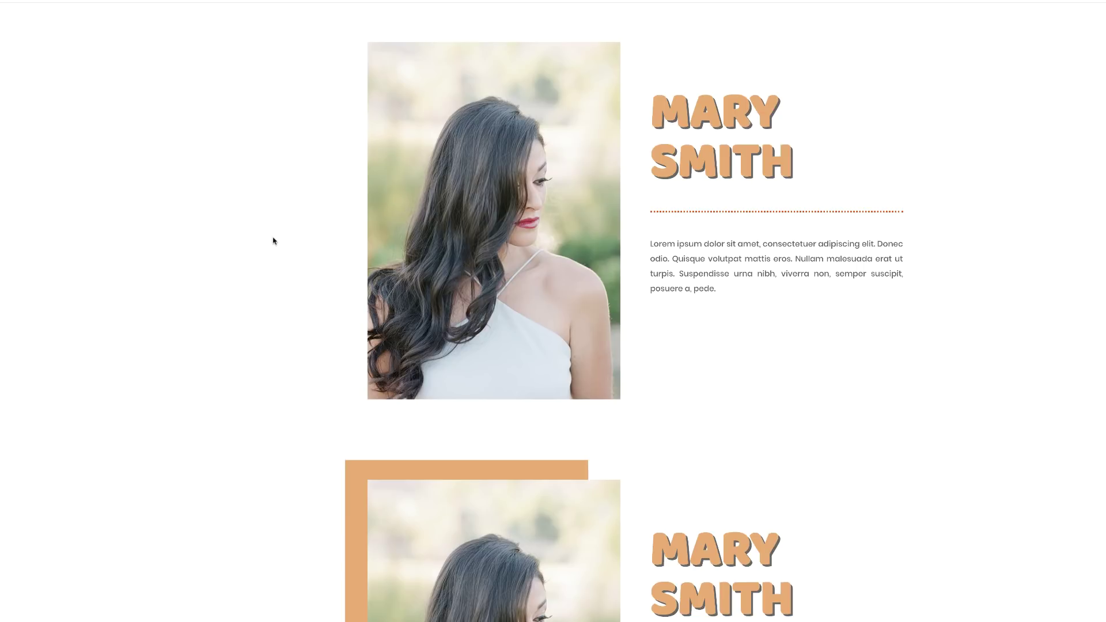
# - Preview the image swap on hover in the first profile section of the finished page
pyautogui.moveTo(467, 249)
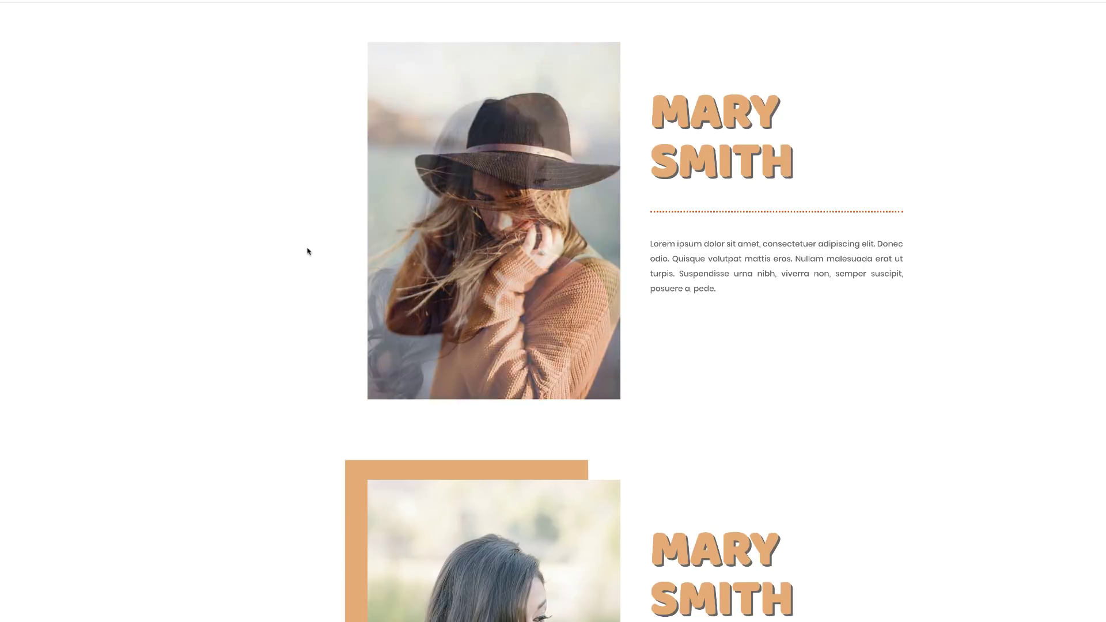